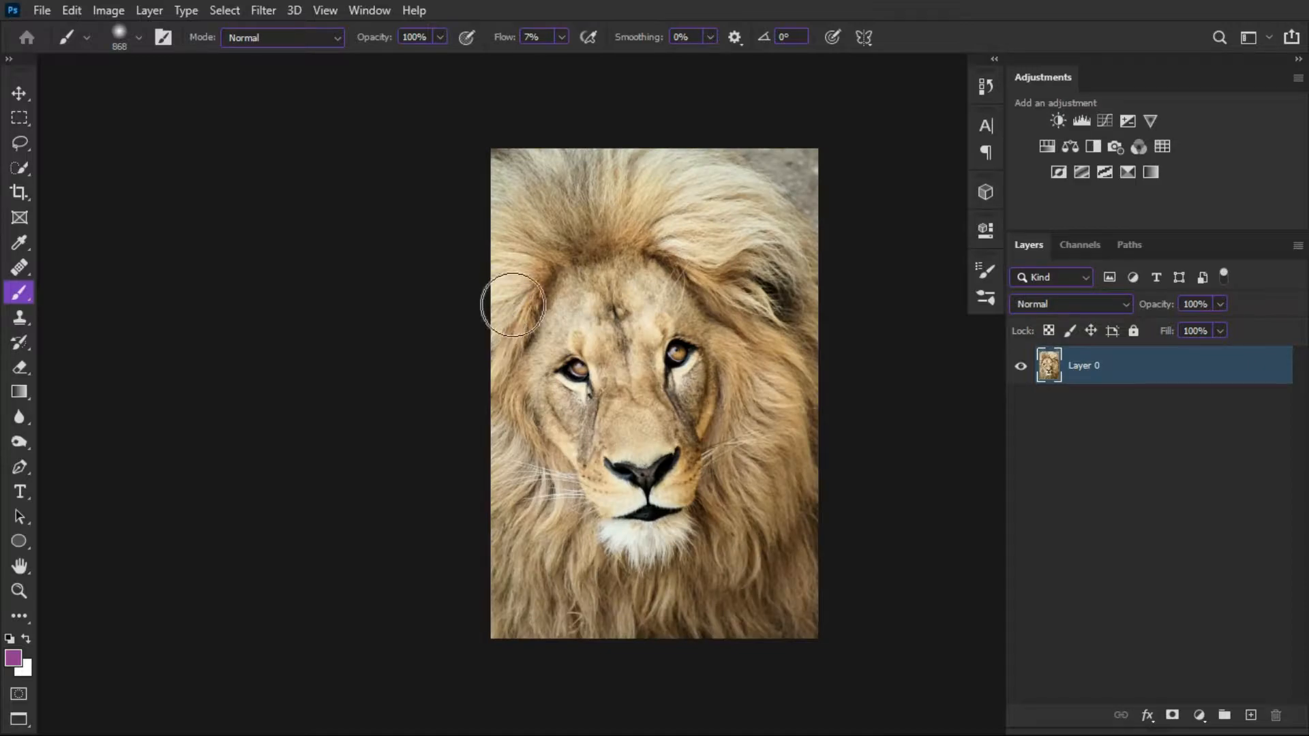
Paste the copied lion photo into the ocean-and-beach document as a new layer above the seascape.
key(ctrl+Tab)
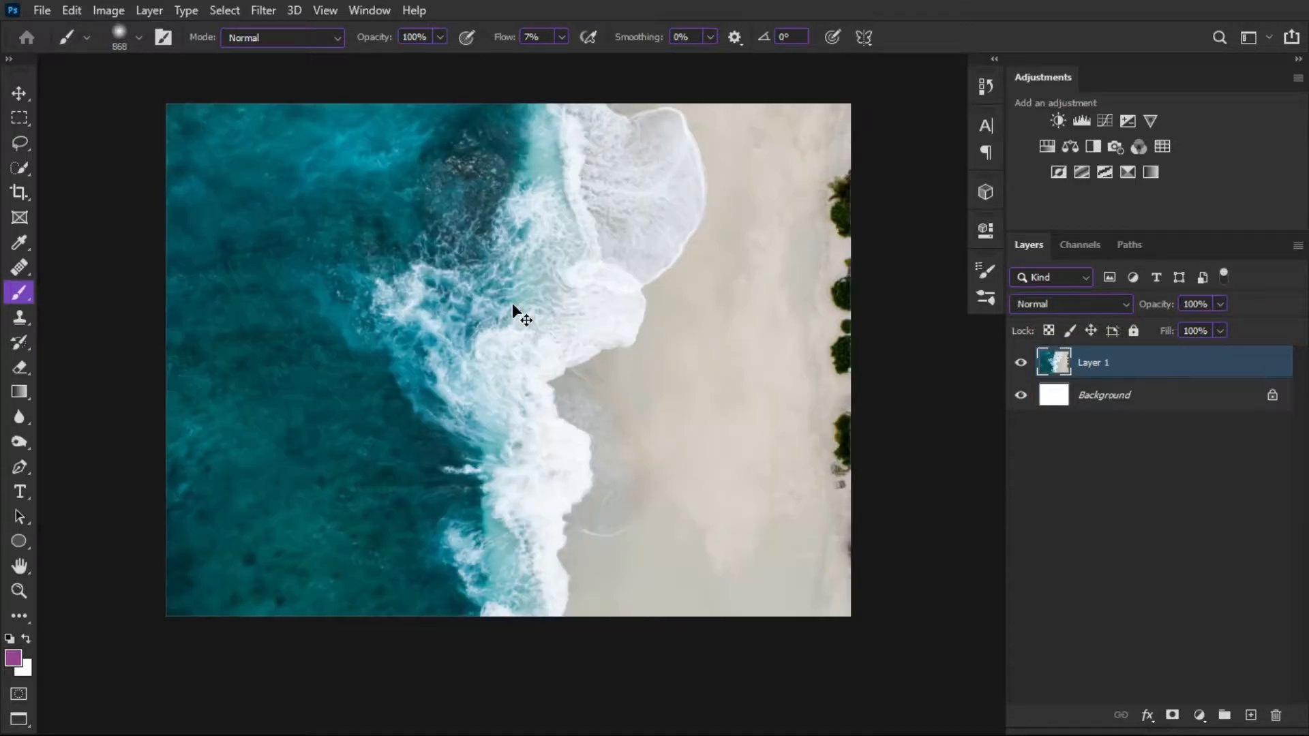
key(ctrl+Tab)
key(ctrl+Tab)
key(ctrl+Tab)
key(ctrl+v)
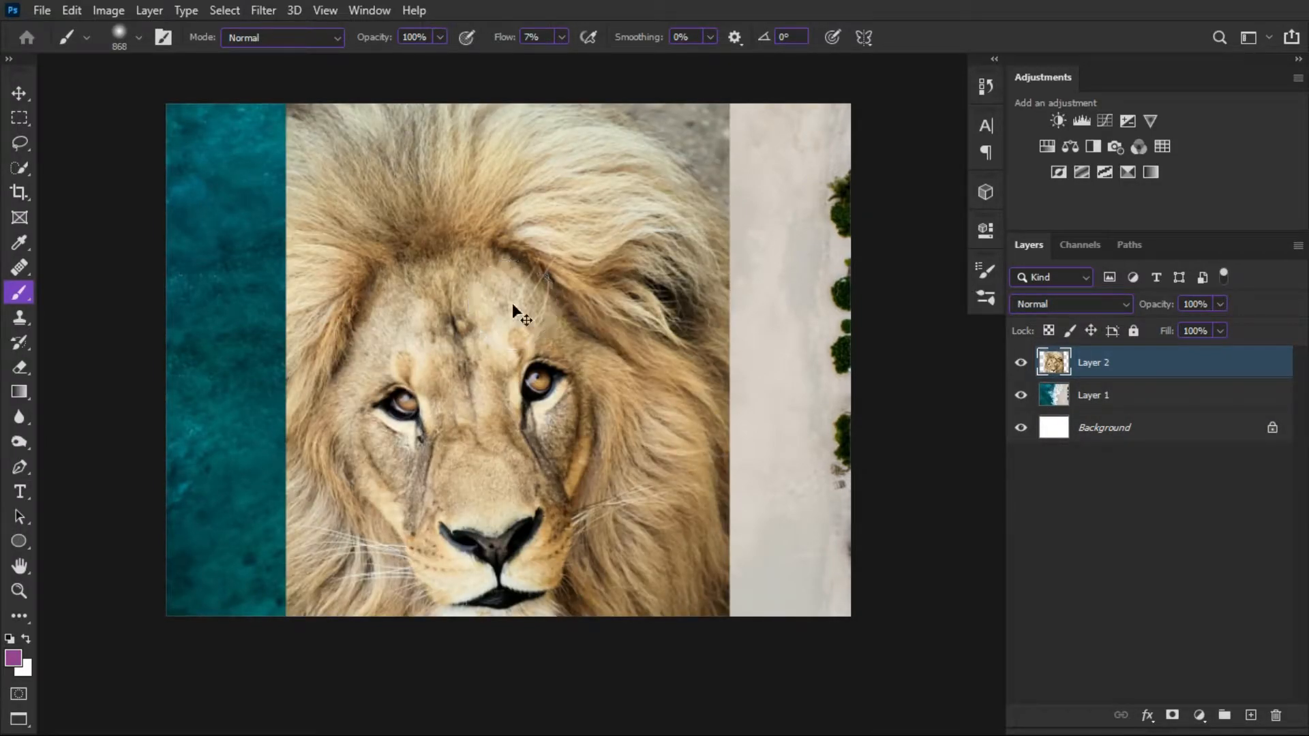
Free-transform the lion layer, scaling it to 94.82% and rotating it 8.24° clockwise.
key(ctrl+t)
scroll(513, 295, down, 4)
scroll(642, 304, up, 3)
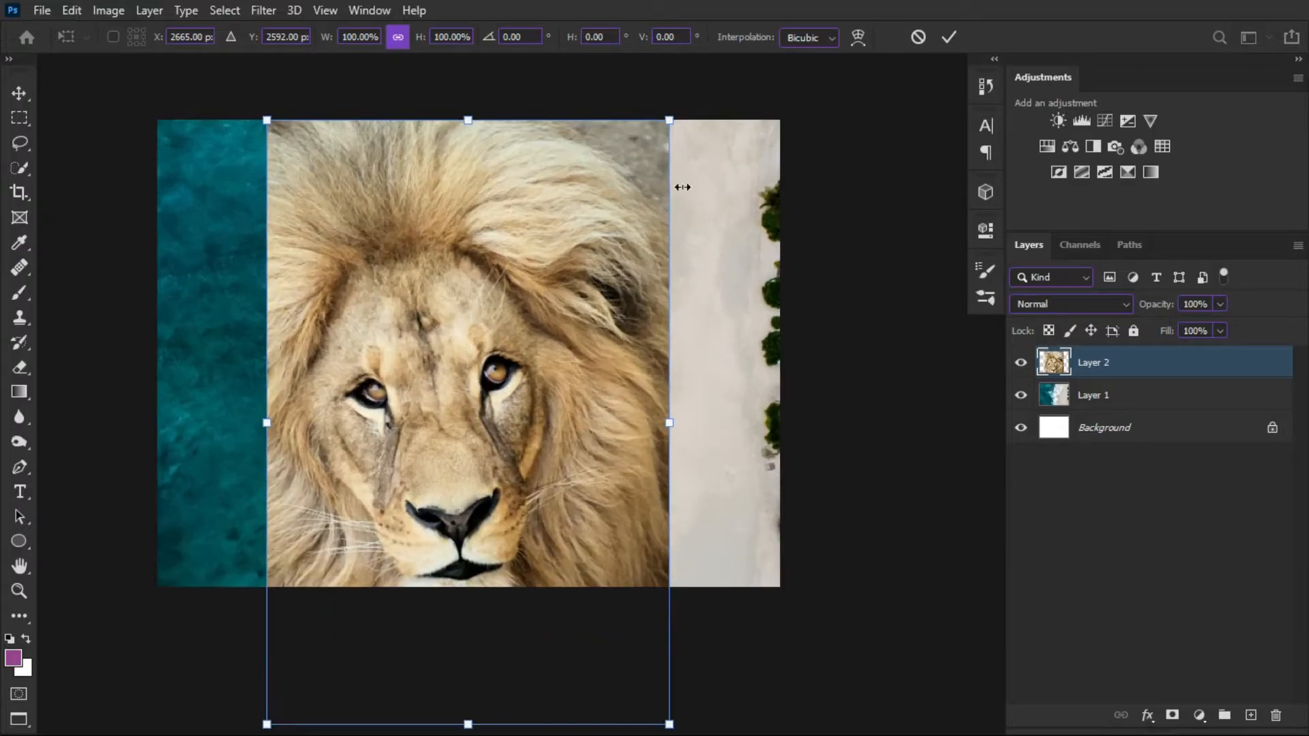
drag(675, 123, 714, 146)
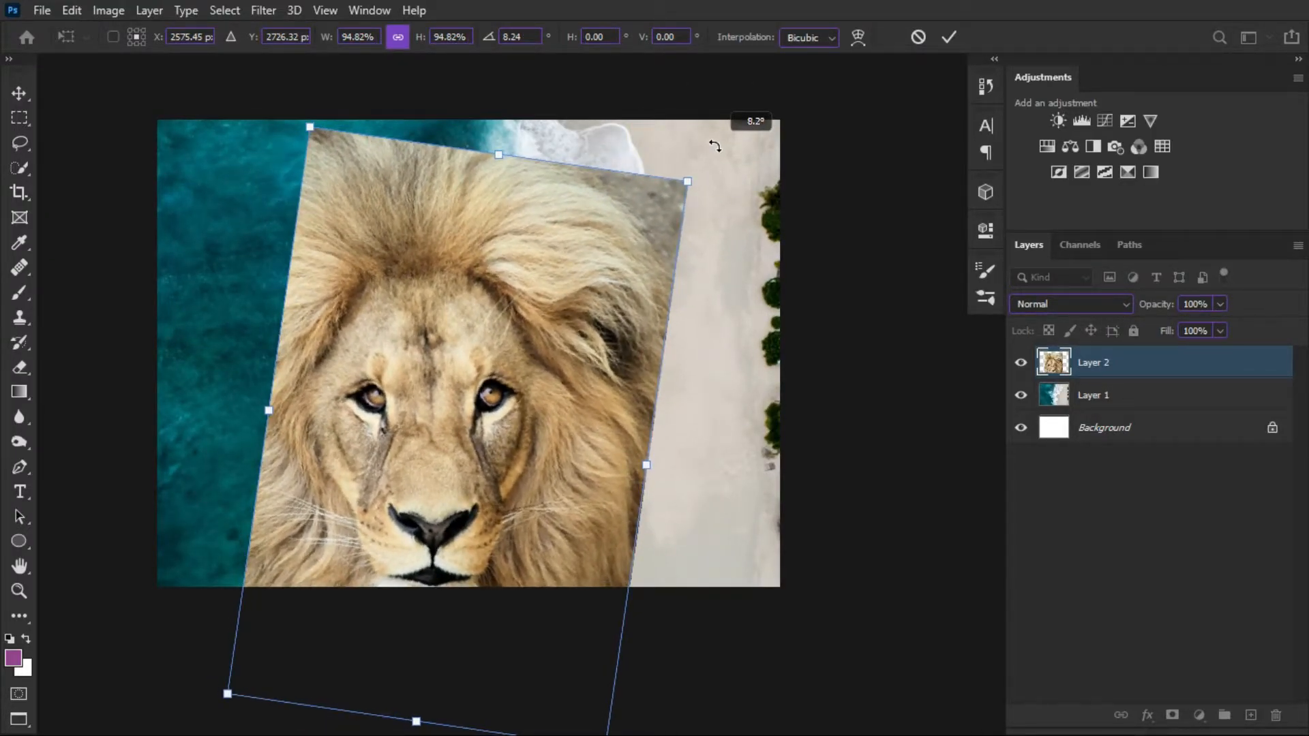
Lower the lion layer's opacity to 46%, align the lion's face over the breaking waves and apply the transformation.
drag(484, 333, 535, 264)
drag(1157, 312, 1124, 310)
drag(600, 330, 563, 317)
drag(1149, 303, 1126, 307)
drag(544, 363, 476, 359)
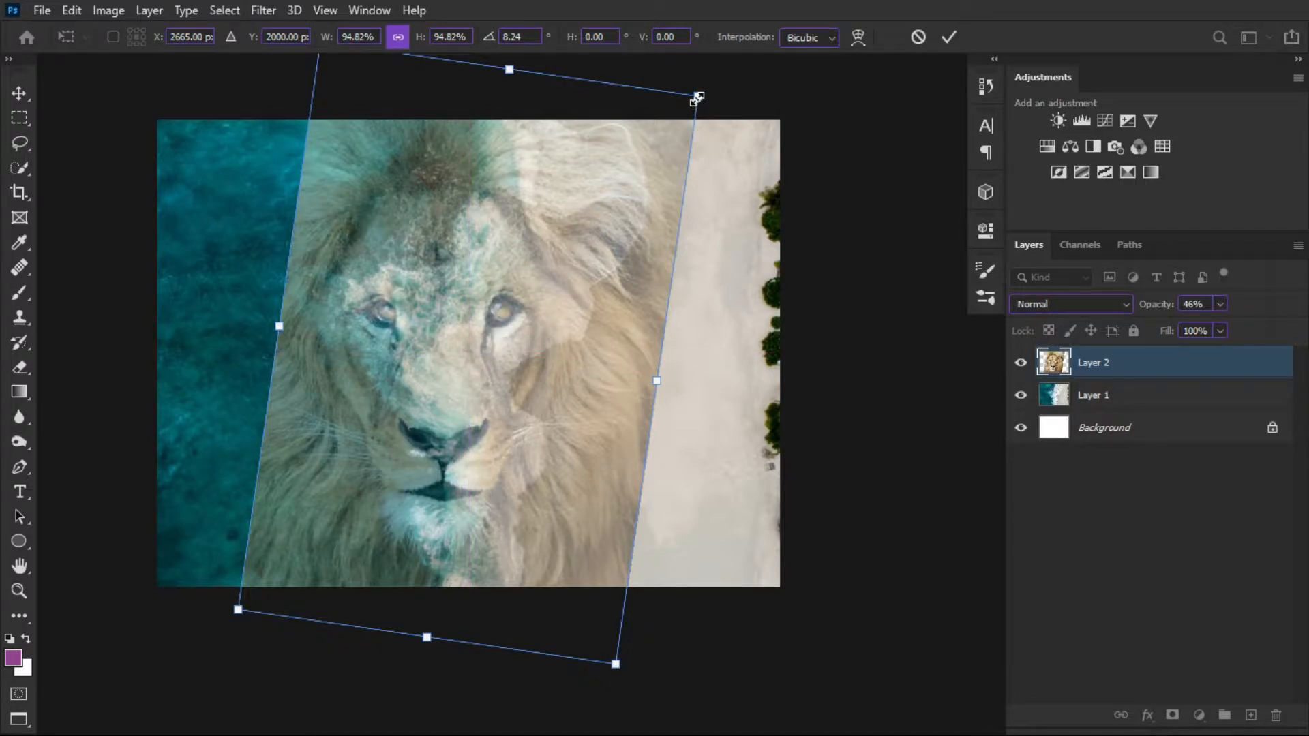
click(949, 36)
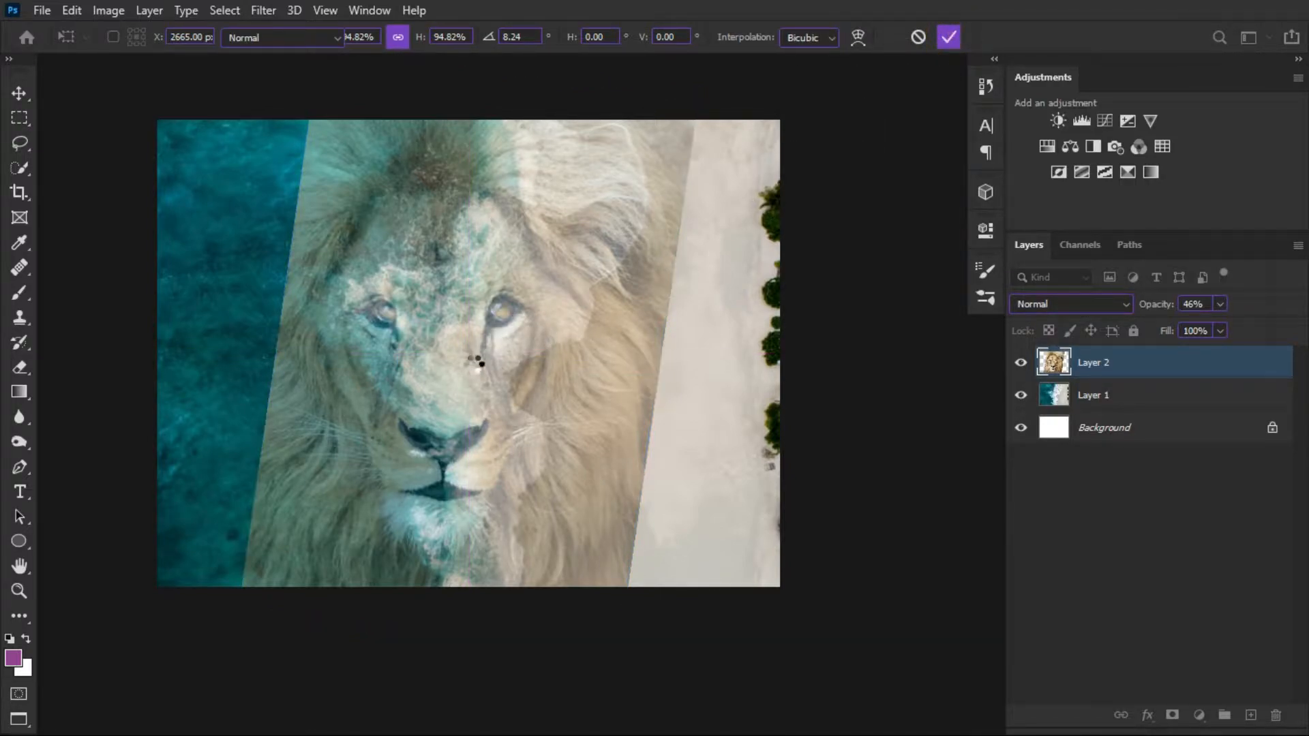
Restore the lion layer's opacity to 100% and activate the Brush tool.
key(b)
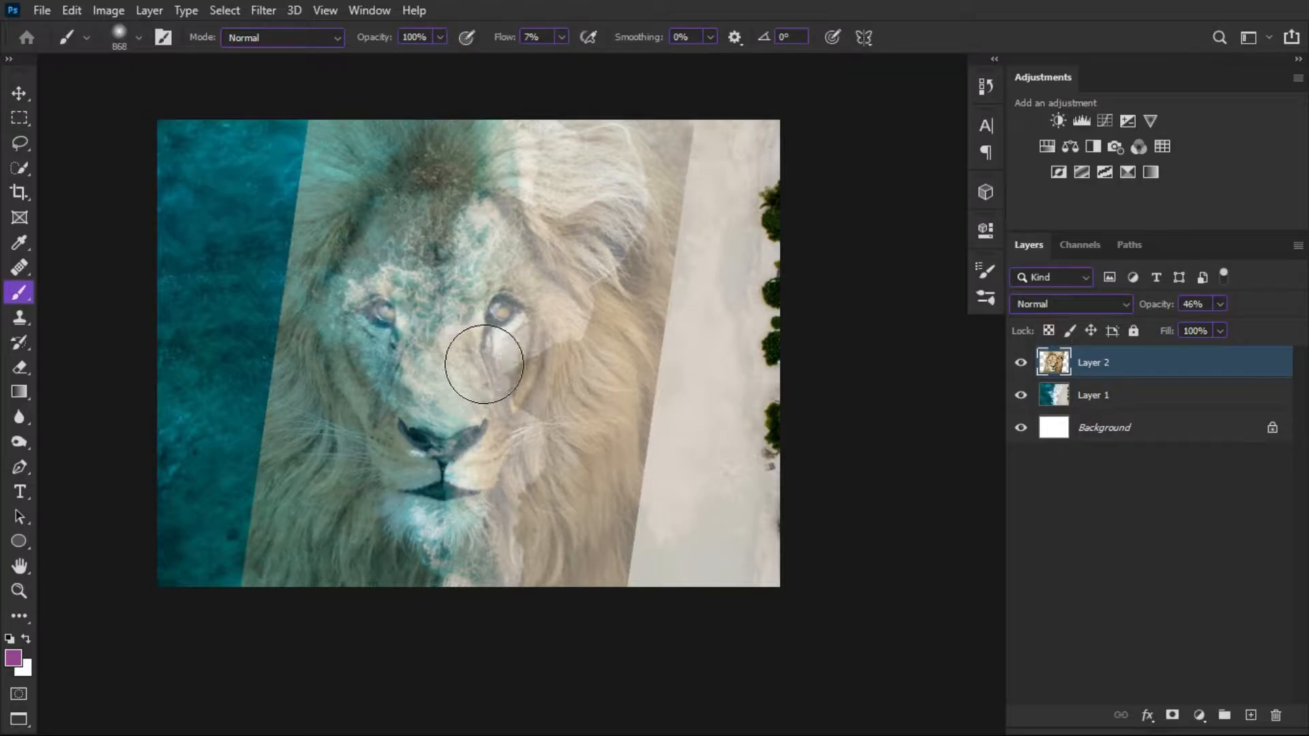
drag(1154, 307, 1258, 312)
scroll(537, 329, up, 1)
scroll(491, 330, down, 2)
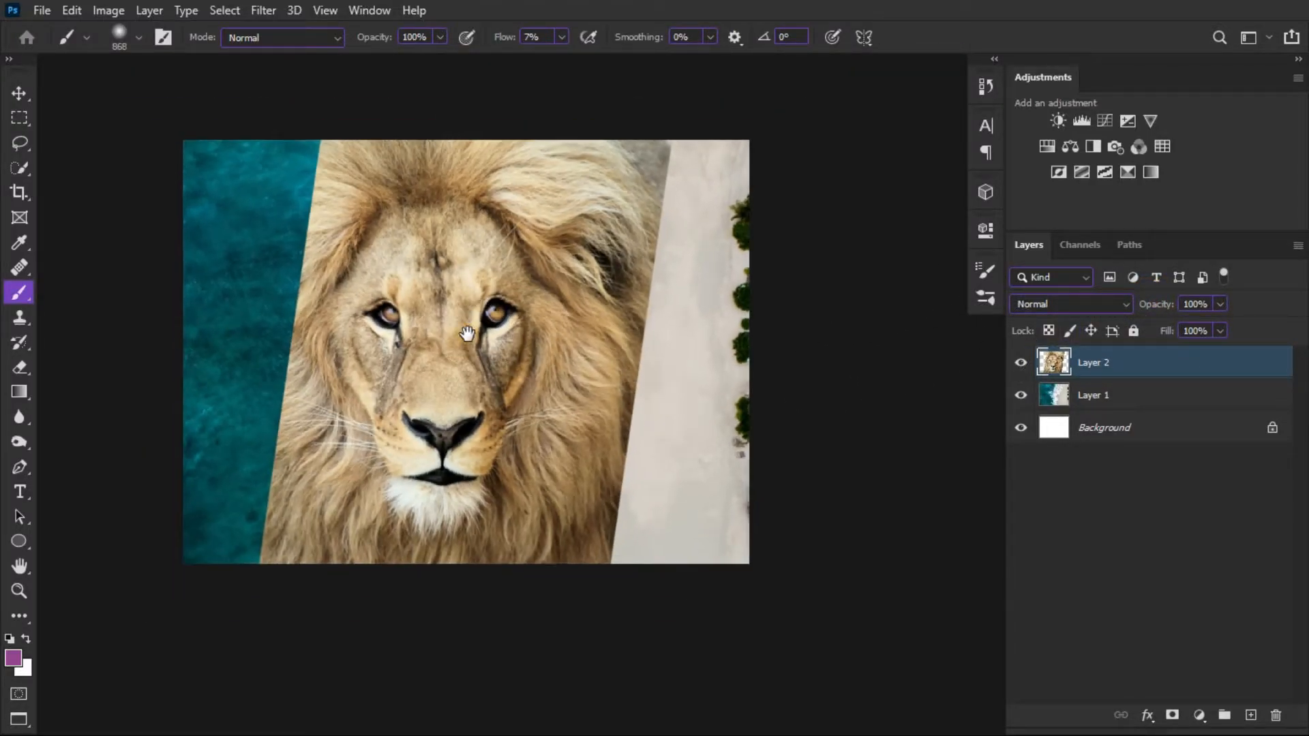
Set the brush flow to 11% and add a layer mask to the lion layer.
drag(469, 333, 463, 364)
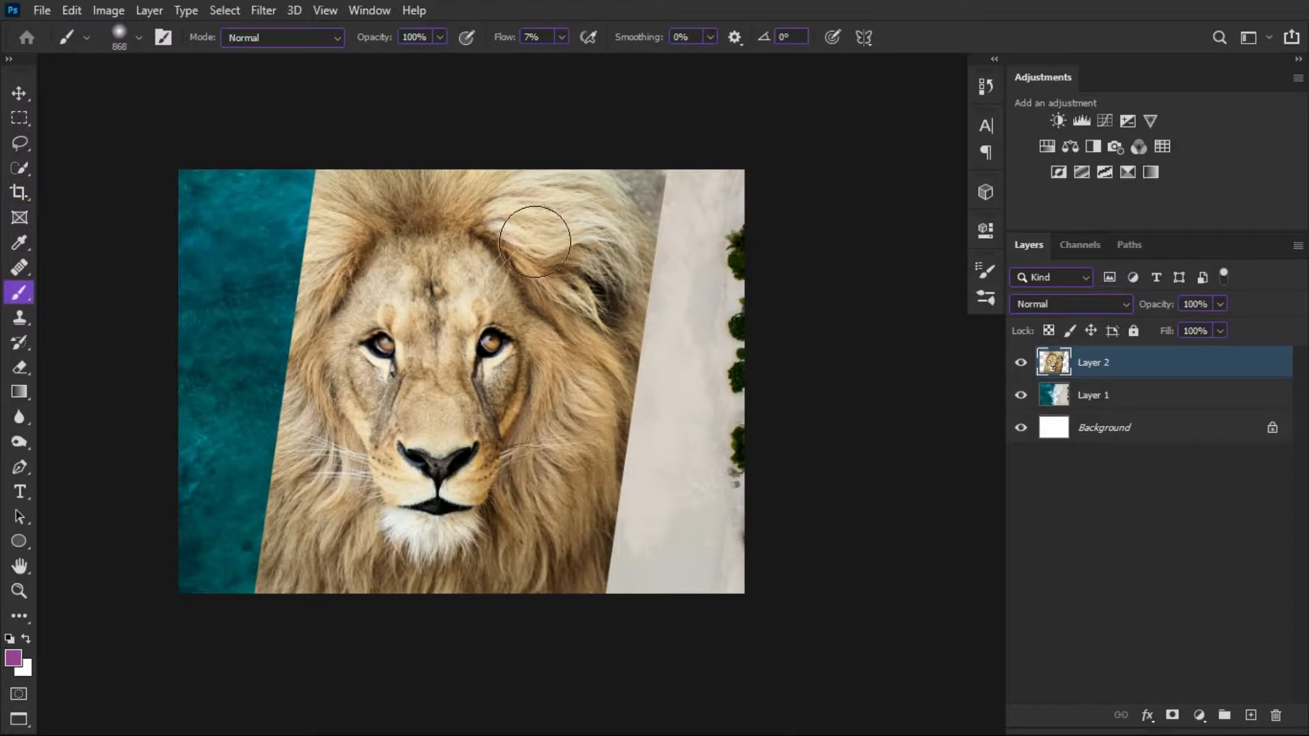
drag(503, 43, 516, 40)
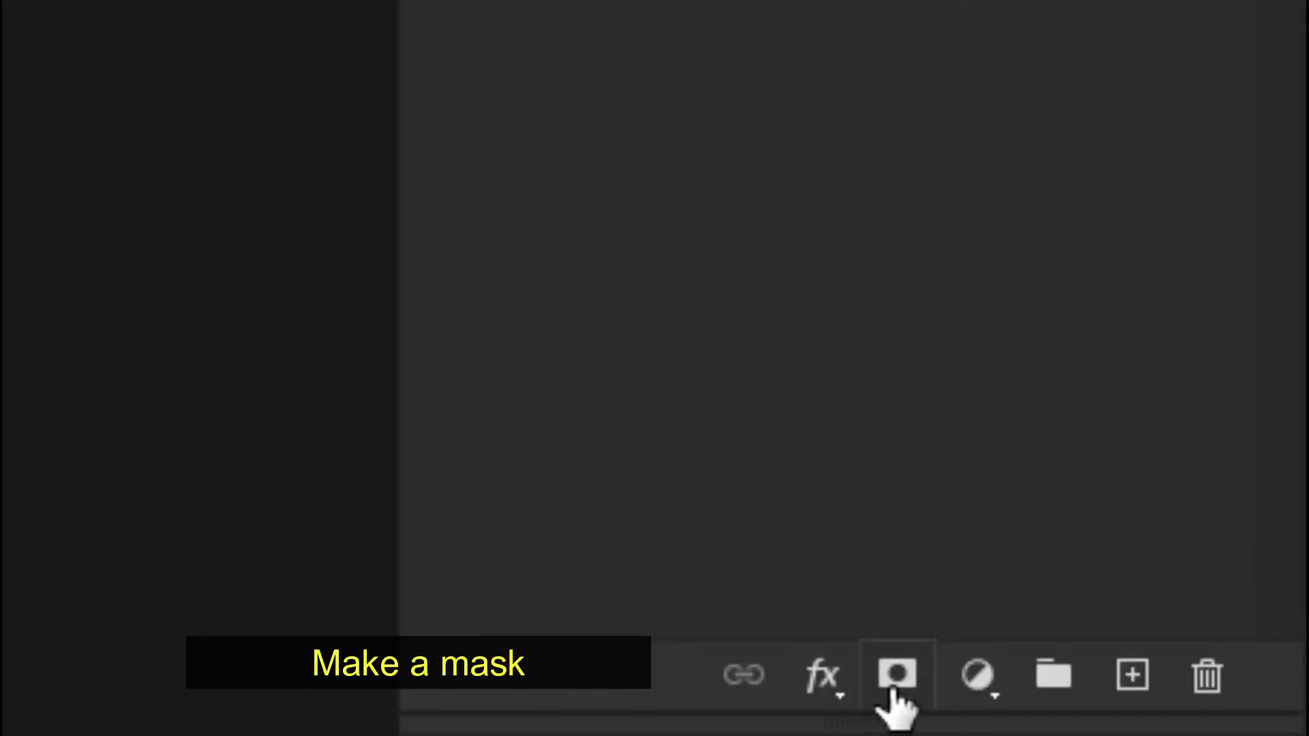
click(1173, 715)
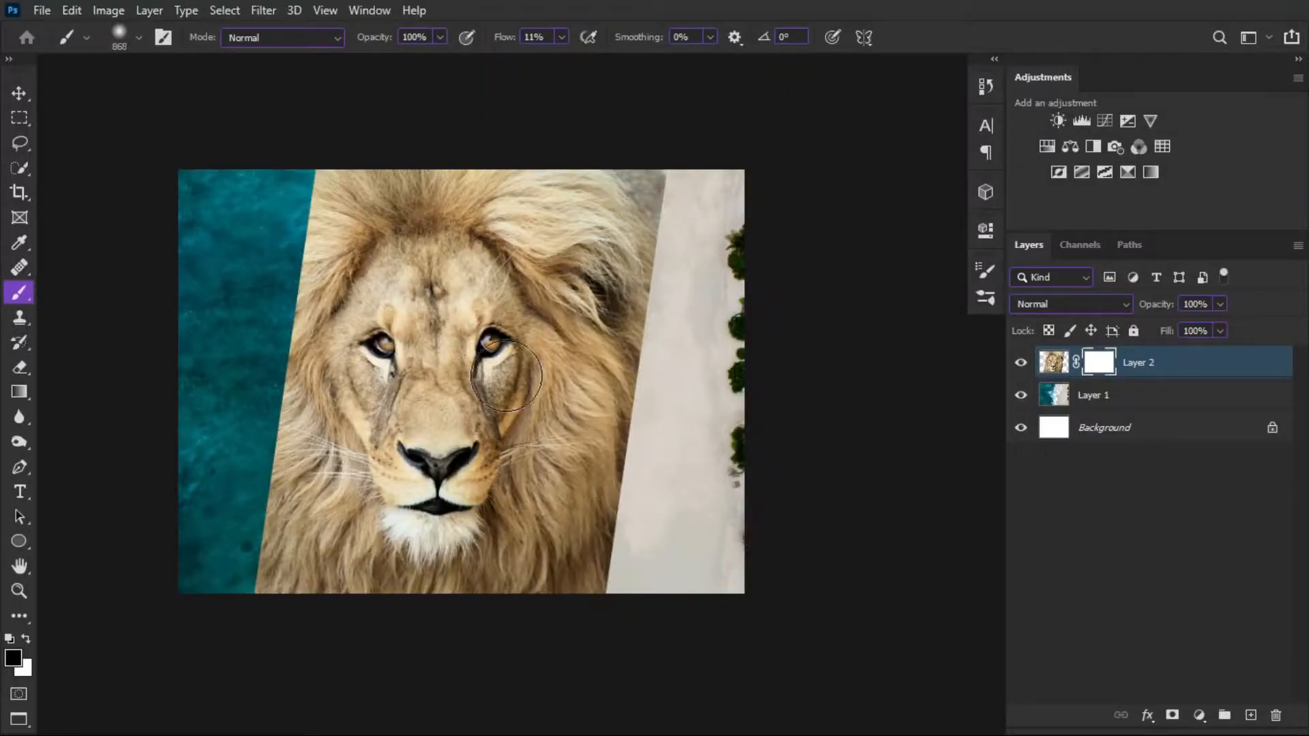
Paint black on the lion's layer mask along the photo's left edge to blend the mane into the ocean.
scroll(293, 485, up, 2)
mouse_move(276, 431)
mouse_down()
mouse_move(305, 570)
mouse_move(254, 424)
mouse_move(272, 581)
mouse_move(252, 561)
mouse_move(249, 581)
mouse_move(294, 656)
mouse_move(275, 636)
mouse_move(216, 510)
mouse_move(339, 658)
mouse_move(226, 476)
mouse_move(407, 674)
mouse_move(335, 627)
mouse_move(249, 506)
mouse_move(246, 605)
mouse_up()
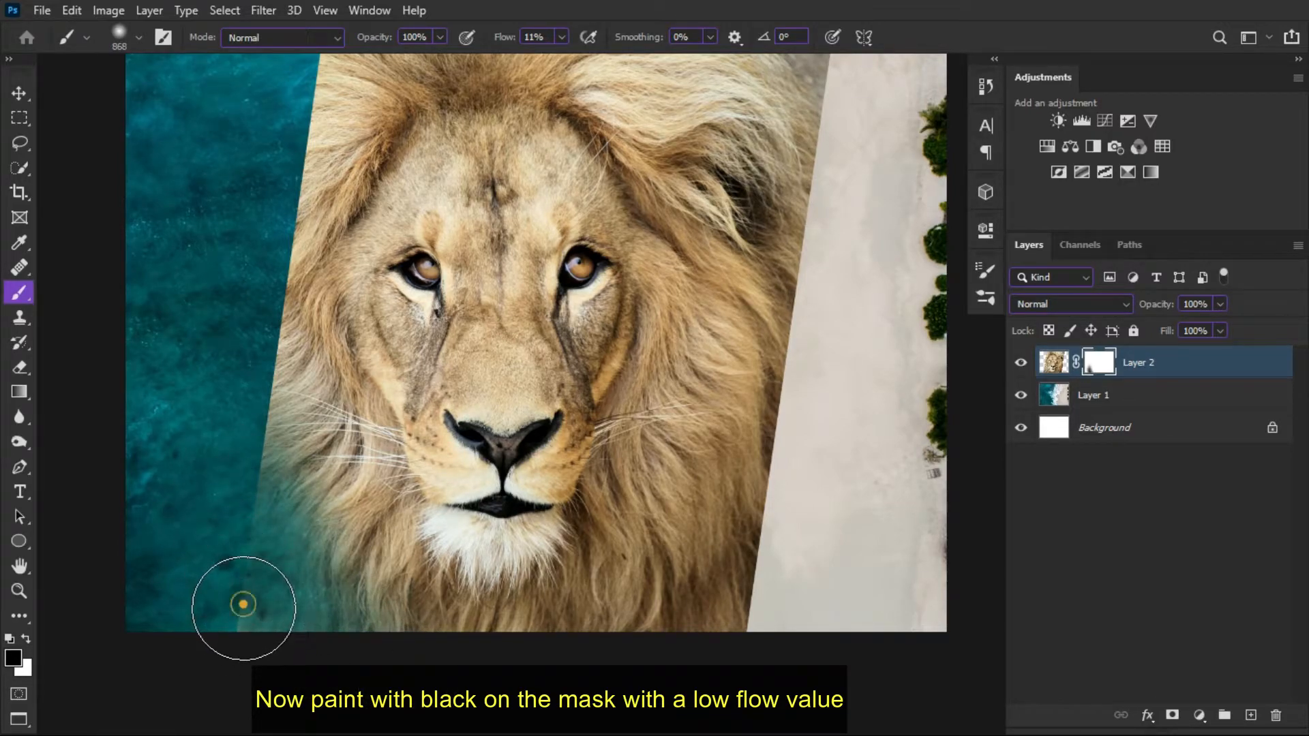
drag(246, 413, 250, 459)
mouse_move(286, 270)
mouse_down()
mouse_move(247, 414)
mouse_move(236, 404)
mouse_up()
scroll(236, 403, up, 3)
mouse_move(338, 176)
mouse_down()
mouse_move(255, 272)
mouse_move(268, 288)
mouse_move(251, 320)
mouse_move(292, 238)
mouse_move(230, 449)
mouse_move(236, 475)
mouse_move(322, 259)
mouse_up()
mouse_move(321, 317)
mouse_down()
mouse_move(255, 420)
mouse_move(269, 344)
mouse_up()
mouse_move(253, 523)
mouse_down()
mouse_move(292, 304)
mouse_move(263, 448)
mouse_up()
drag(271, 391, 258, 494)
Paint white on the mask to bring back the upper-left mane, and refine the left edge with black.
key(x)
mouse_move(405, 192)
mouse_down()
mouse_move(385, 206)
mouse_move(343, 412)
mouse_up()
key(x)
scroll(280, 389, up, 2)
scroll(297, 423, up, 3)
mouse_move(287, 317)
mouse_down()
mouse_move(295, 380)
mouse_move(261, 506)
mouse_up()
Paint black on the mask down the lion photo's right edge to blend the mane into the sand.
drag(499, 422, 447, 330)
mouse_move(576, 233)
mouse_down()
mouse_move(597, 231)
mouse_move(599, 272)
mouse_move(627, 286)
mouse_move(605, 370)
mouse_move(637, 171)
mouse_up()
mouse_move(662, 288)
mouse_down()
mouse_move(653, 370)
mouse_move(570, 587)
mouse_move(535, 614)
mouse_up()
drag(648, 461, 621, 461)
mouse_move(643, 277)
mouse_down()
mouse_move(599, 520)
mouse_move(622, 518)
mouse_up()
mouse_move(641, 399)
mouse_down()
mouse_move(666, 262)
mouse_move(647, 279)
mouse_move(633, 443)
mouse_up()
scroll(633, 442, up, 2)
mouse_move(644, 372)
mouse_down()
mouse_move(610, 371)
mouse_move(591, 512)
mouse_up()
drag(643, 166, 644, 484)
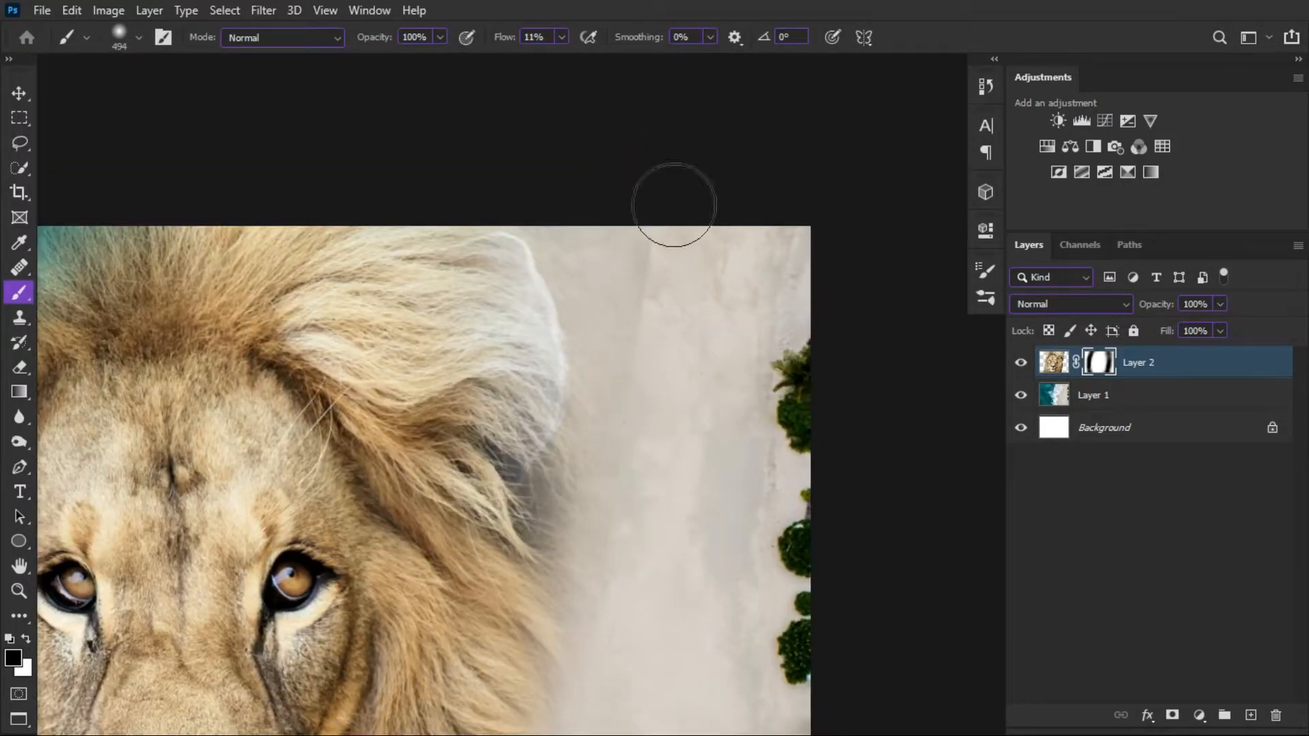
Clean up the mask around the upper-right mane and down the lower right side with more black strokes.
drag(572, 266, 598, 267)
drag(641, 457, 665, 291)
mouse_move(552, 338)
mouse_down()
mouse_move(524, 280)
mouse_move(596, 322)
mouse_move(584, 389)
mouse_up()
scroll(600, 464, down, 2)
drag(608, 491, 685, 369)
drag(711, 354, 701, 353)
drag(661, 556, 728, 437)
mouse_move(736, 386)
mouse_down()
mouse_move(742, 485)
mouse_move(644, 590)
mouse_up()
click(573, 616)
Soften the mask along the left side of the mane with further black strokes.
mouse_move(508, 400)
mouse_down()
mouse_move(627, 413)
mouse_move(676, 397)
mouse_up()
drag(406, 391, 415, 487)
mouse_move(409, 482)
mouse_down()
mouse_move(420, 514)
mouse_move(437, 493)
mouse_up()
Reduce the brush flow to 5% and gently fade the lower mane by painting black on the mask.
drag(503, 40, 499, 41)
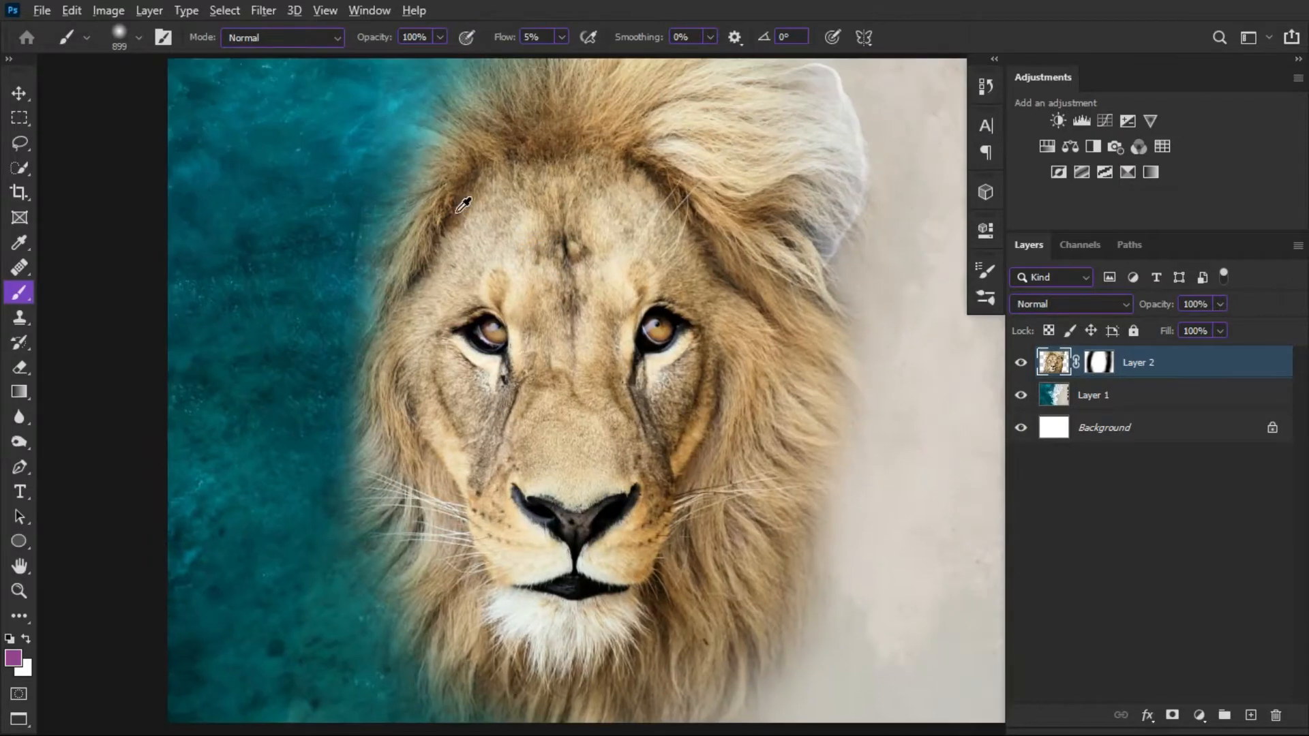
scroll(362, 490, down, 2)
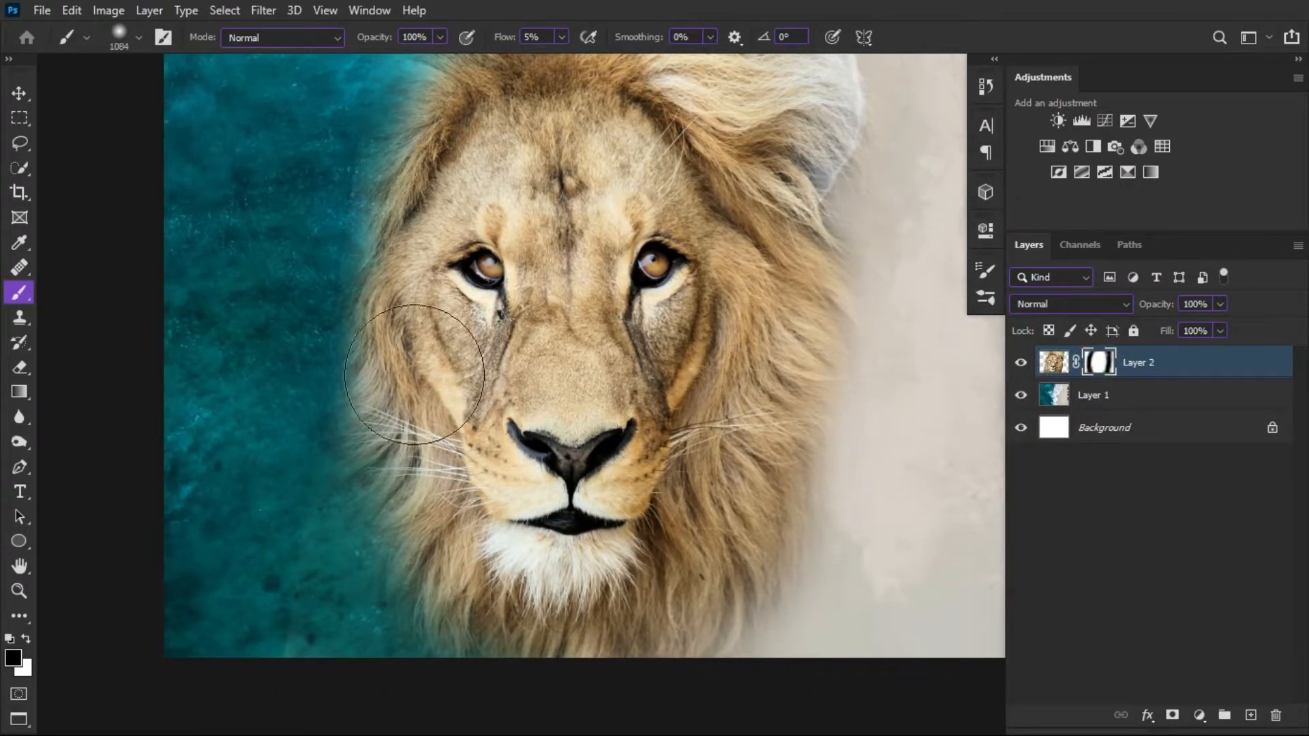
mouse_move(436, 586)
mouse_down()
mouse_move(713, 601)
mouse_move(744, 602)
mouse_up()
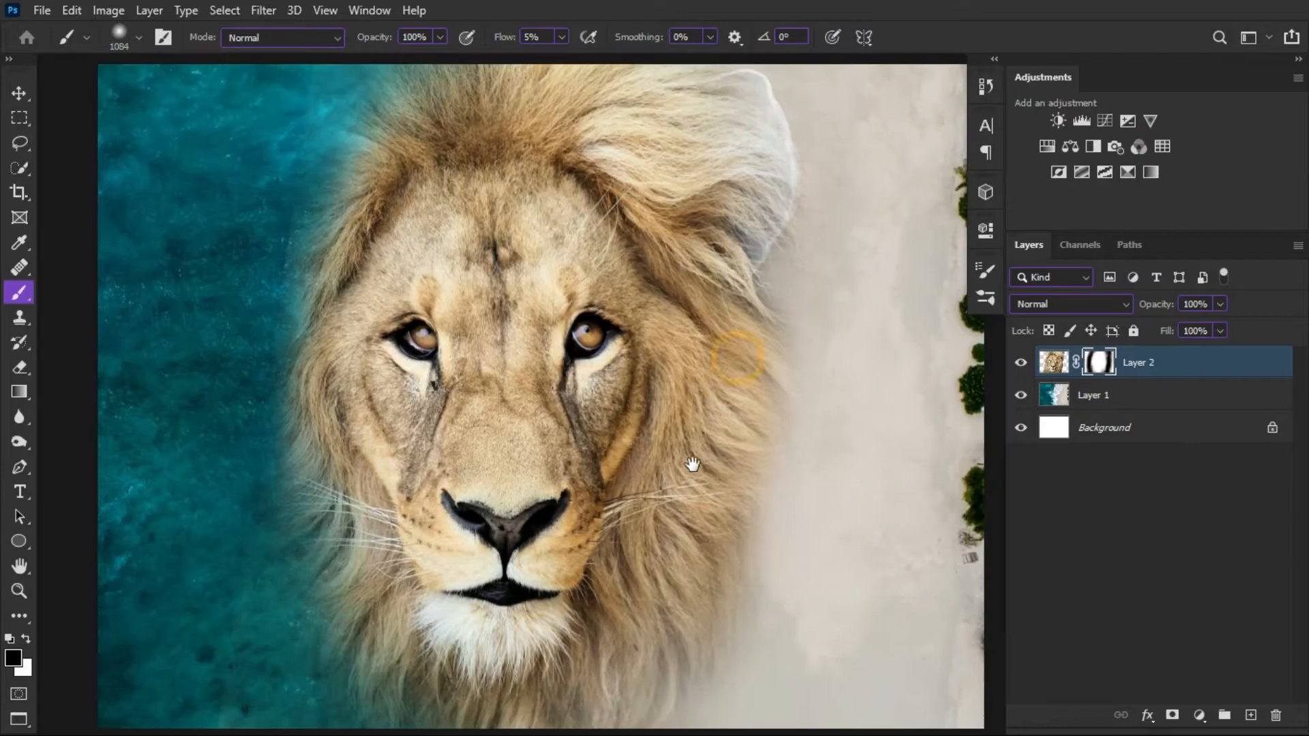
scroll(690, 462, up, 3)
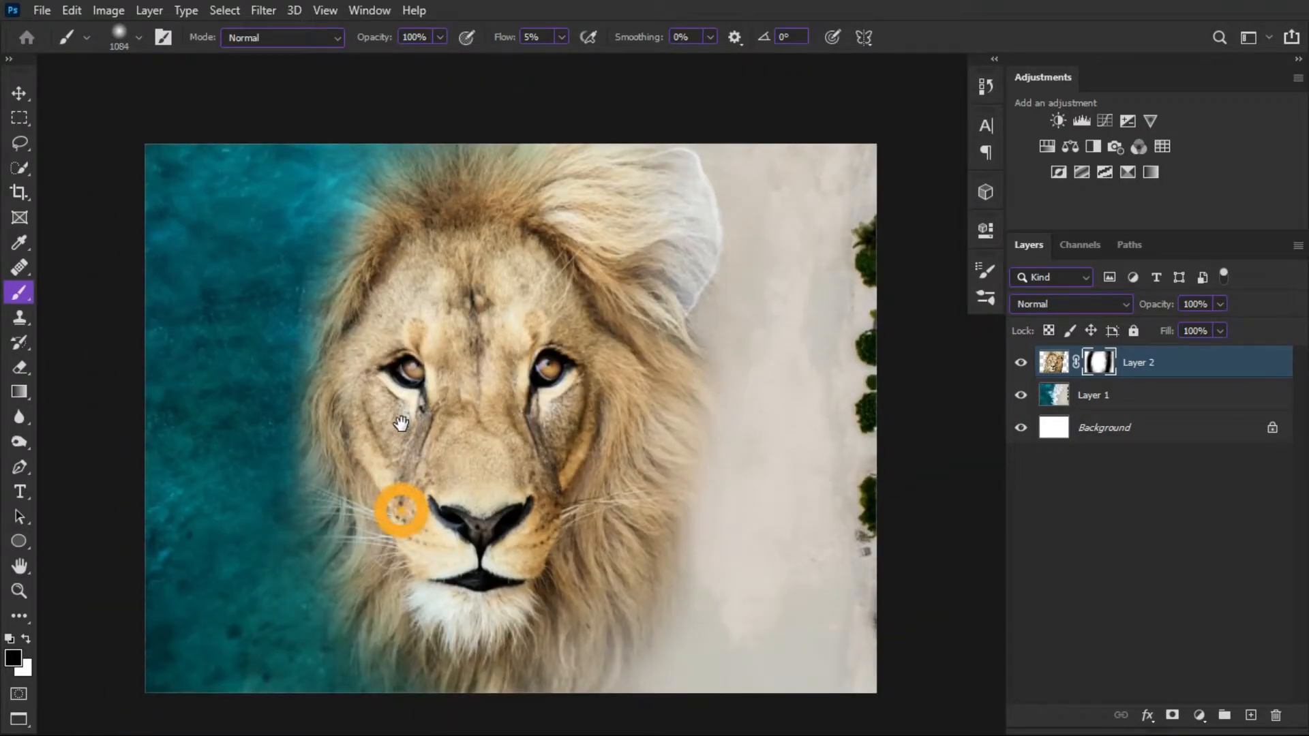
mouse_move(400, 511)
mouse_down()
mouse_move(453, 439)
mouse_move(656, 413)
mouse_up()
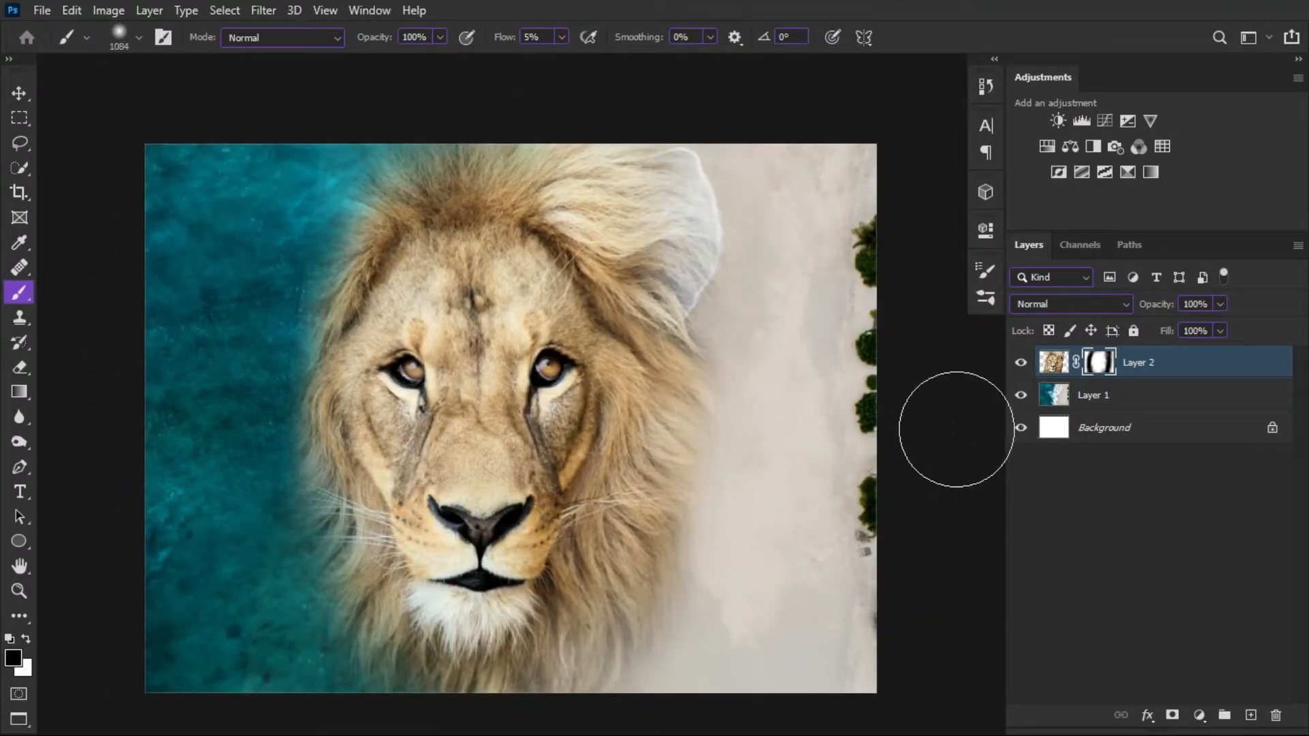
Add a Hue/Saturation adjustment layer with Colorize enabled and clip it to the lion layer.
click(1047, 146)
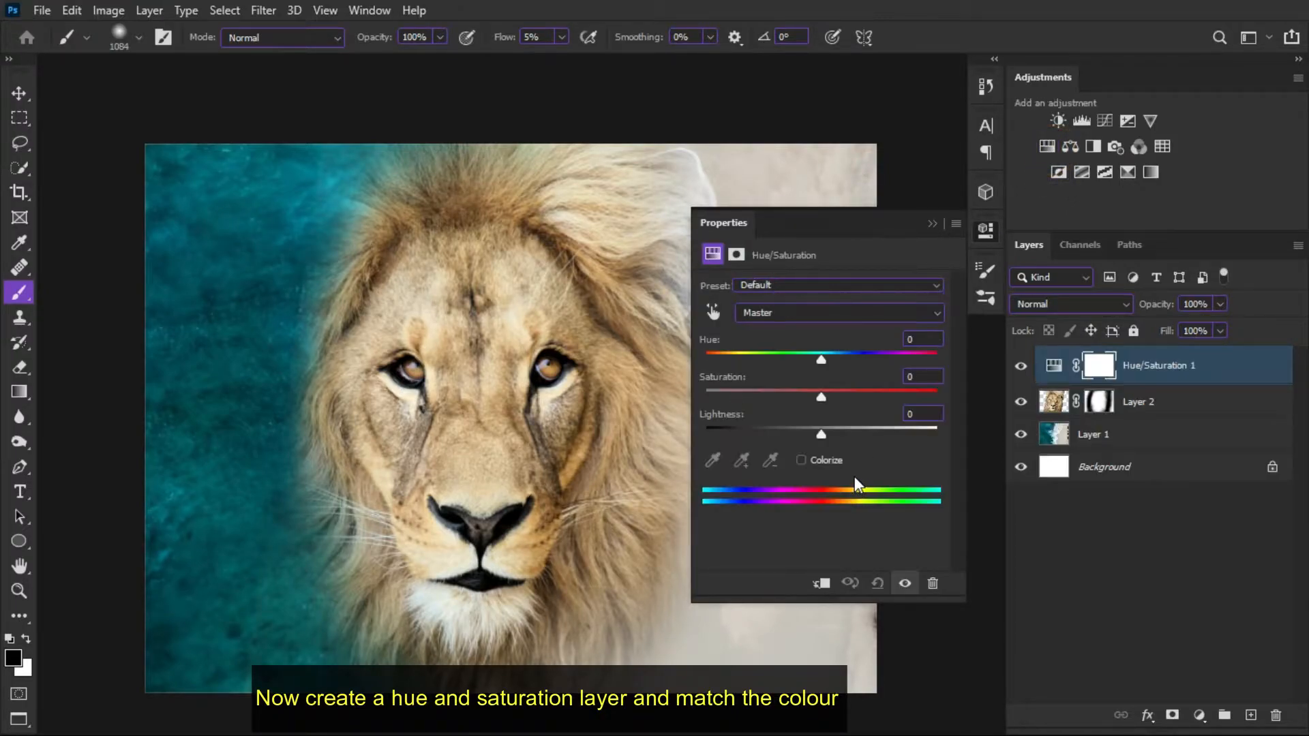
click(824, 464)
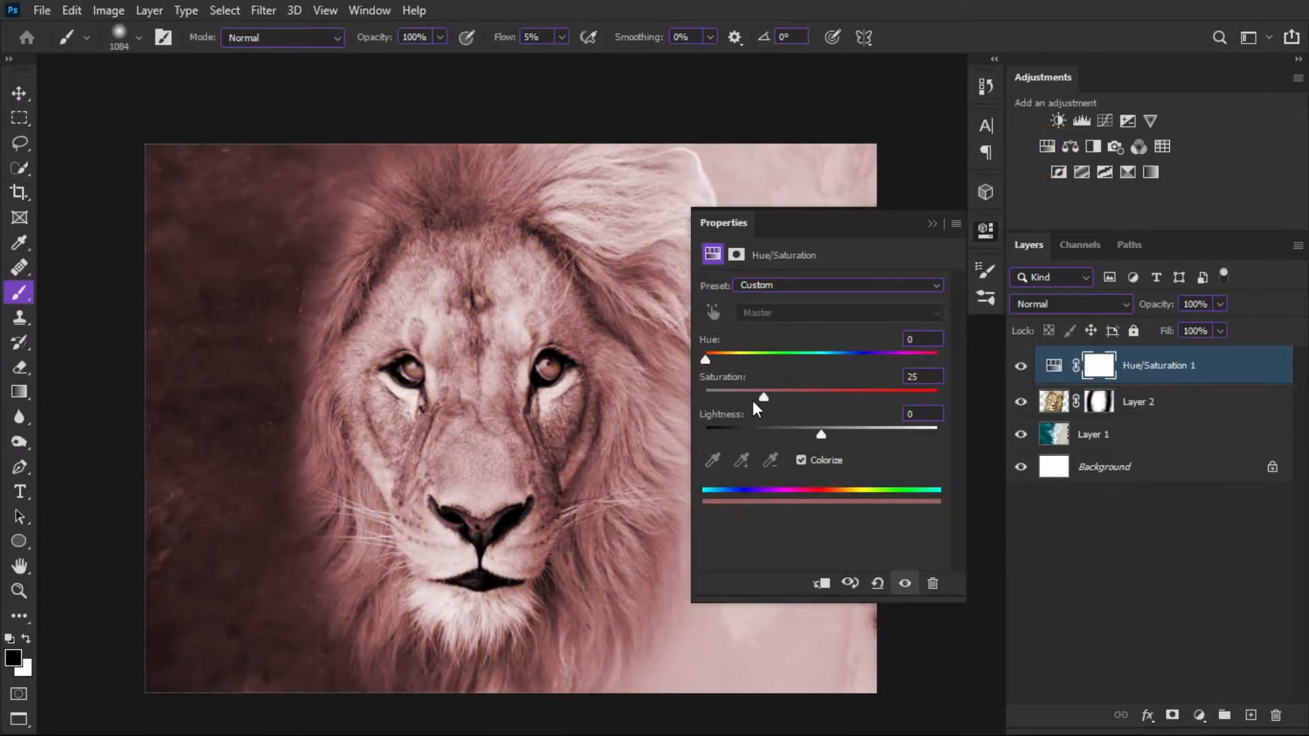
click(811, 581)
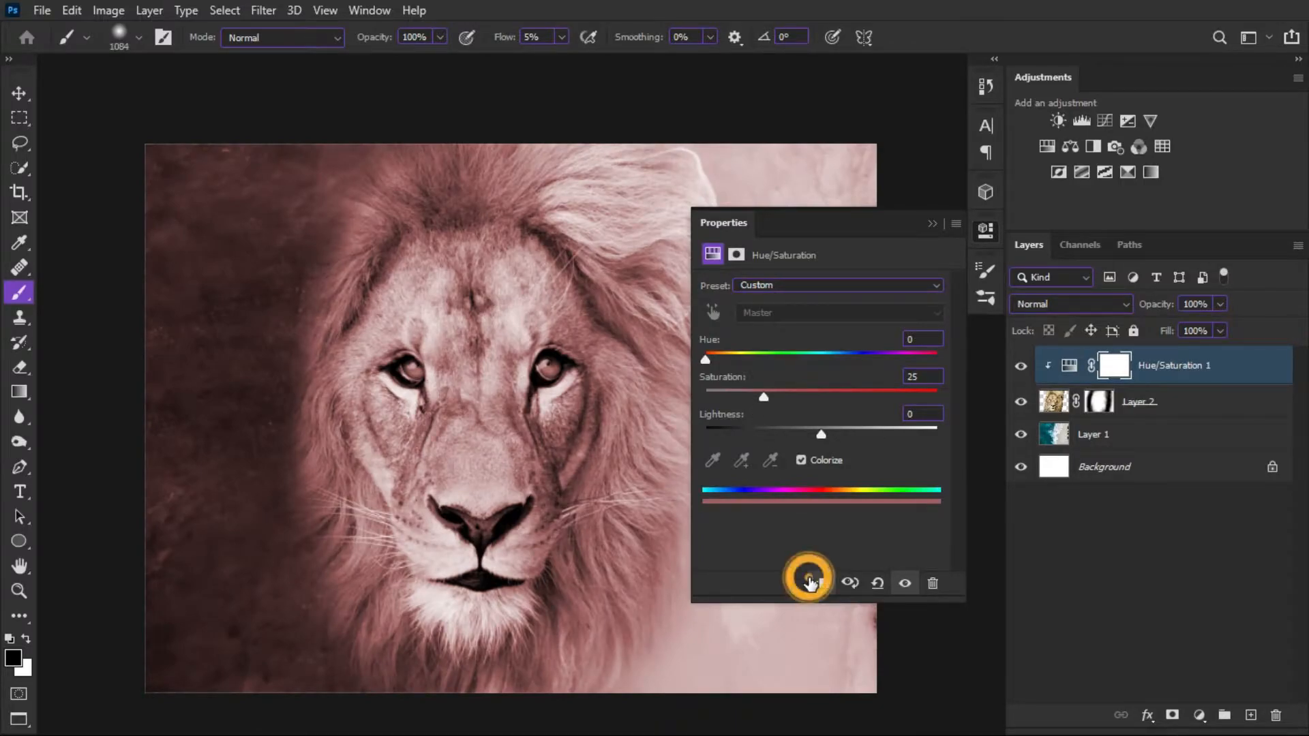
Set the colorized lion's hue to 177 and saturation to 40 to match the ocean.
drag(706, 360, 804, 359)
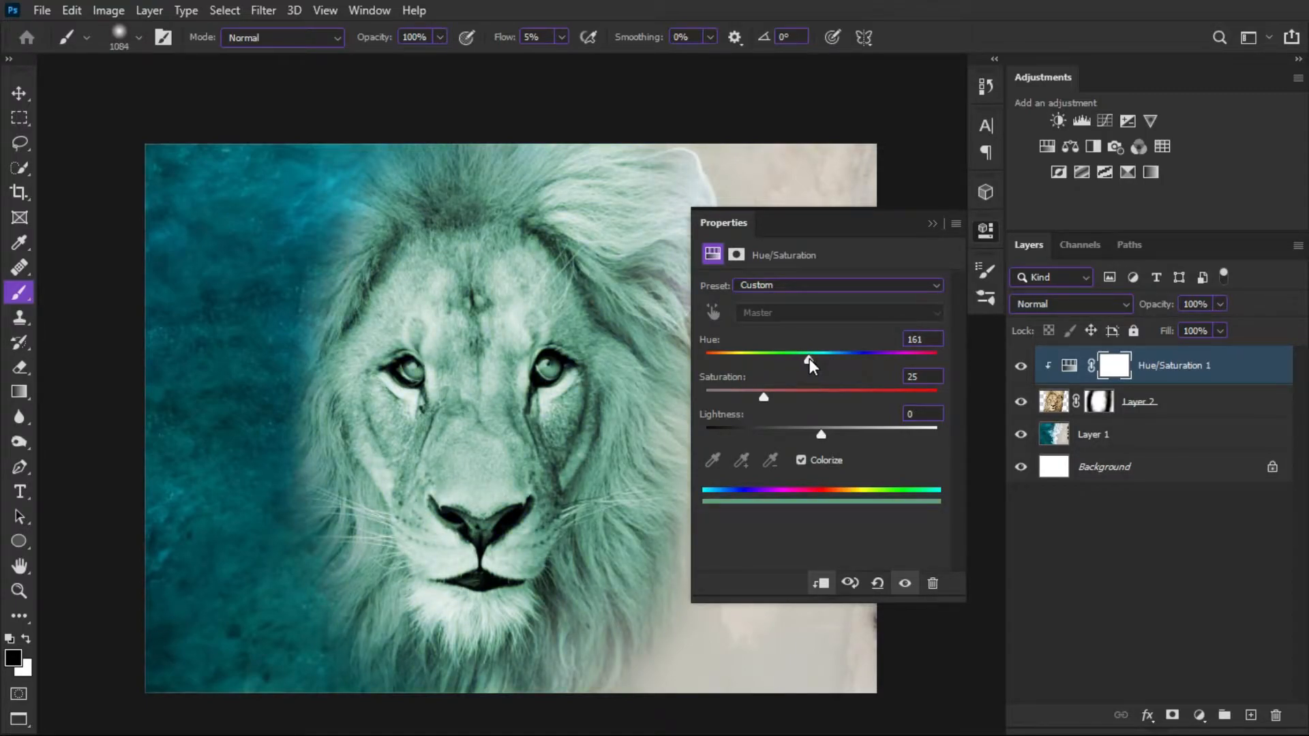
drag(765, 394, 820, 358)
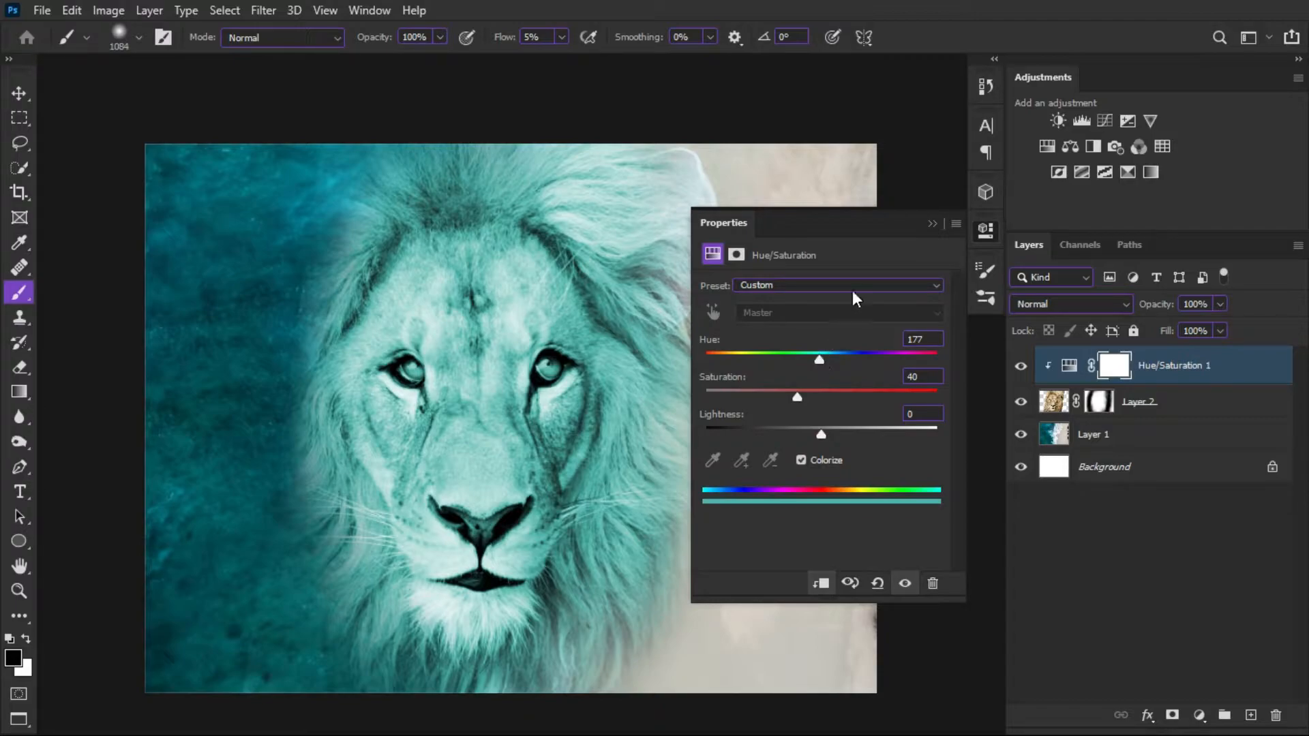
click(930, 225)
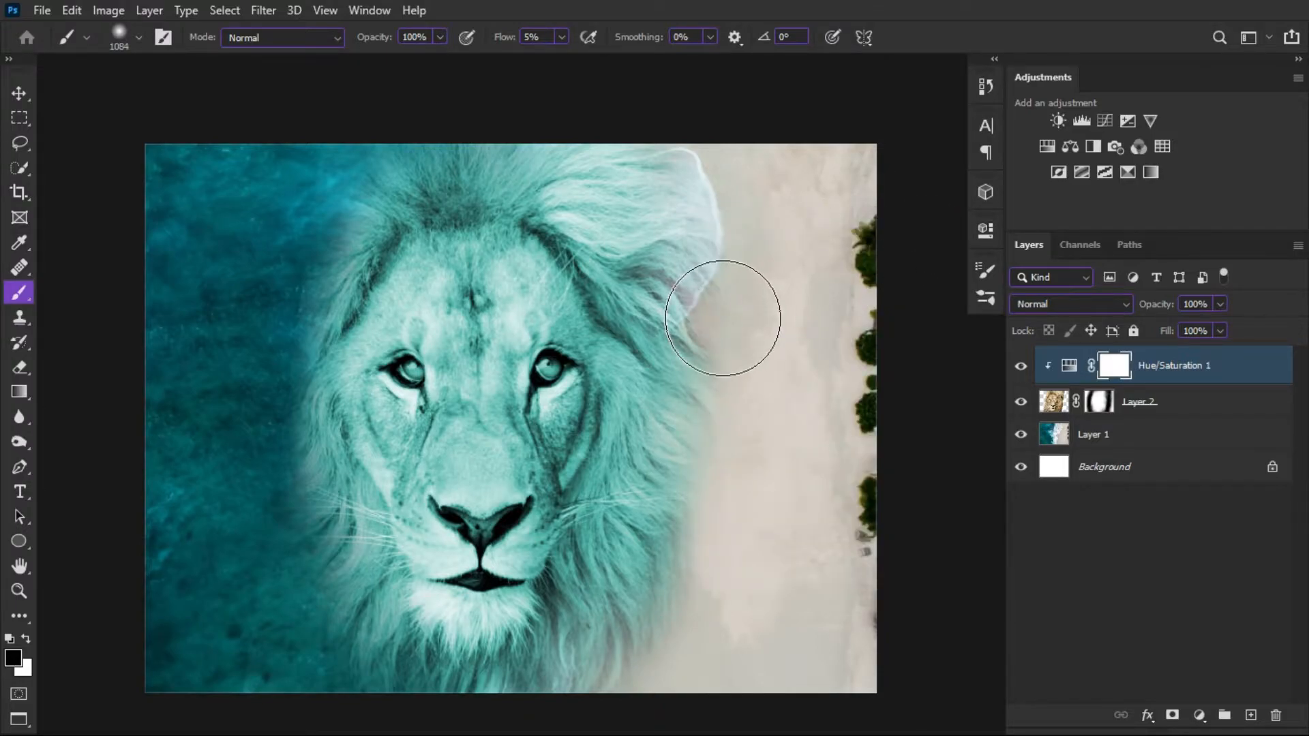
Add a Curves adjustment layer clipped to the lion, keeping the RGB white point at output 255.
click(1104, 122)
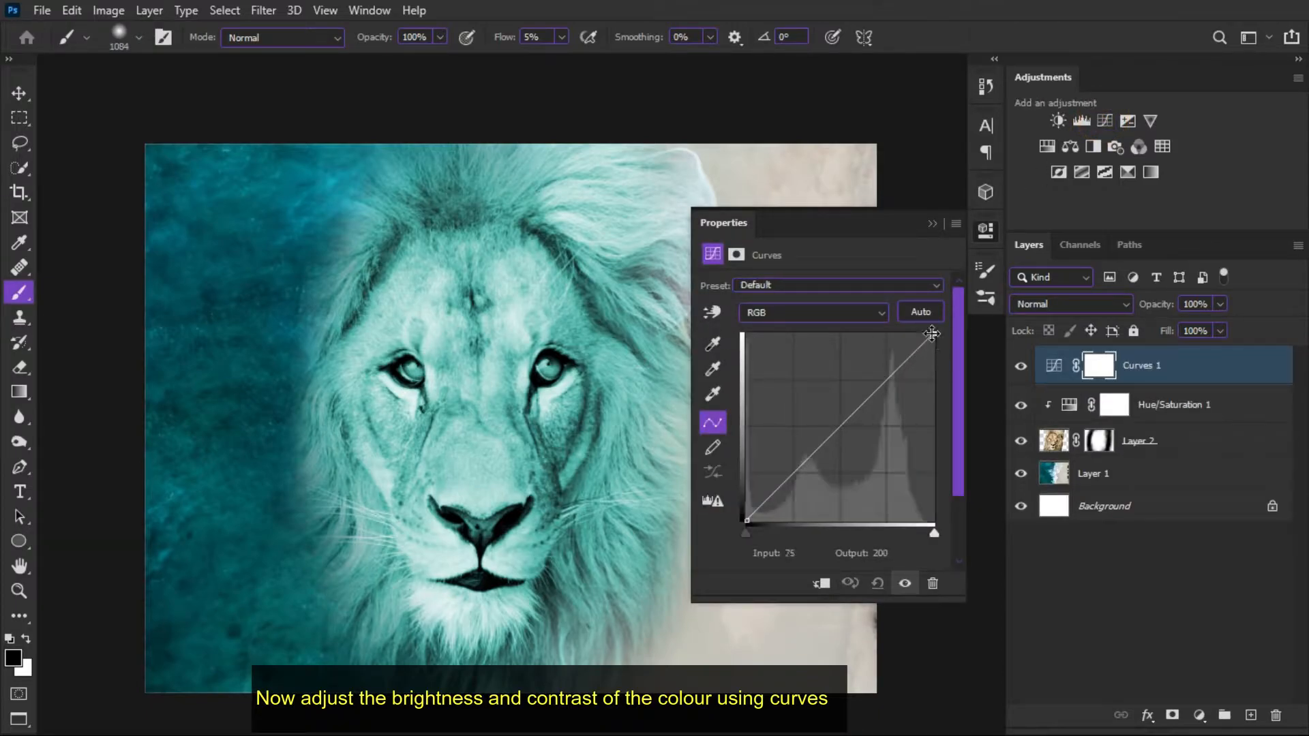
drag(932, 333, 932, 353)
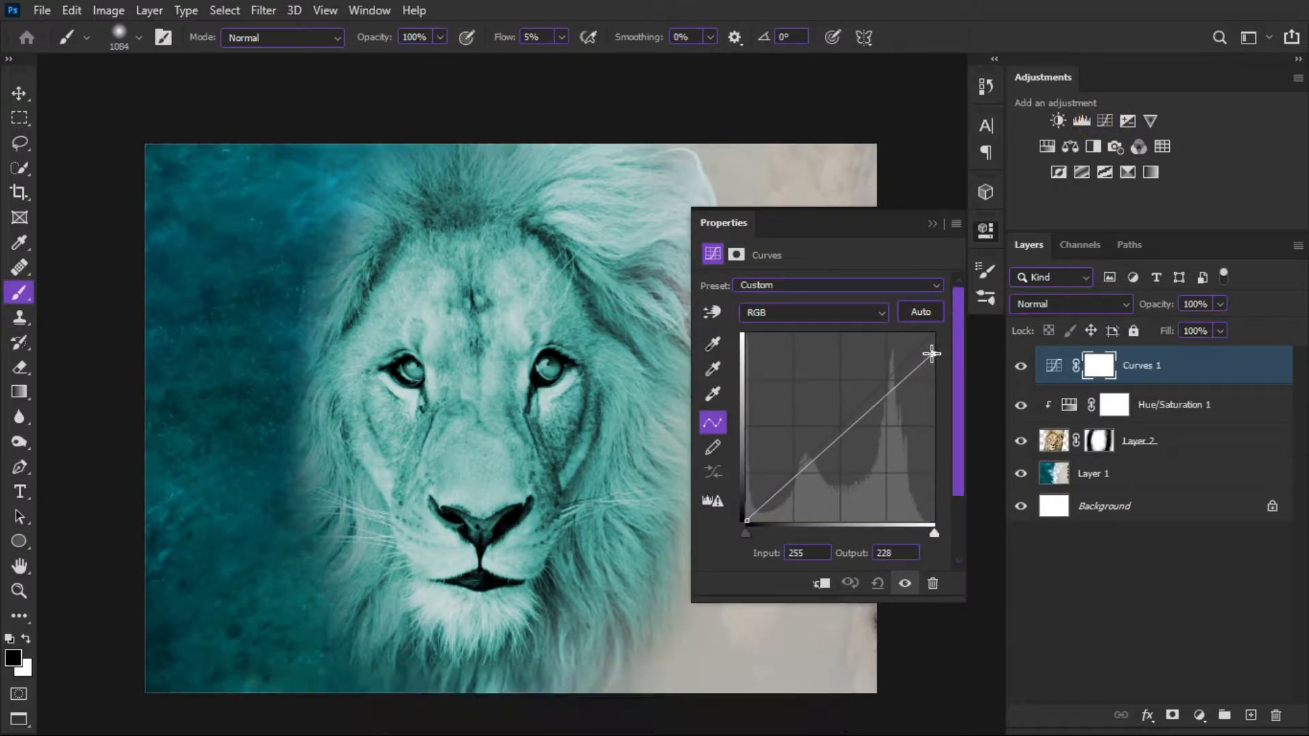
click(820, 583)
drag(937, 358, 934, 333)
Darken the lion by sampling a light forehead tone with on-image adjustment and lowering RGB input 220 to output 193.
click(712, 314)
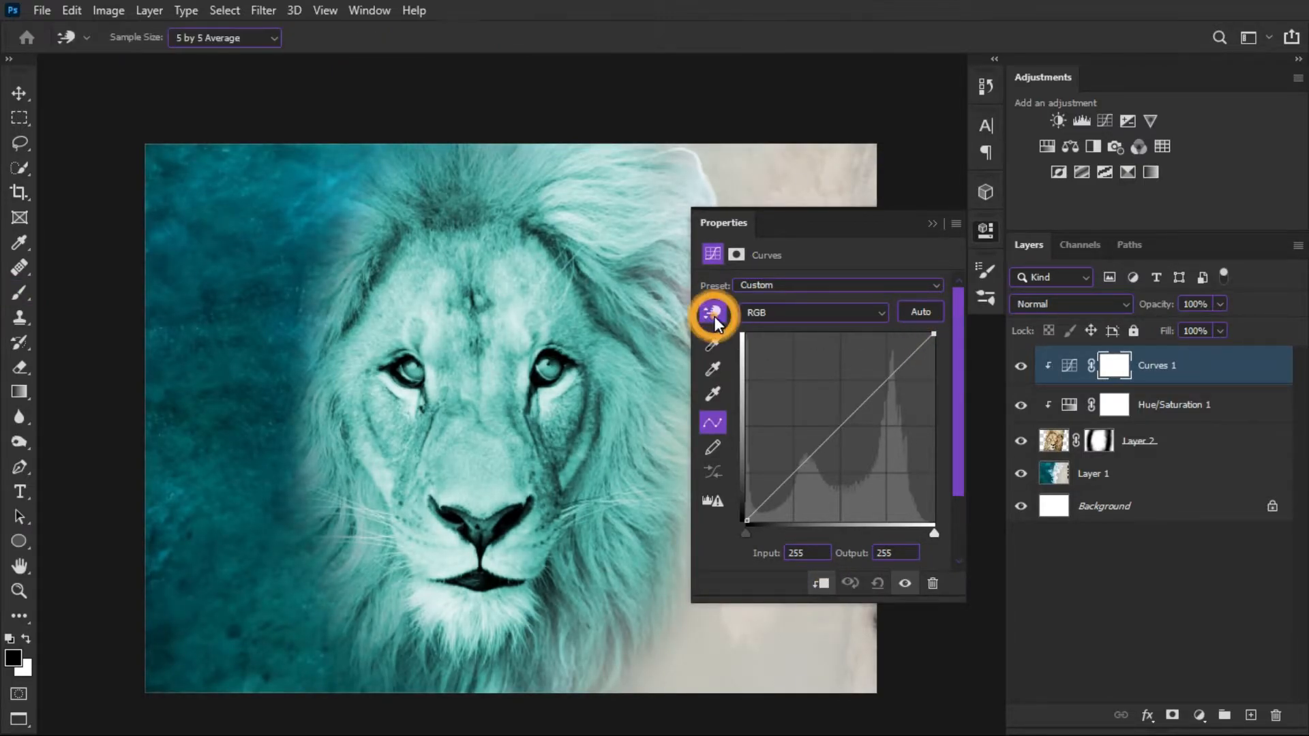
drag(518, 302, 520, 318)
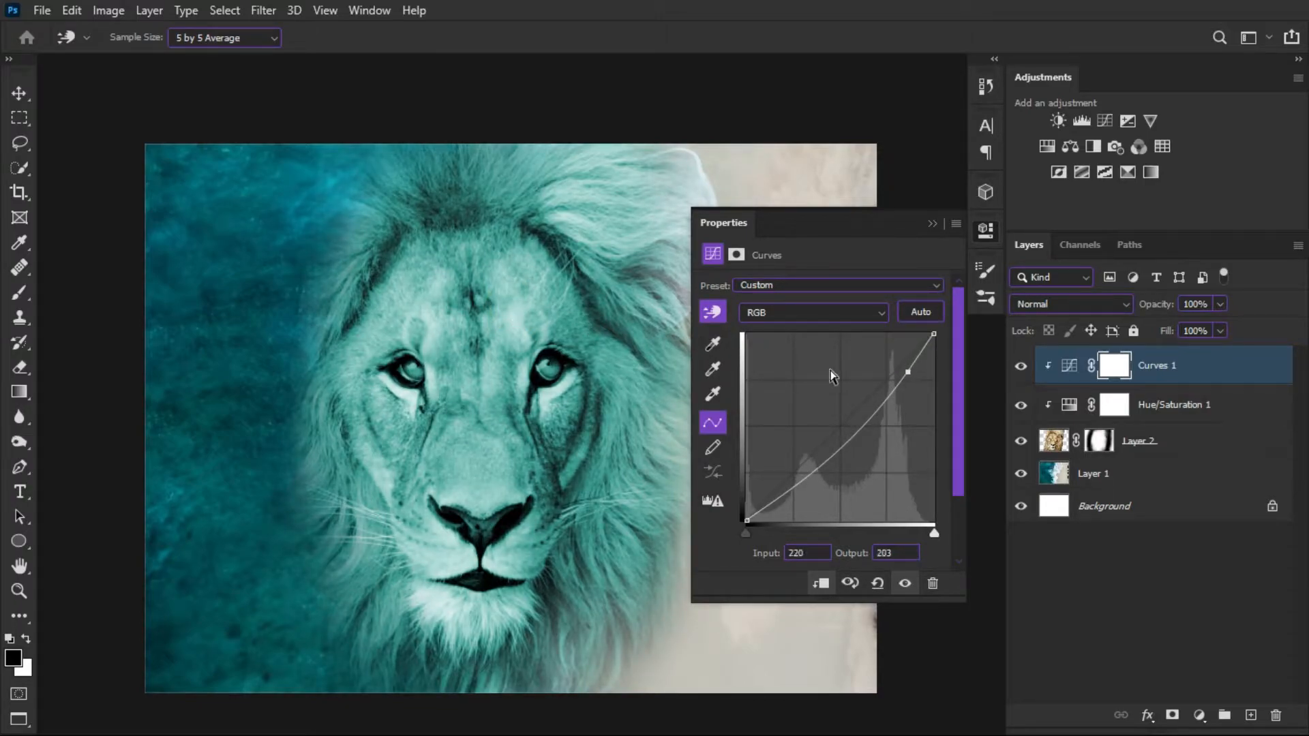
drag(907, 372, 906, 380)
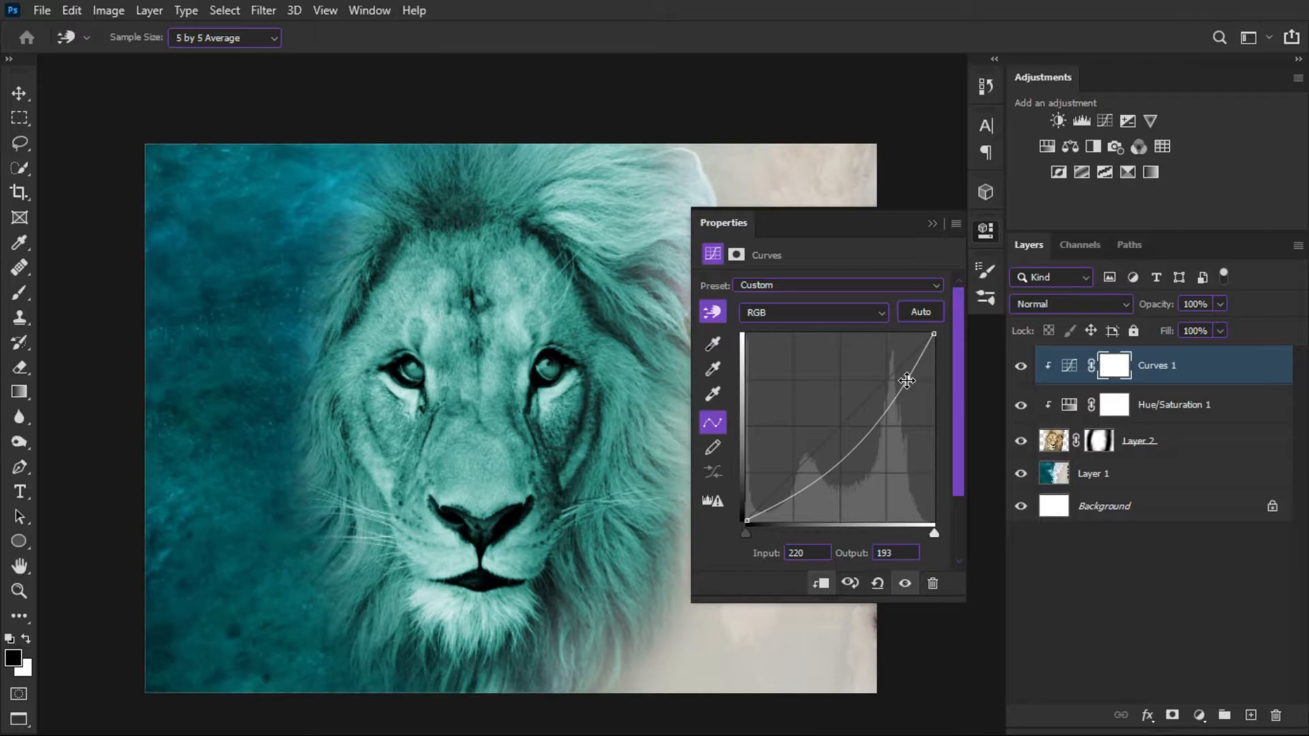
In the Green curve, lower the white point's output to 239 and add a point mapping input 58 to output 49.
click(815, 313)
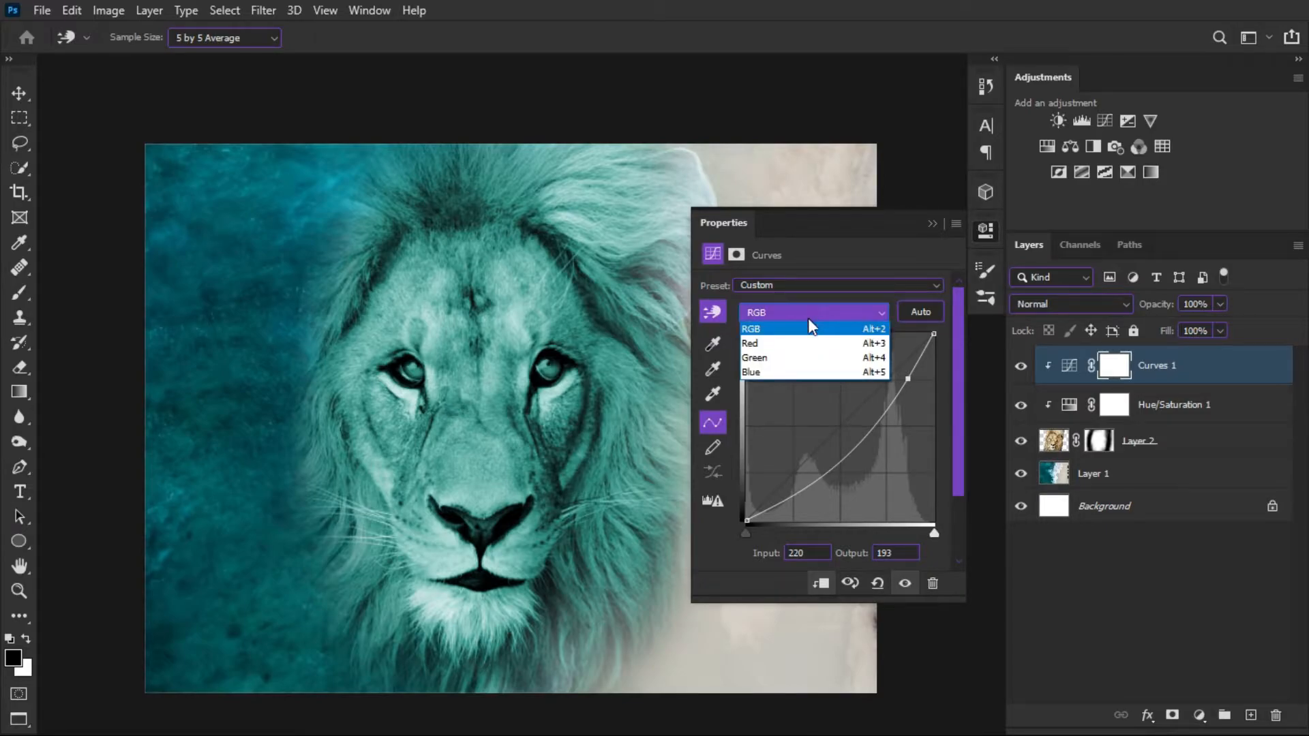
click(761, 357)
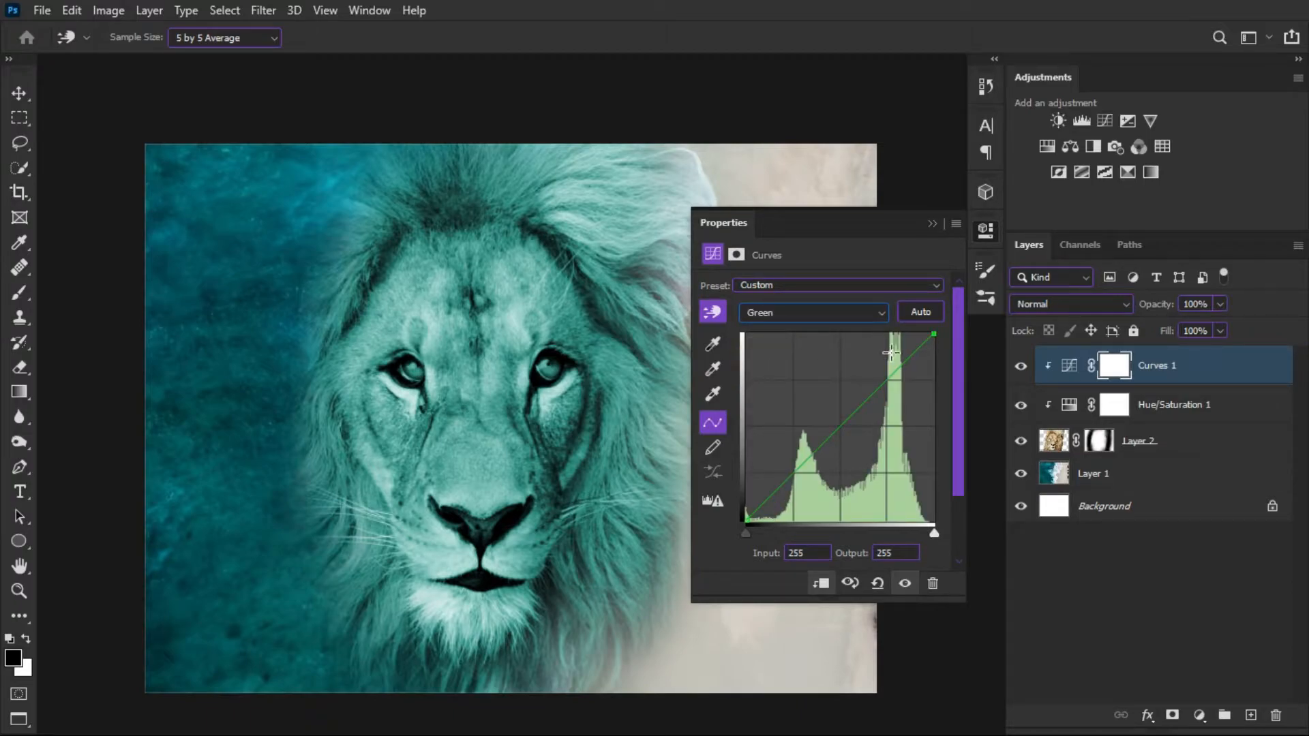
drag(935, 337, 958, 350)
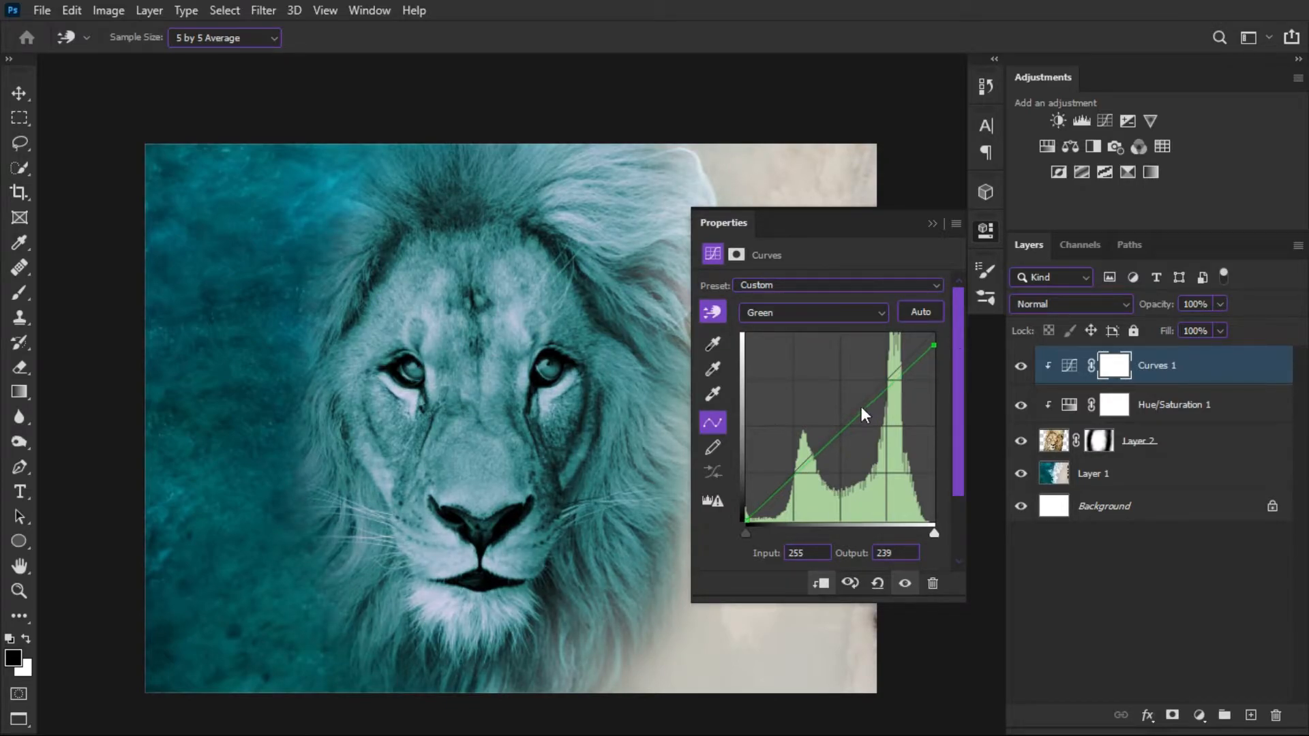
click(789, 475)
drag(789, 475, 788, 484)
In the Blue curve, add a midtone point raising input 133 to output 139.
click(811, 311)
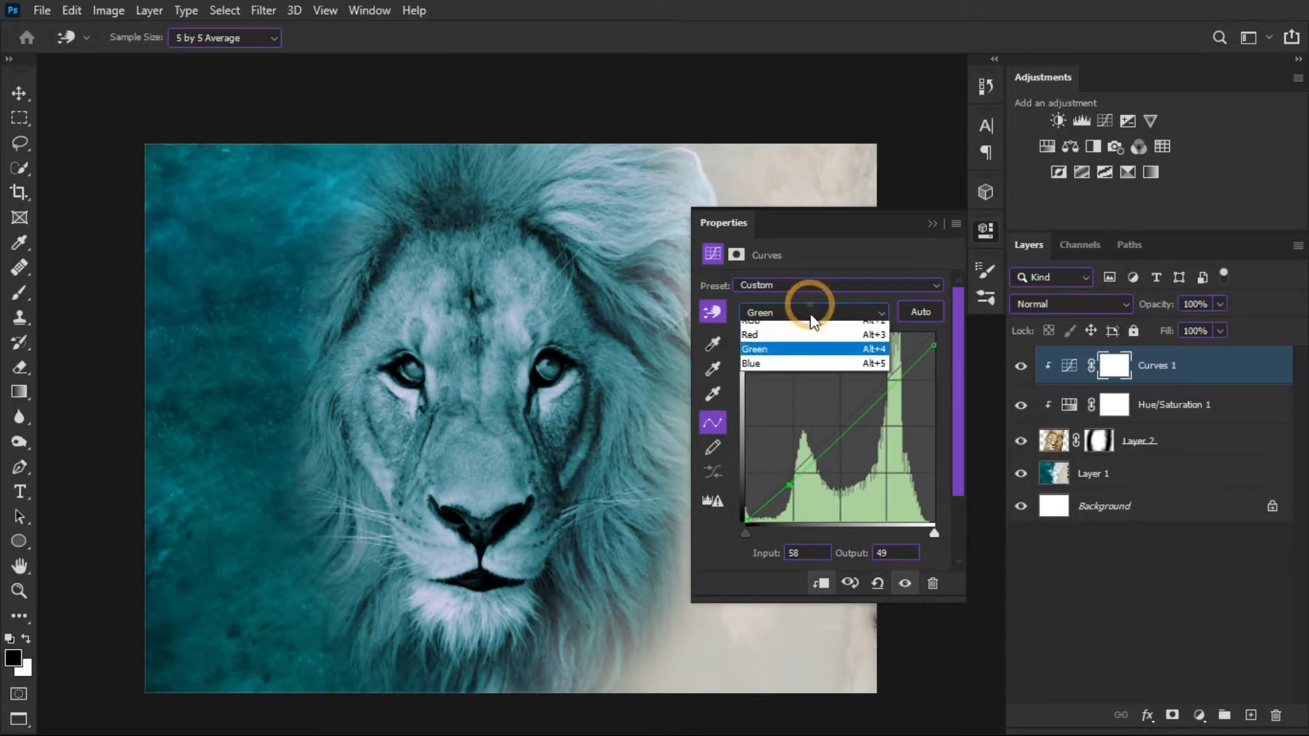
click(795, 376)
drag(926, 340, 921, 340)
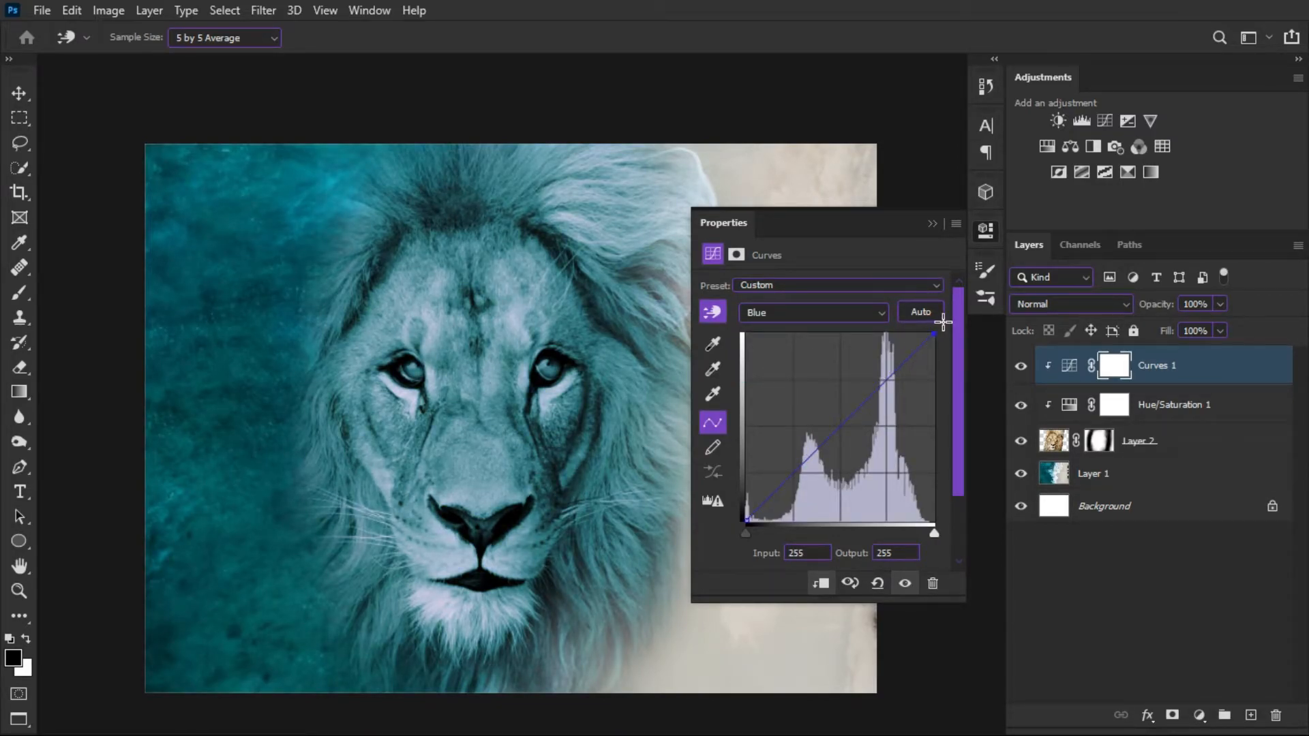
drag(849, 415, 843, 417)
drag(576, 403, 551, 390)
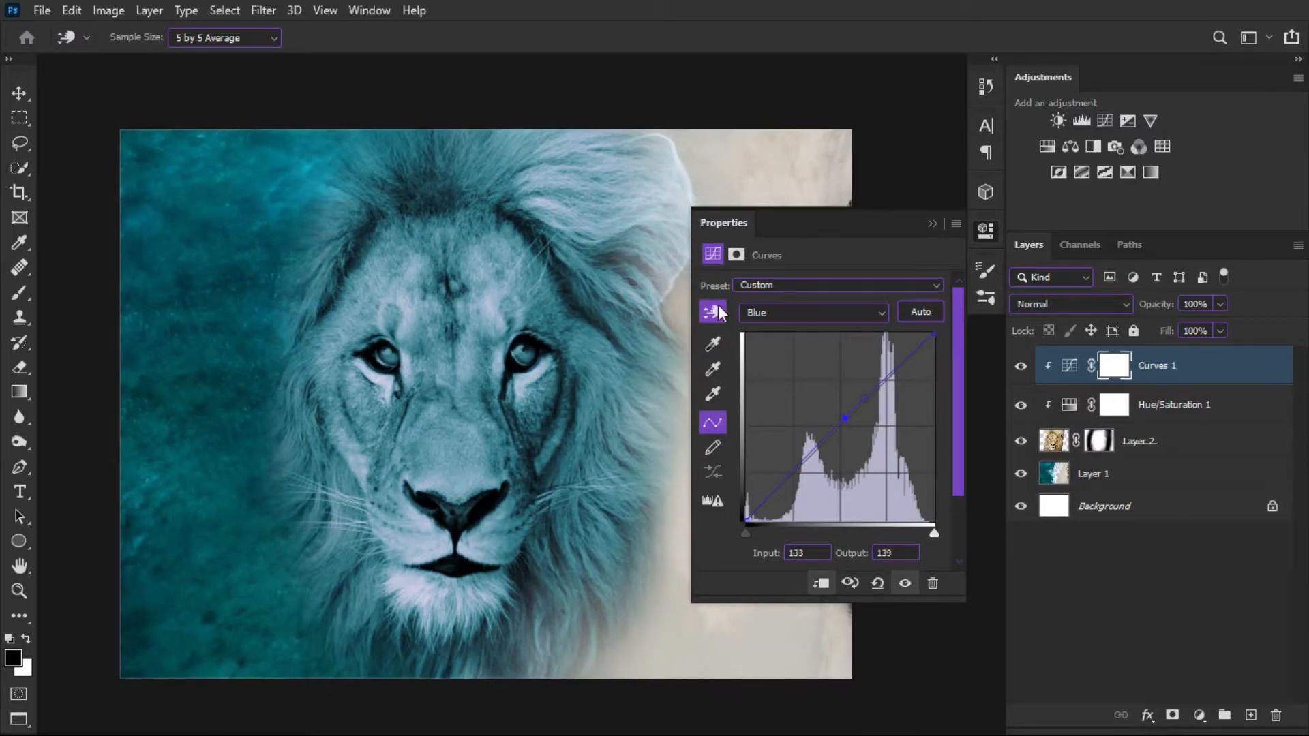
Examine how well the lion's colors match the ocean background at several zoom levels.
click(928, 224)
scroll(501, 372, down, 3)
scroll(419, 371, up, 1)
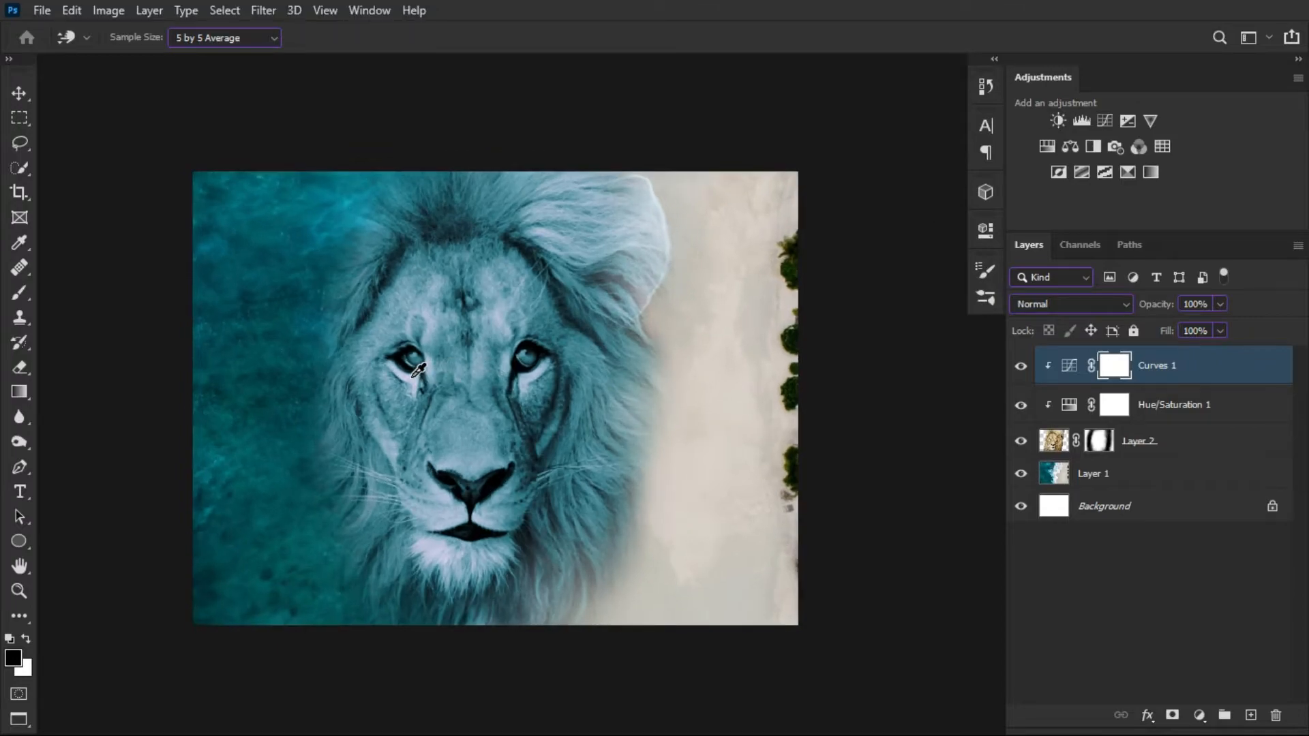
scroll(417, 370, down, 1)
scroll(478, 362, up, 2)
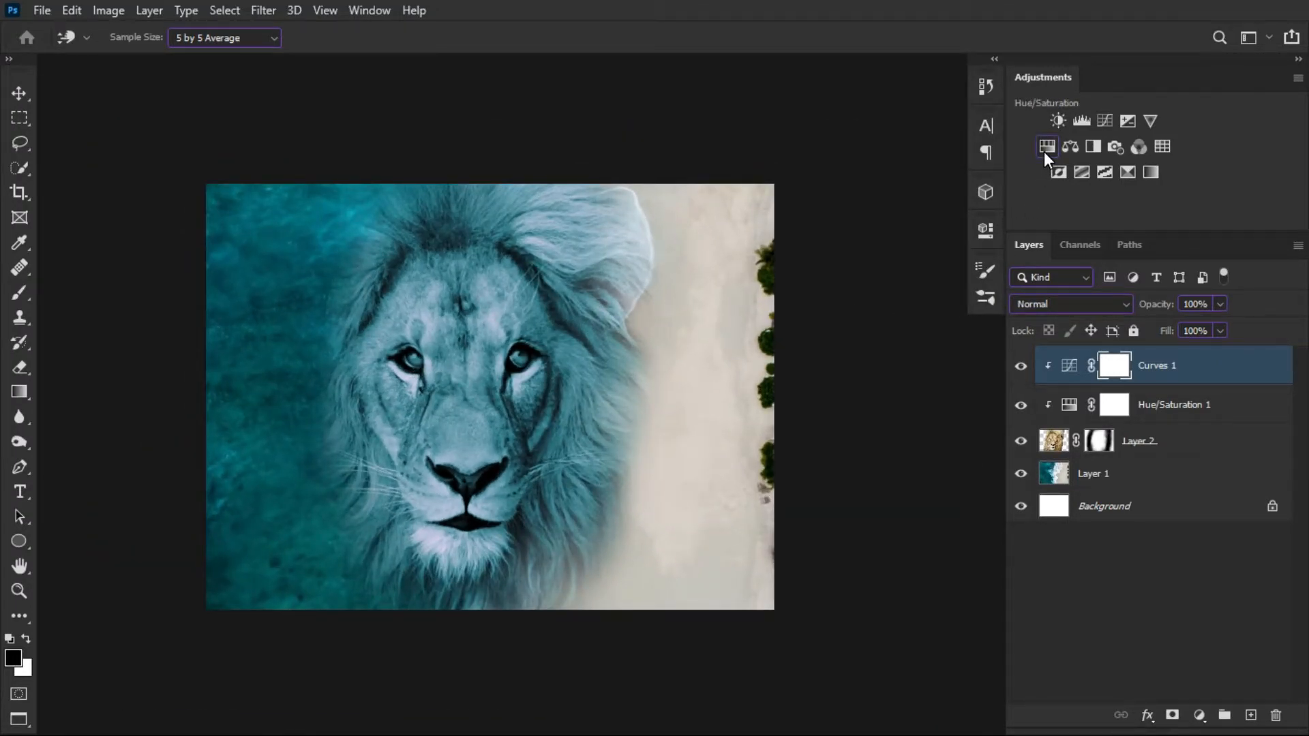
mouse_move(452, 402)
mouse_down()
mouse_move(520, 380)
mouse_move(457, 381)
mouse_up()
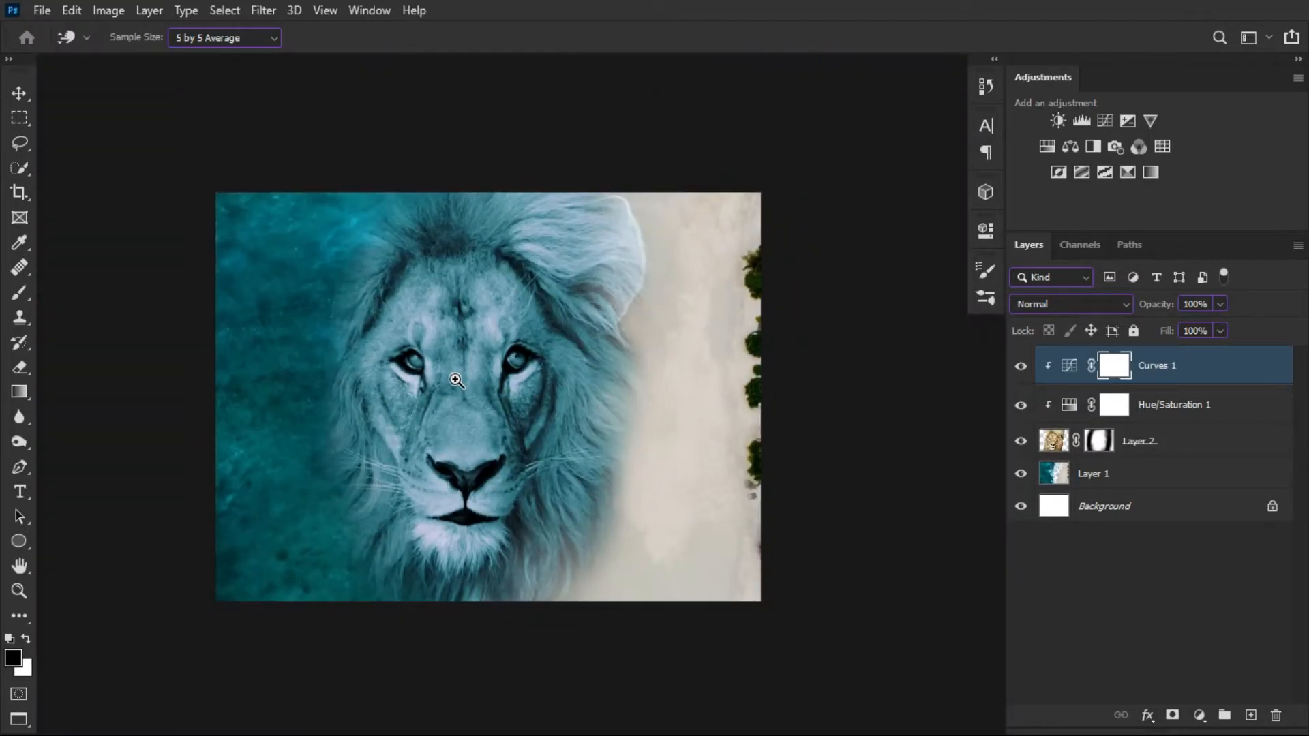
scroll(709, 281, down, 3)
scroll(702, 278, up, 4)
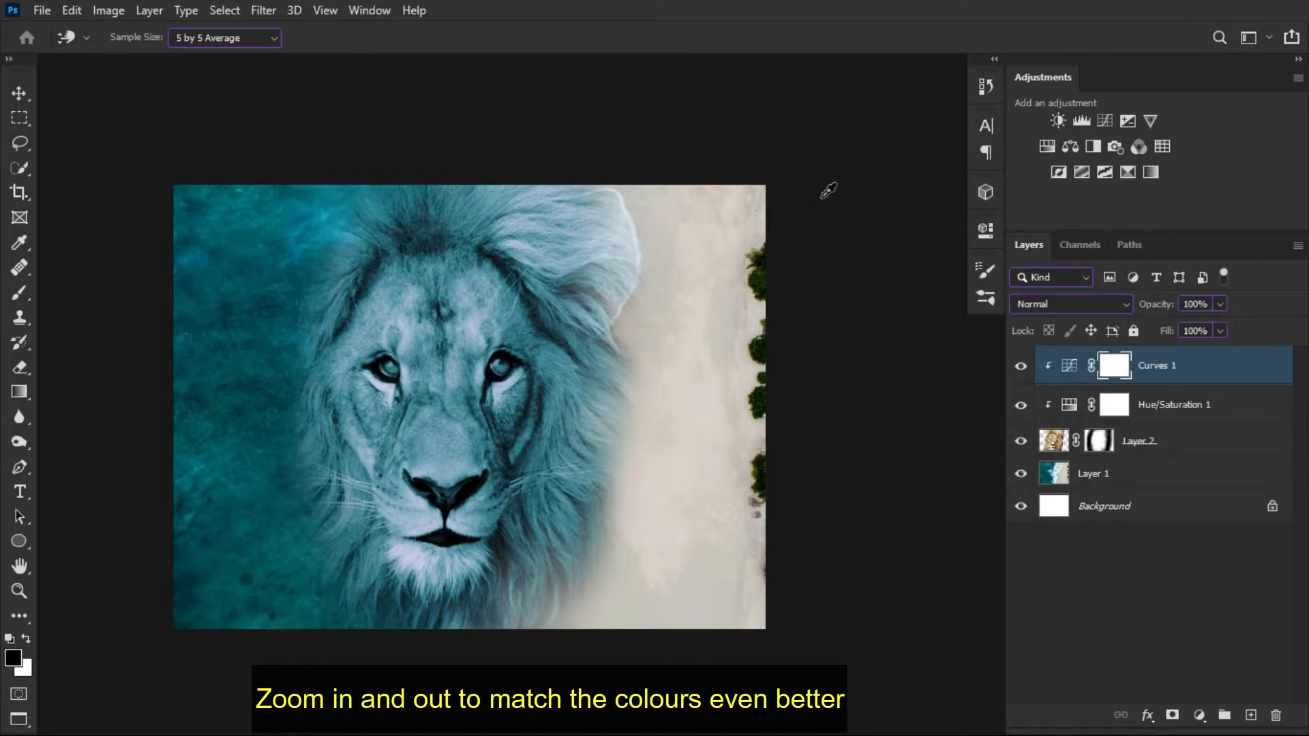
Add a colorized Hue/Saturation adjustment layer clipped to the lion, with hue 54 and saturation 12.
click(1047, 147)
key(b)
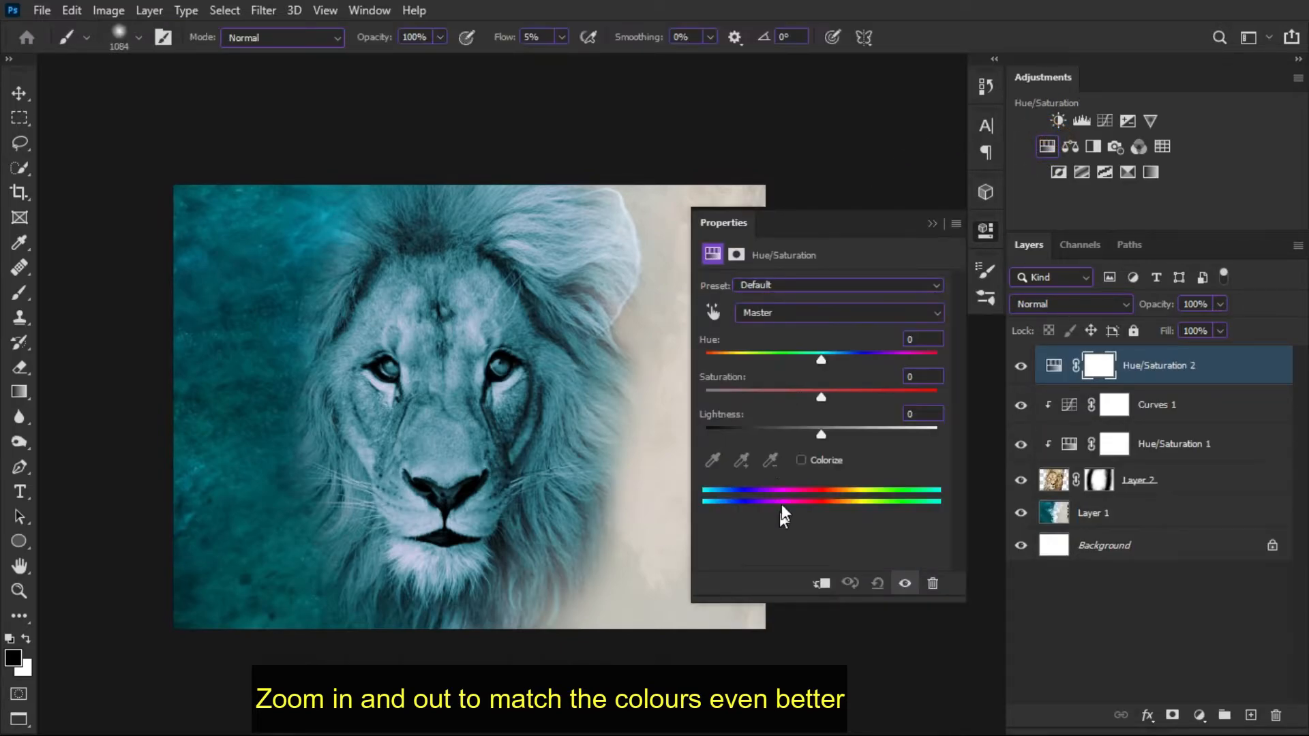
click(802, 460)
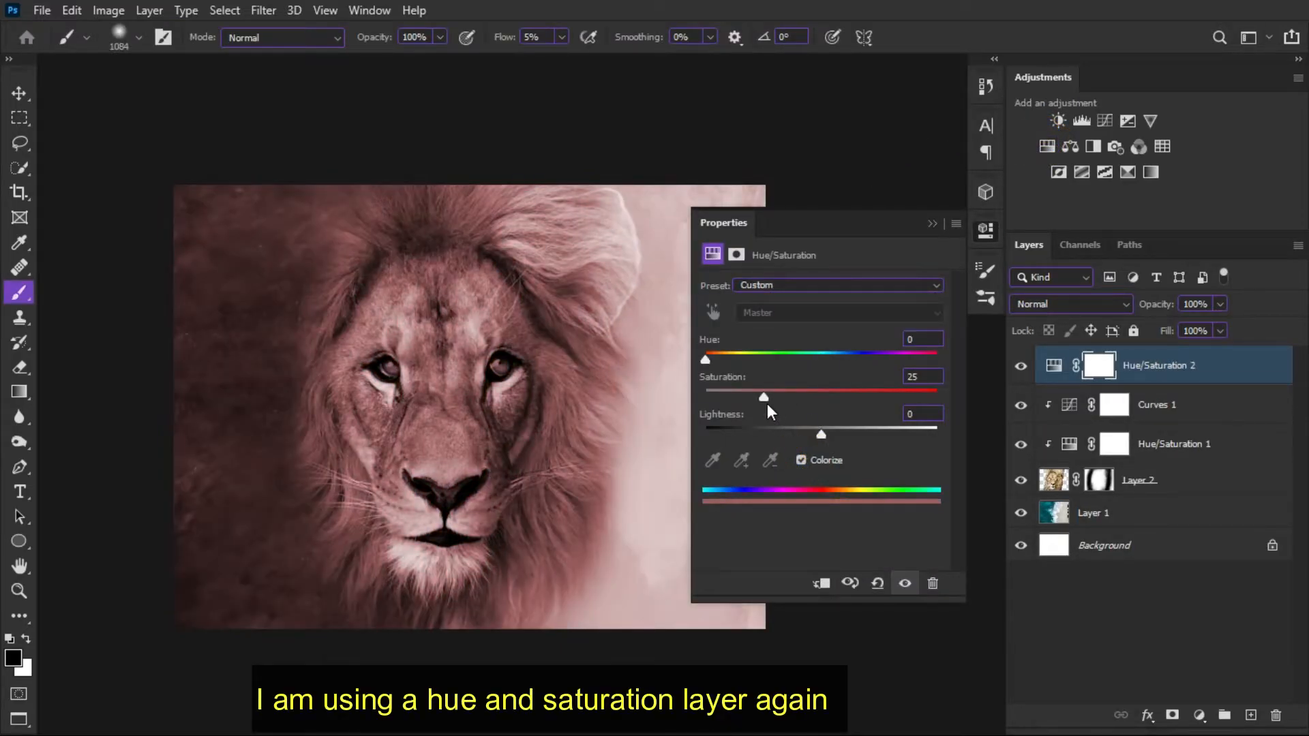
click(820, 581)
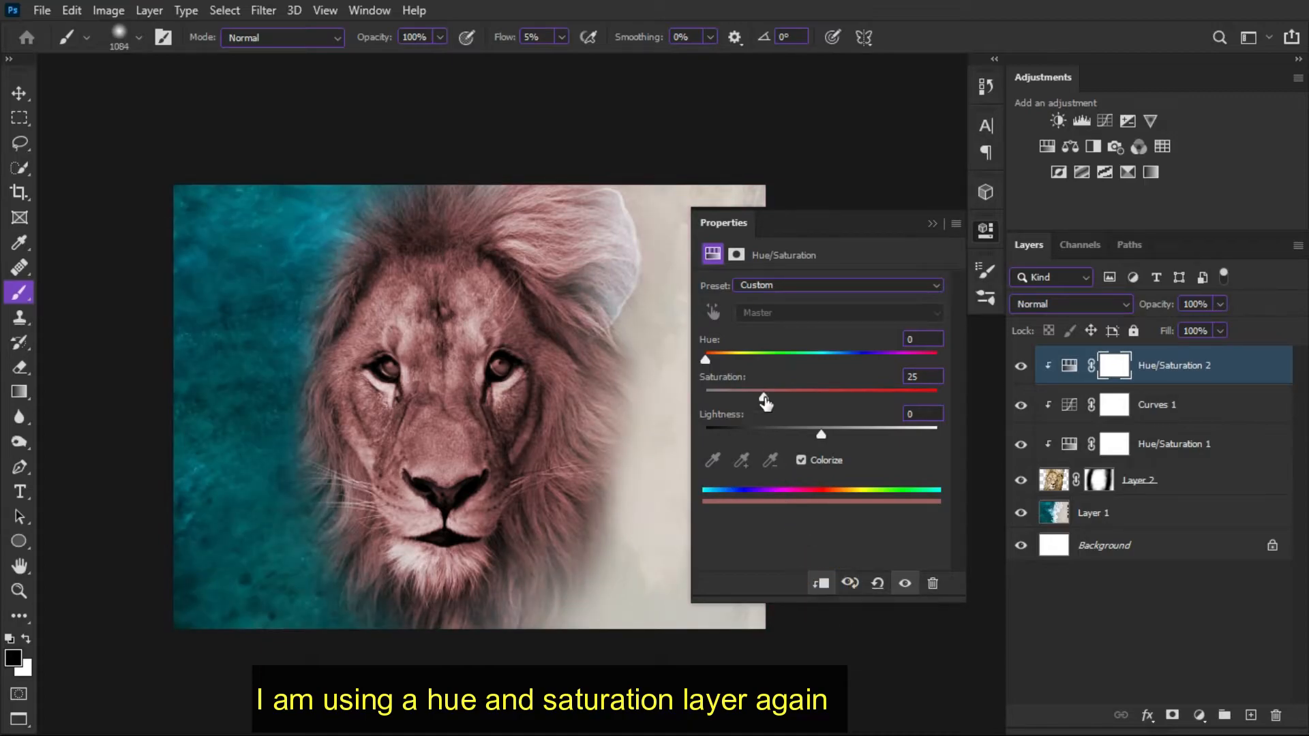
mouse_move(764, 398)
mouse_down()
mouse_move(738, 396)
mouse_move(725, 359)
mouse_move(791, 349)
mouse_move(726, 351)
mouse_move(718, 393)
mouse_move(739, 393)
mouse_up()
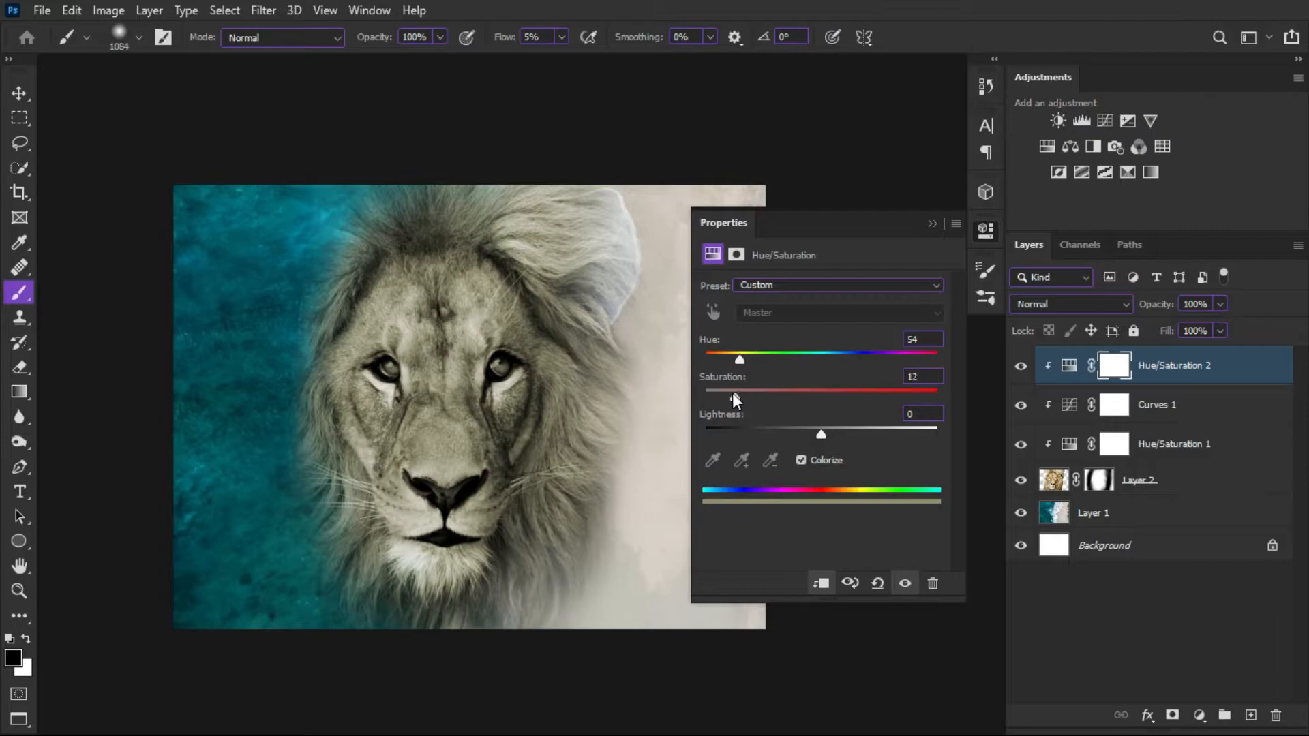
Invert the new Hue/Saturation layer's mask to black and set the brush flow to 13%.
click(937, 231)
key(ctrl+i)
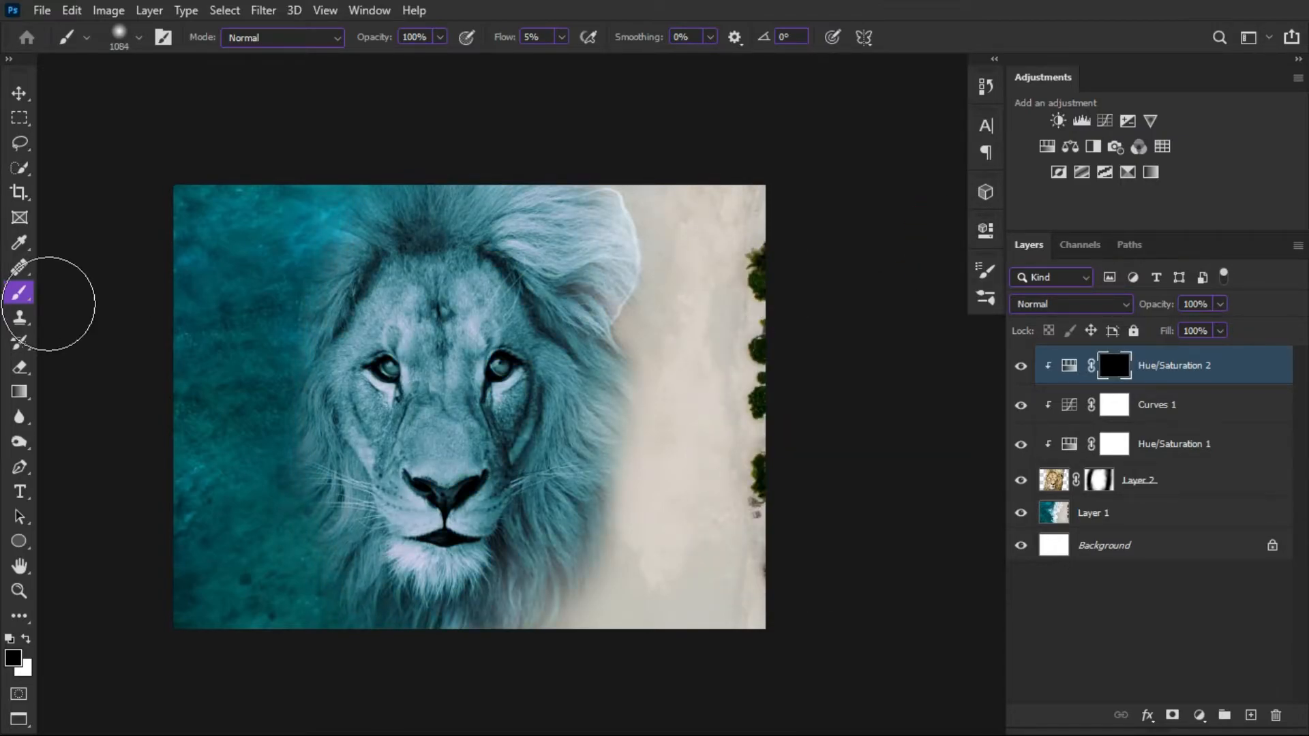
click(518, 36)
drag(508, 36, 513, 36)
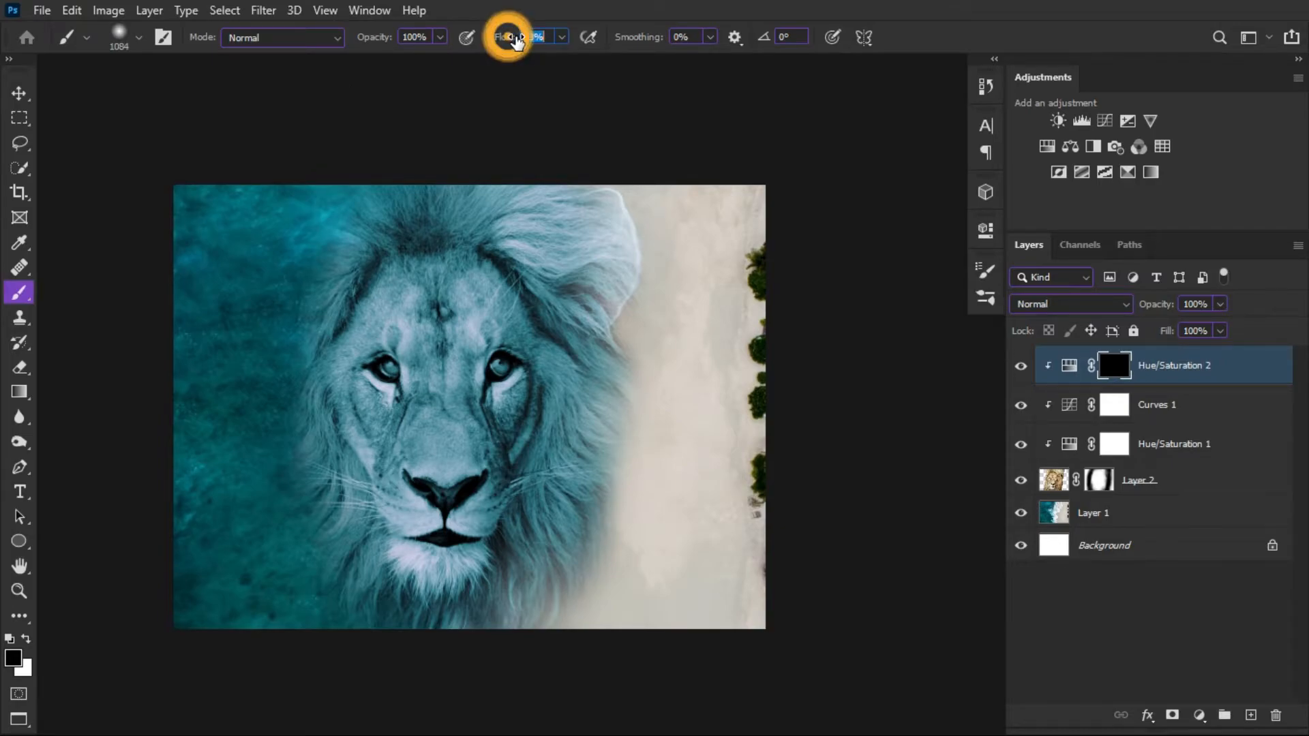
Paint white on the Hue/Saturation 2 mask over the outer mane on the beach side to reveal the sandy tone.
scroll(545, 480, up, 5)
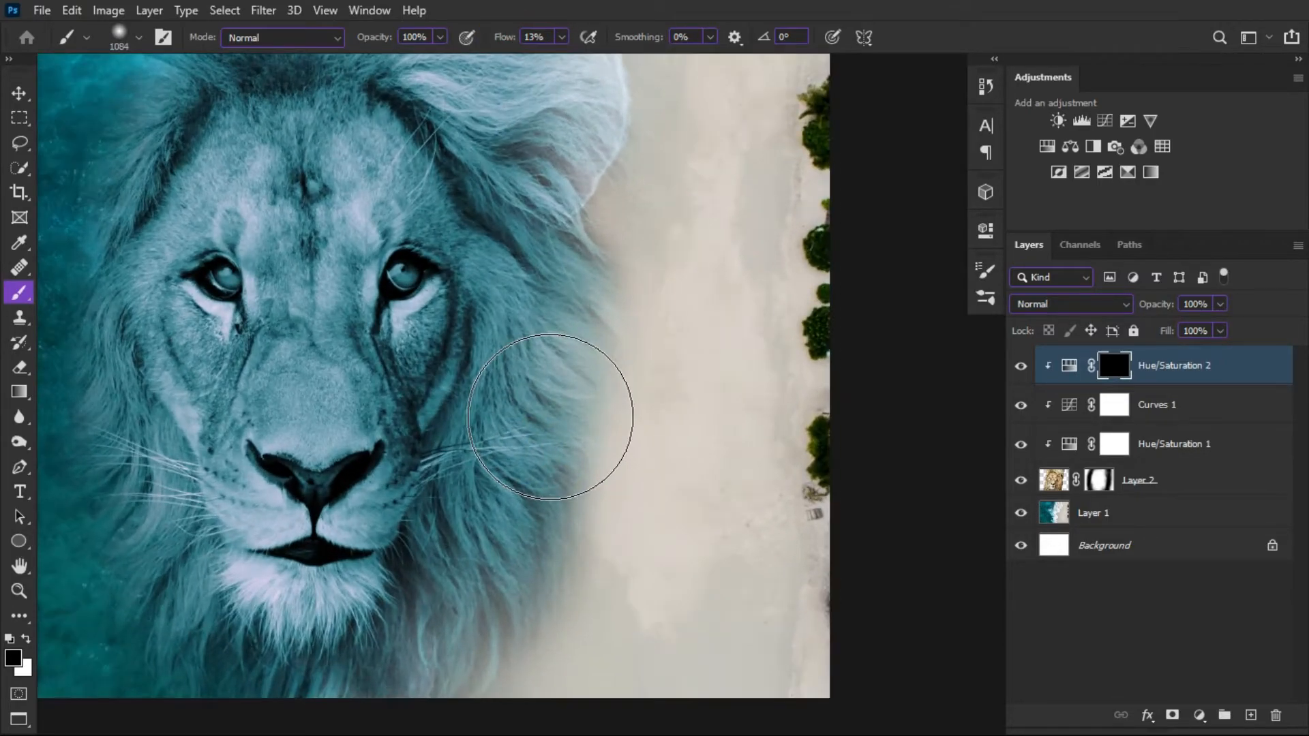
key(x)
key(space)
drag(609, 438, 595, 419)
click(599, 299)
mouse_move(599, 284)
mouse_down()
mouse_move(575, 207)
mouse_move(588, 284)
mouse_move(583, 200)
mouse_move(537, 369)
mouse_up()
drag(557, 299, 510, 424)
key(space)
mouse_move(512, 507)
mouse_down()
mouse_move(504, 415)
mouse_move(470, 401)
mouse_move(479, 394)
mouse_move(523, 461)
mouse_move(525, 438)
mouse_move(468, 570)
mouse_move(468, 468)
mouse_move(383, 616)
mouse_move(310, 628)
mouse_move(446, 486)
mouse_move(458, 420)
mouse_move(399, 416)
mouse_up()
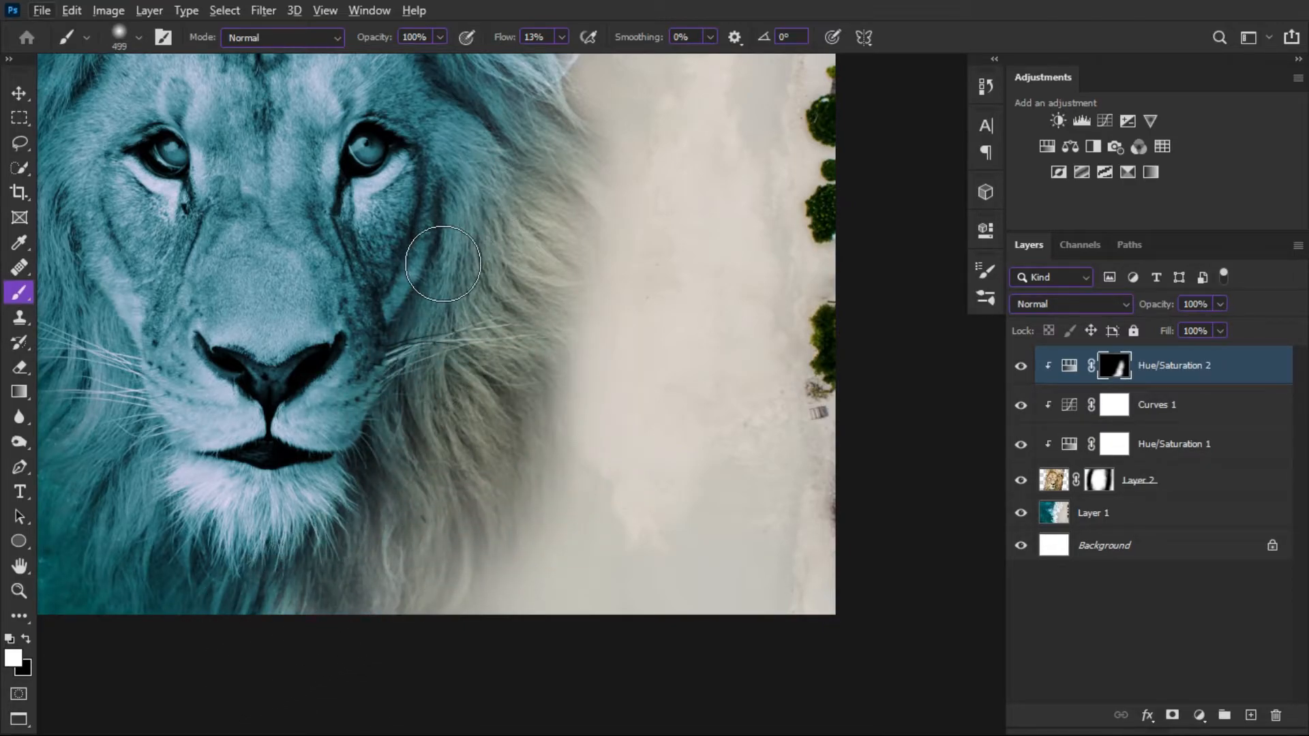
Extend the white mask painting inward along the beach-side cheek and down the lower mane.
scroll(448, 259, up, 2)
drag(488, 201, 454, 334)
mouse_move(490, 227)
mouse_down()
mouse_move(388, 418)
mouse_move(376, 488)
mouse_up()
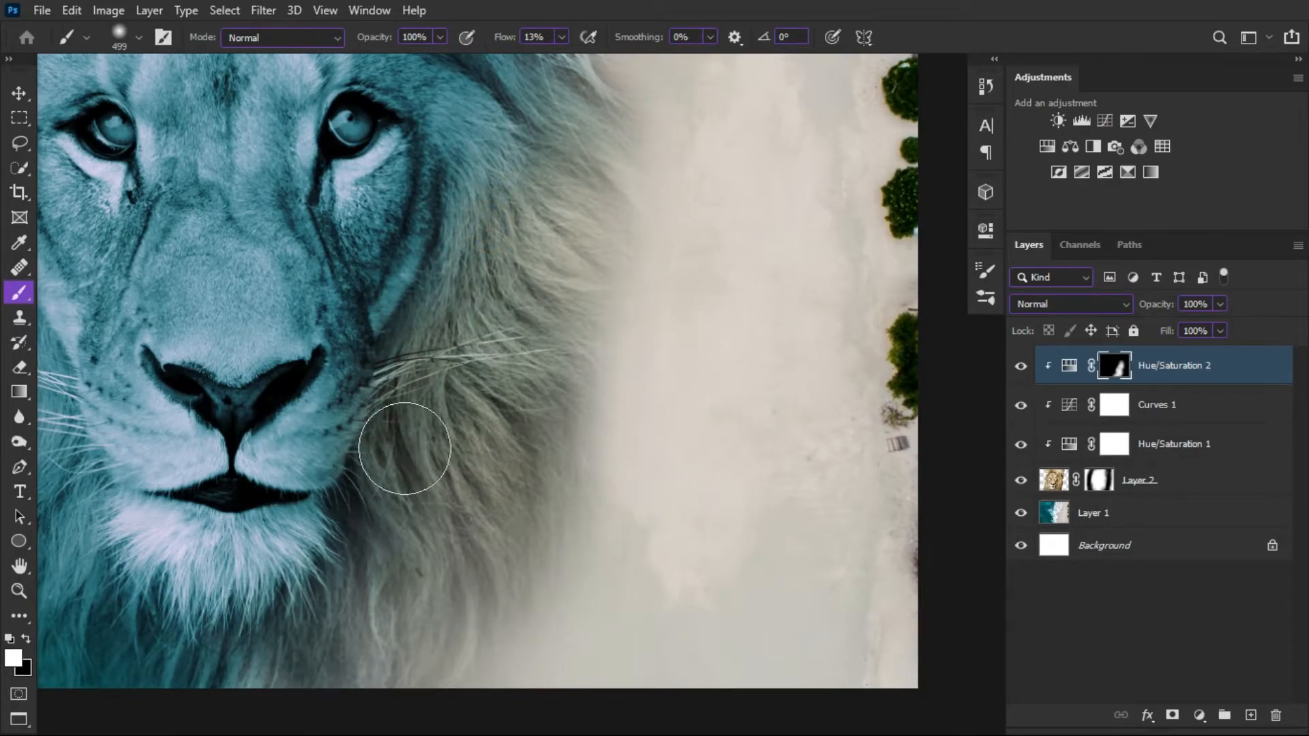
drag(447, 287, 433, 426)
mouse_move(461, 254)
mouse_down()
mouse_move(497, 251)
mouse_move(503, 283)
mouse_move(465, 218)
mouse_move(487, 299)
mouse_move(450, 452)
mouse_move(473, 452)
mouse_move(472, 481)
mouse_up()
mouse_move(532, 389)
mouse_down()
mouse_move(586, 247)
mouse_move(579, 199)
mouse_up()
mouse_move(582, 214)
mouse_down()
mouse_move(594, 262)
mouse_move(576, 428)
mouse_move(597, 394)
mouse_move(542, 462)
mouse_move(612, 392)
mouse_move(613, 351)
mouse_move(557, 484)
mouse_move(556, 407)
mouse_move(510, 219)
mouse_move(530, 254)
mouse_up()
Examine the transition between the teal face and the sandy mane at several zoom levels.
key(x)
scroll(491, 362, down, 2)
drag(374, 561, 473, 418)
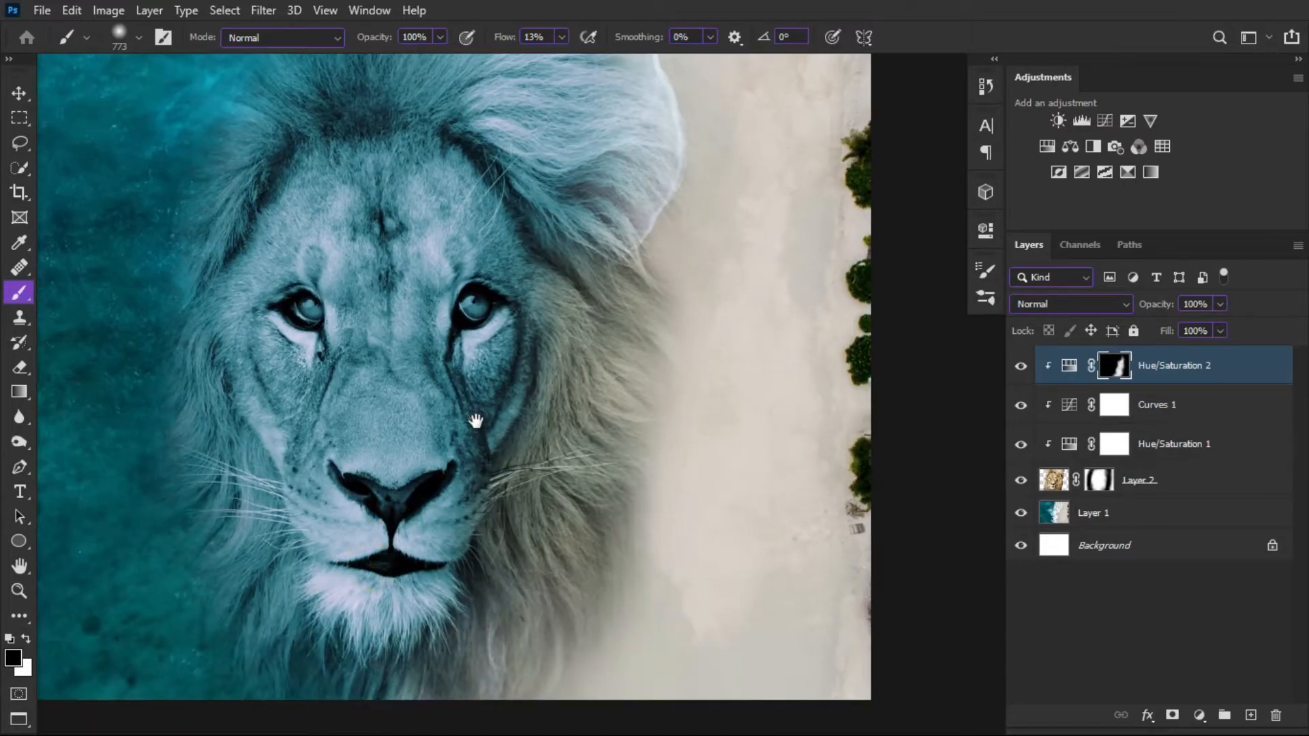
scroll(525, 367, down, 4)
scroll(526, 374, up, 4)
scroll(534, 518, down, 2)
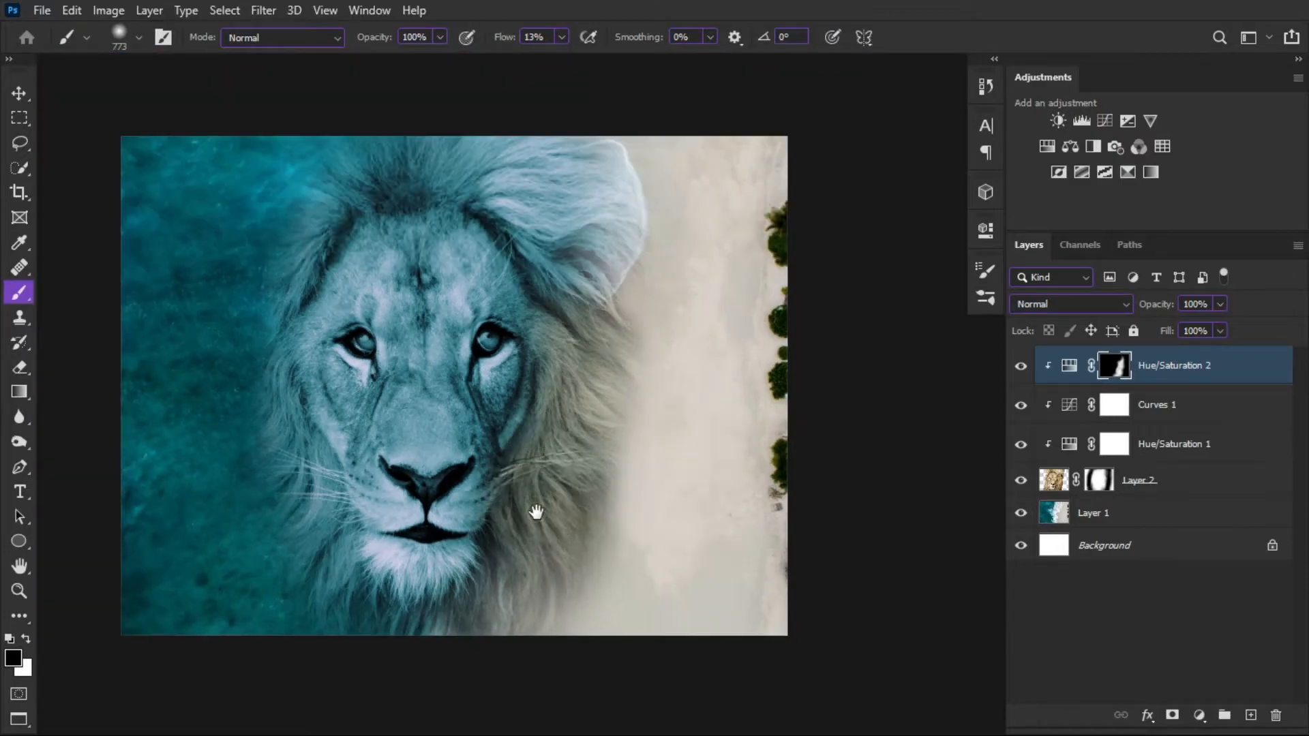
drag(534, 513, 514, 432)
scroll(516, 434, up, 2)
scroll(517, 435, up, 1)
Brush more white on the mask over the mane beside the chin and along its beach-side edge.
key(x)
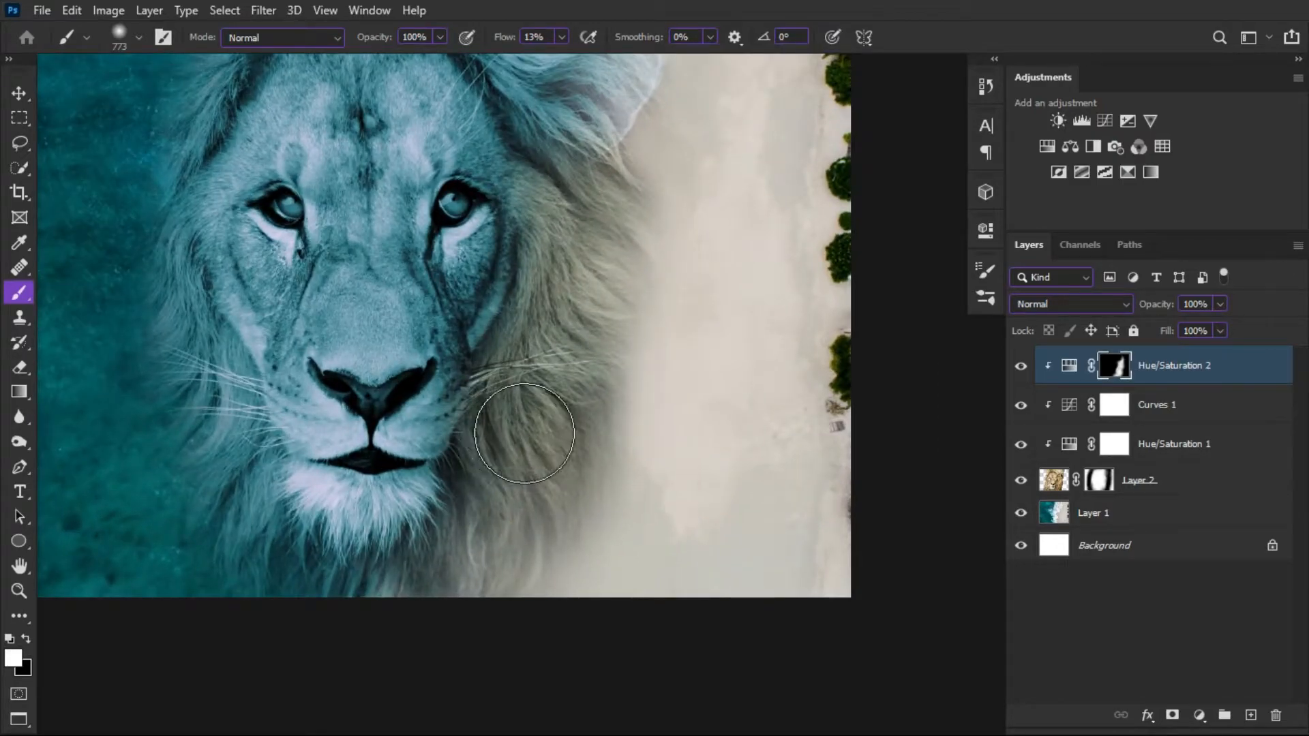
mouse_move(491, 538)
mouse_down()
mouse_move(497, 506)
mouse_move(455, 509)
mouse_move(507, 471)
mouse_up()
drag(599, 301, 633, 257)
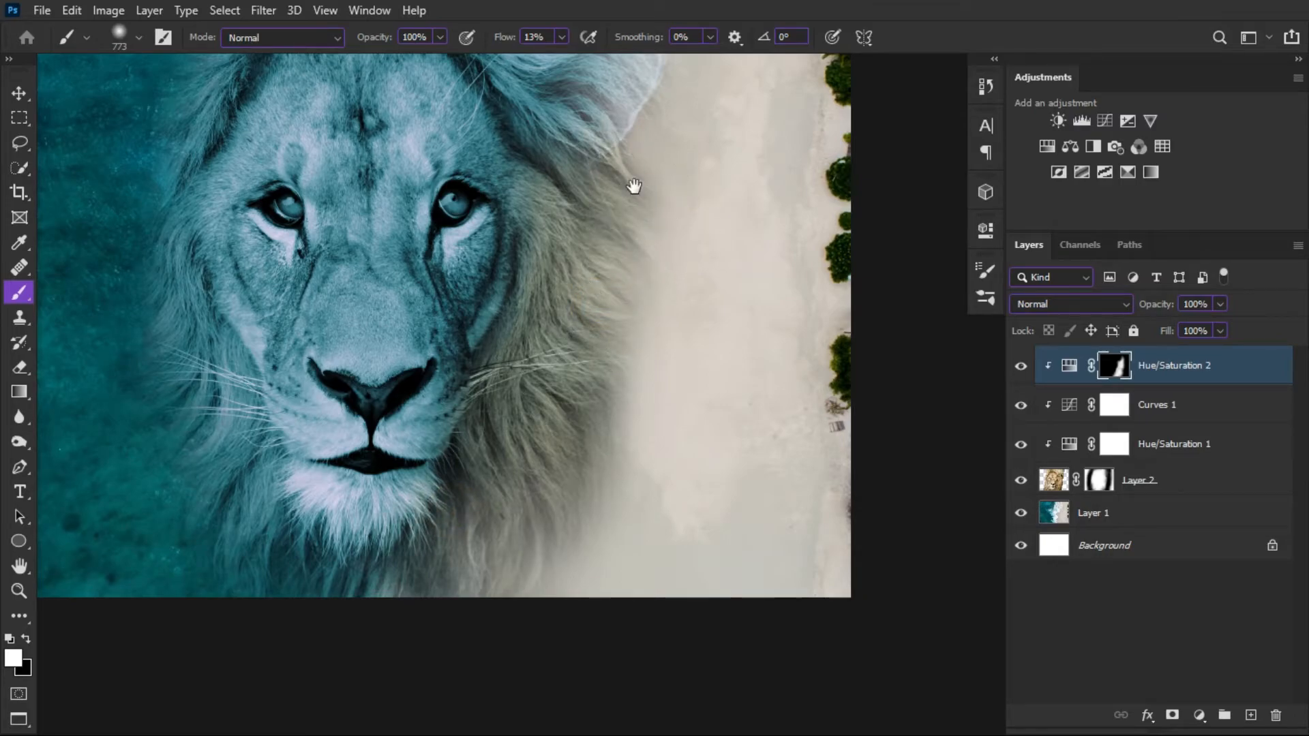
Paint white on the mask over the beach-side ear and upper mane to bring in the sandy tone.
drag(631, 184, 596, 383)
scroll(593, 386, up, 1)
mouse_move(604, 310)
mouse_down()
mouse_move(627, 271)
mouse_move(579, 257)
mouse_up()
mouse_move(626, 120)
mouse_down()
mouse_move(641, 111)
mouse_move(642, 156)
mouse_move(572, 103)
mouse_move(546, 206)
mouse_move(570, 268)
mouse_move(522, 270)
mouse_up()
key(space)
mouse_move(537, 418)
mouse_down()
mouse_move(365, 509)
mouse_move(453, 426)
mouse_move(607, 365)
mouse_move(568, 366)
mouse_move(611, 372)
mouse_move(590, 374)
mouse_up()
scroll(366, 509, down, 1)
key(ctrl+space)
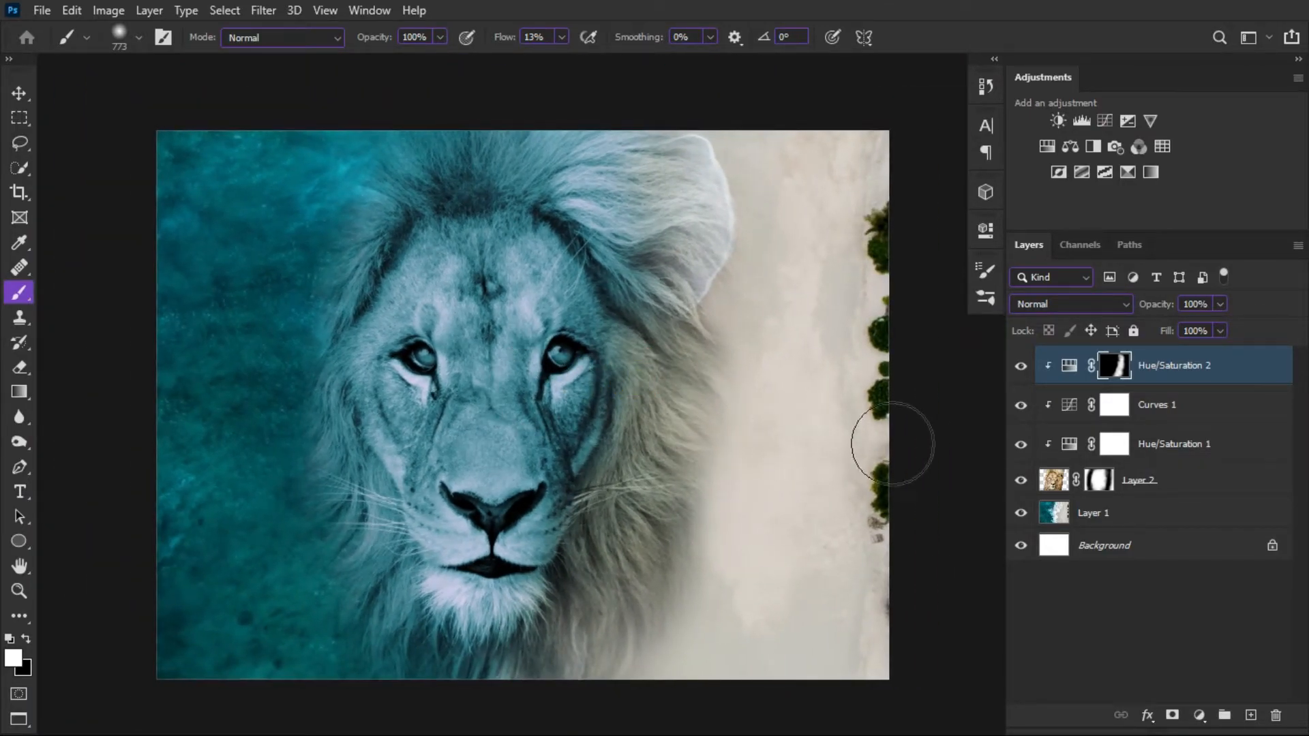
In Layer 2's Blend If settings, set This Layer's white limit to 229 and split the Underlying Layer's white limit to 236/255.
click(1180, 483)
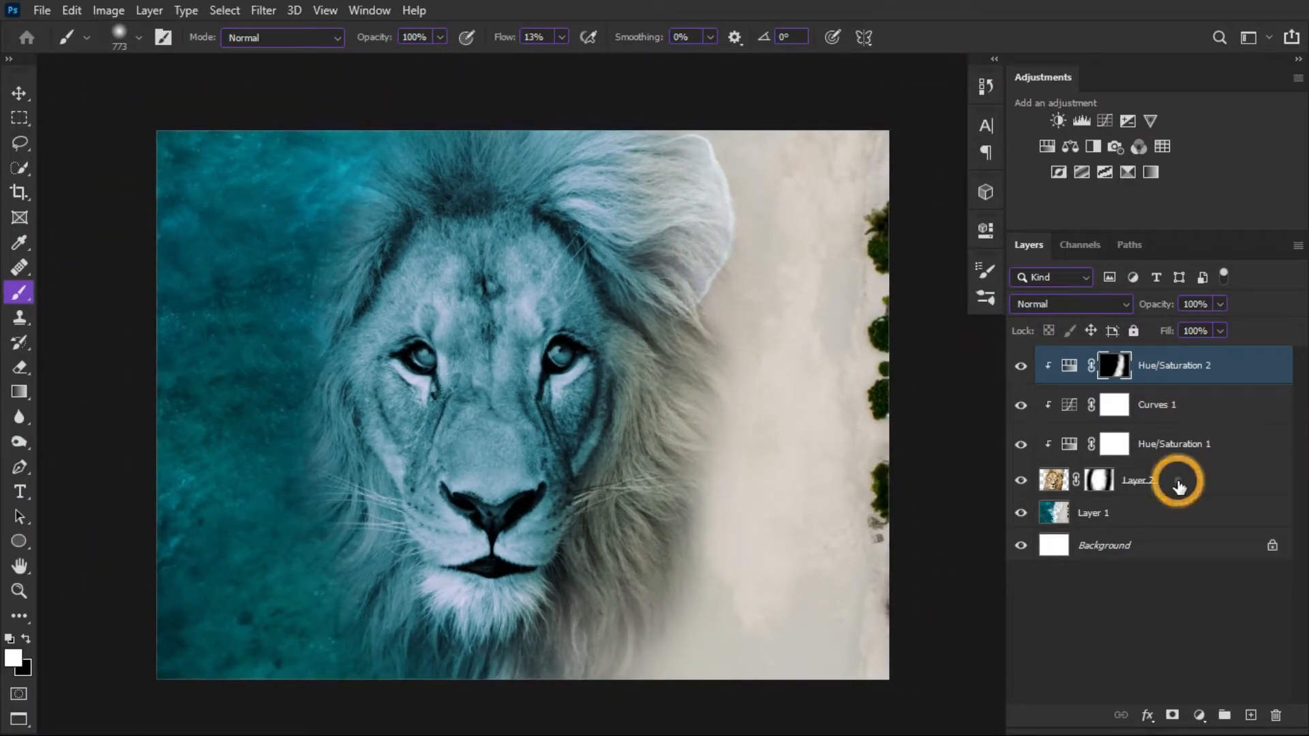
click(1237, 485)
double_click(1237, 485)
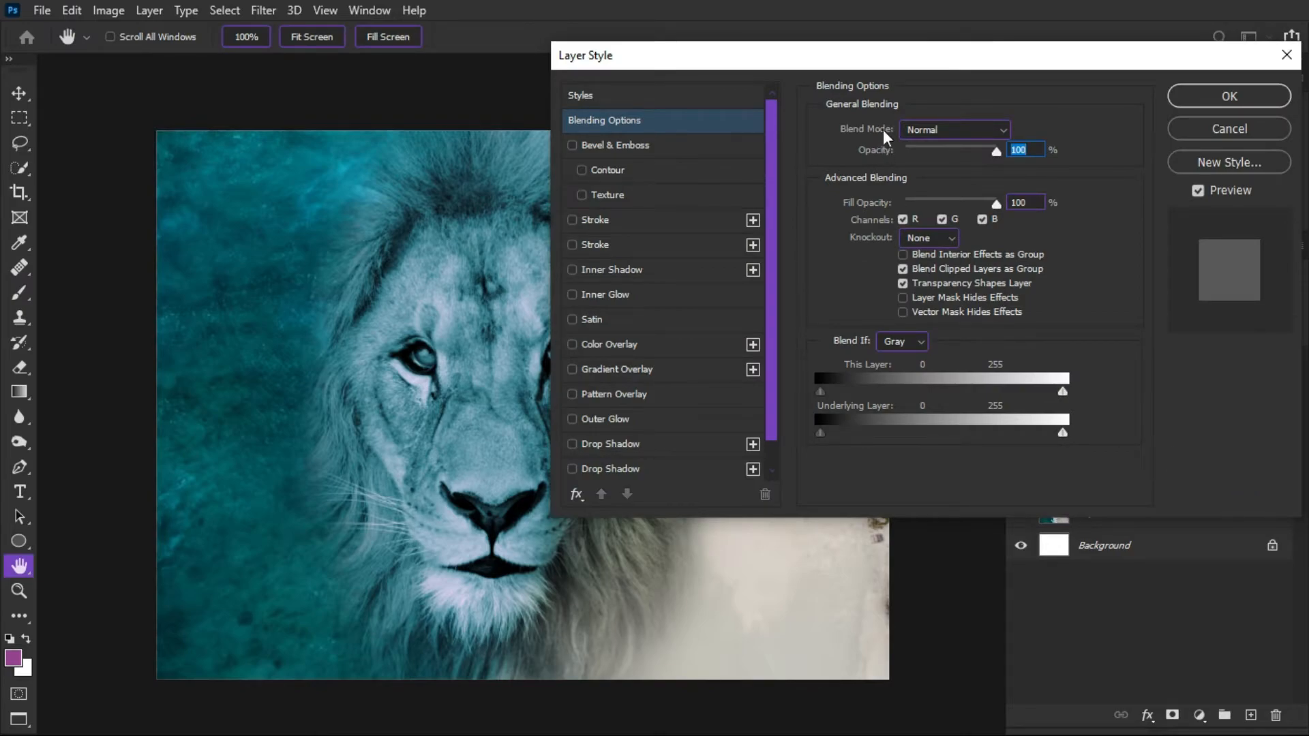
drag(882, 56, 995, 55)
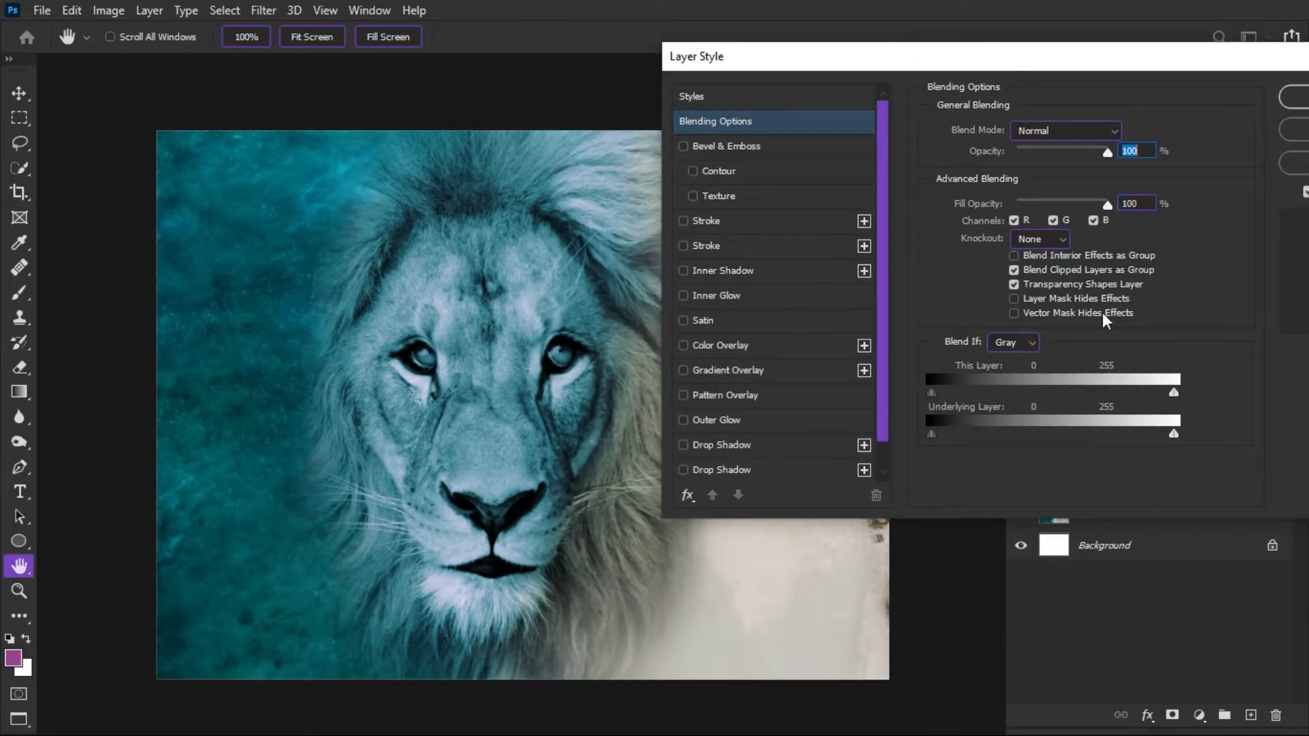
drag(568, 396, 563, 396)
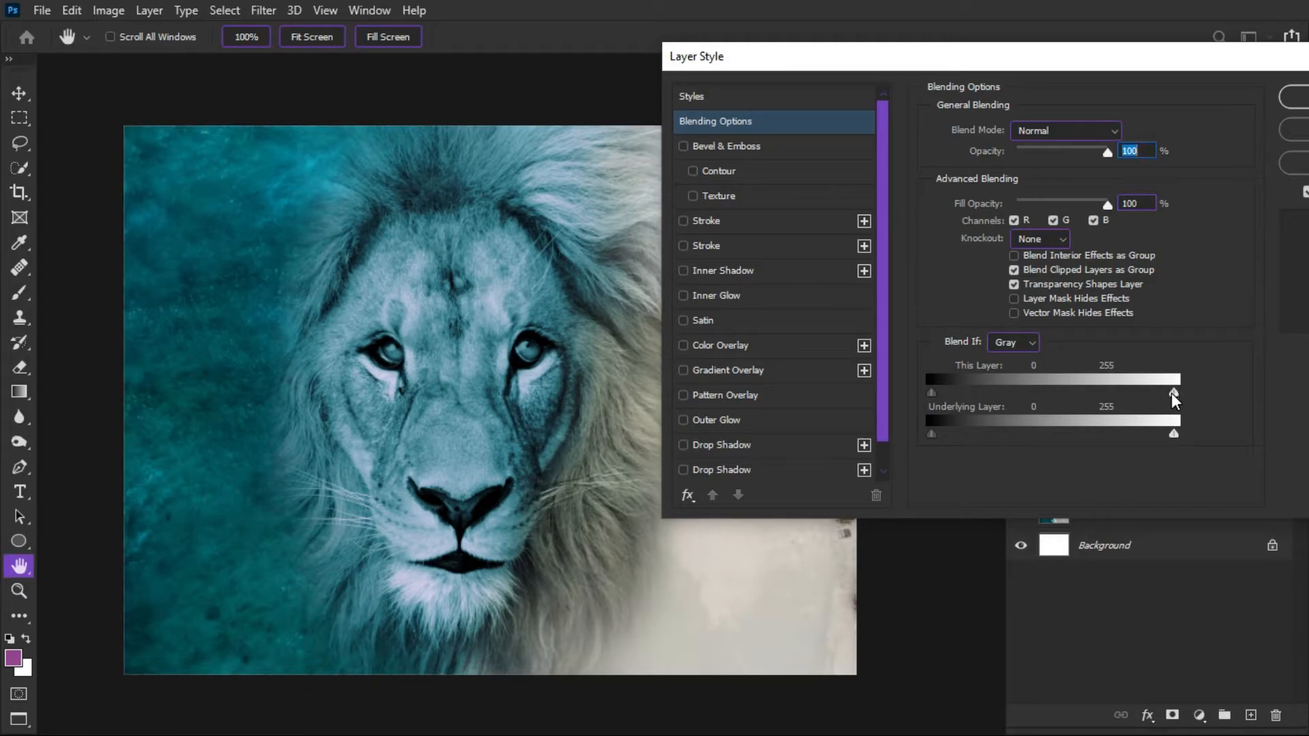
drag(1172, 393, 1157, 438)
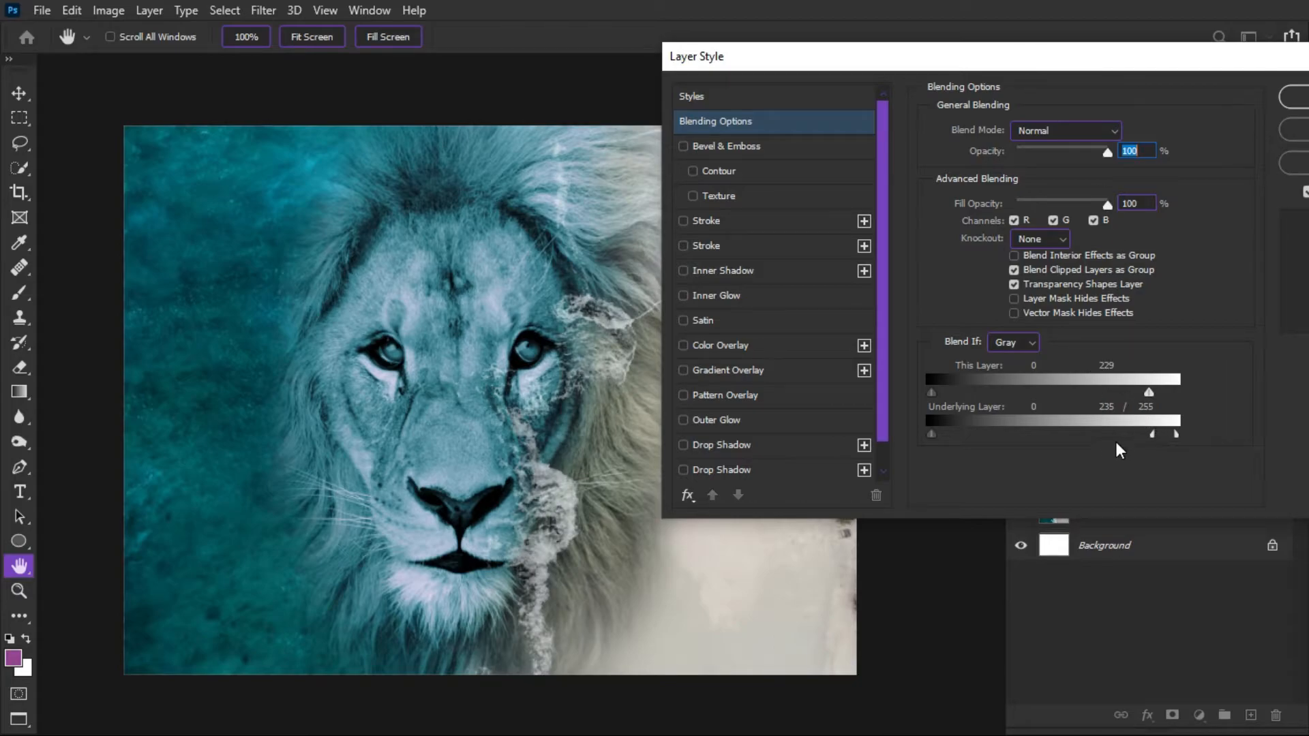
drag(1152, 435, 1159, 433)
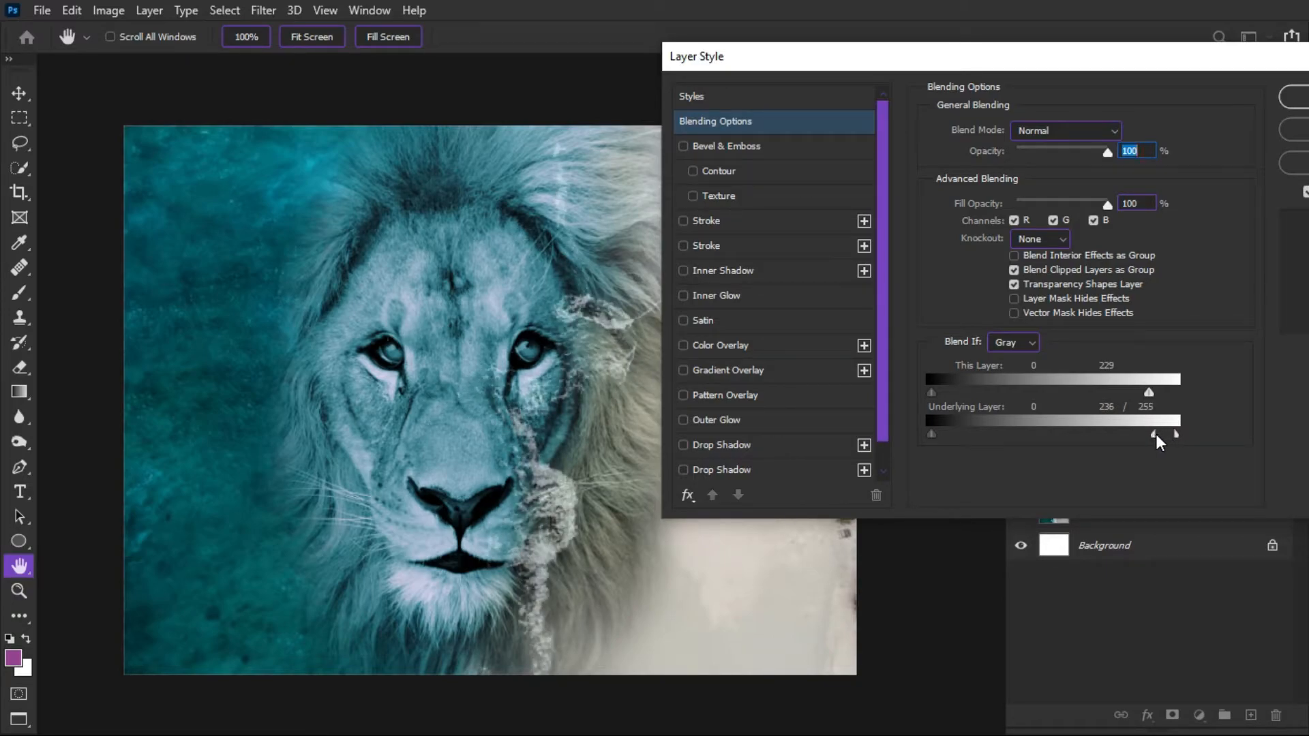
click(1288, 96)
key(b)
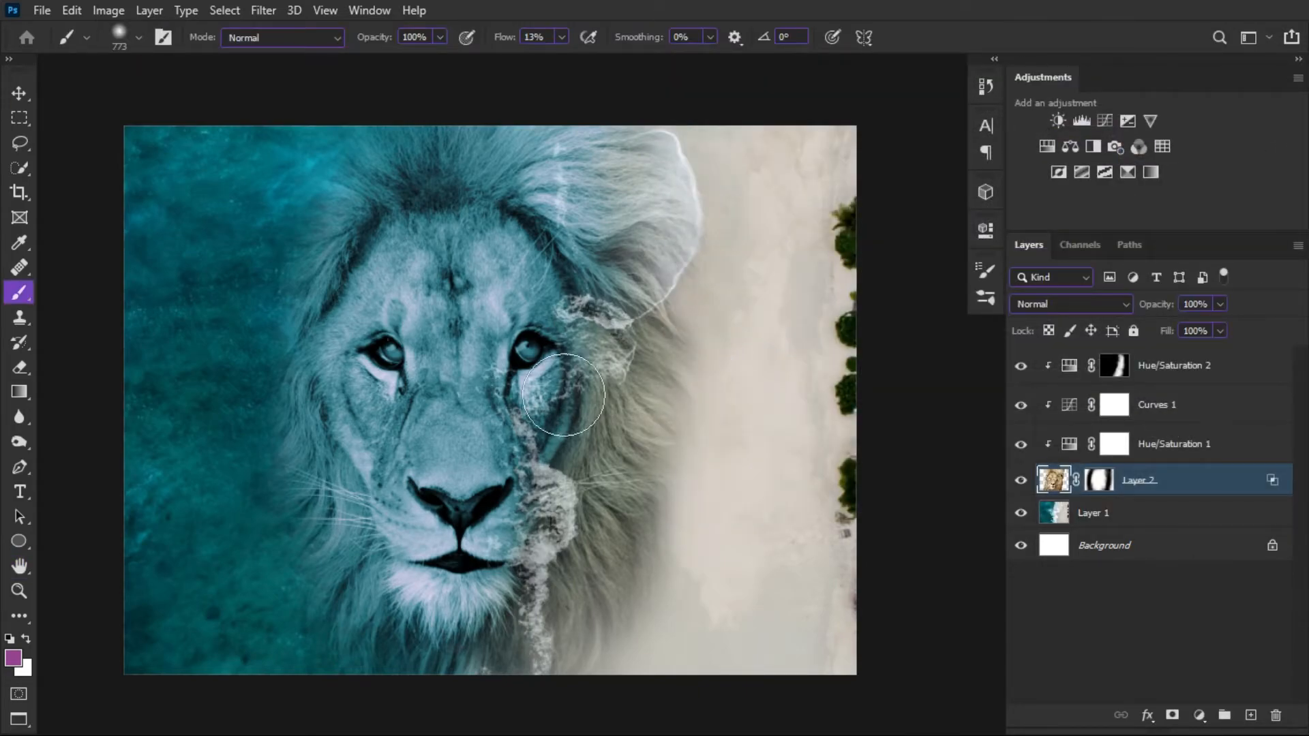
Free Transform the lion layer, nudging it upward and toward the beach to about X 2699.87 px against the foam.
drag(550, 400, 604, 400)
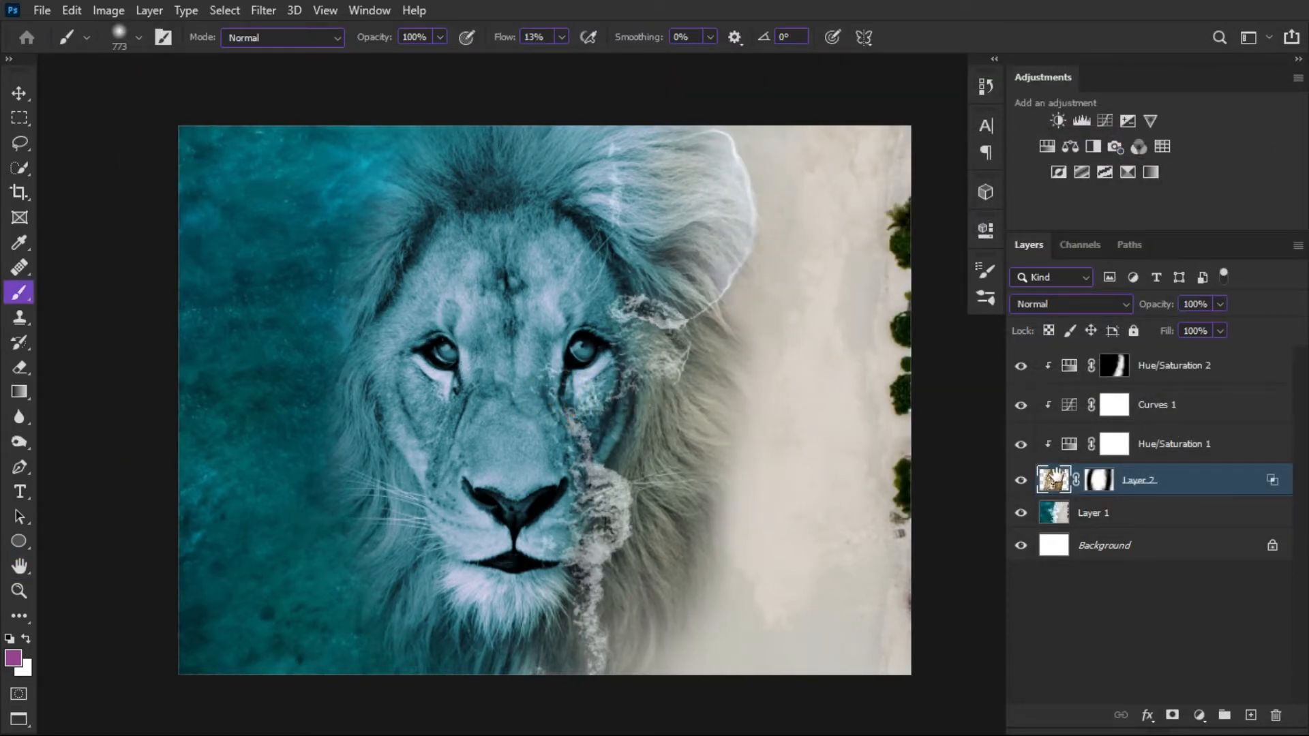
key(ctrl+t)
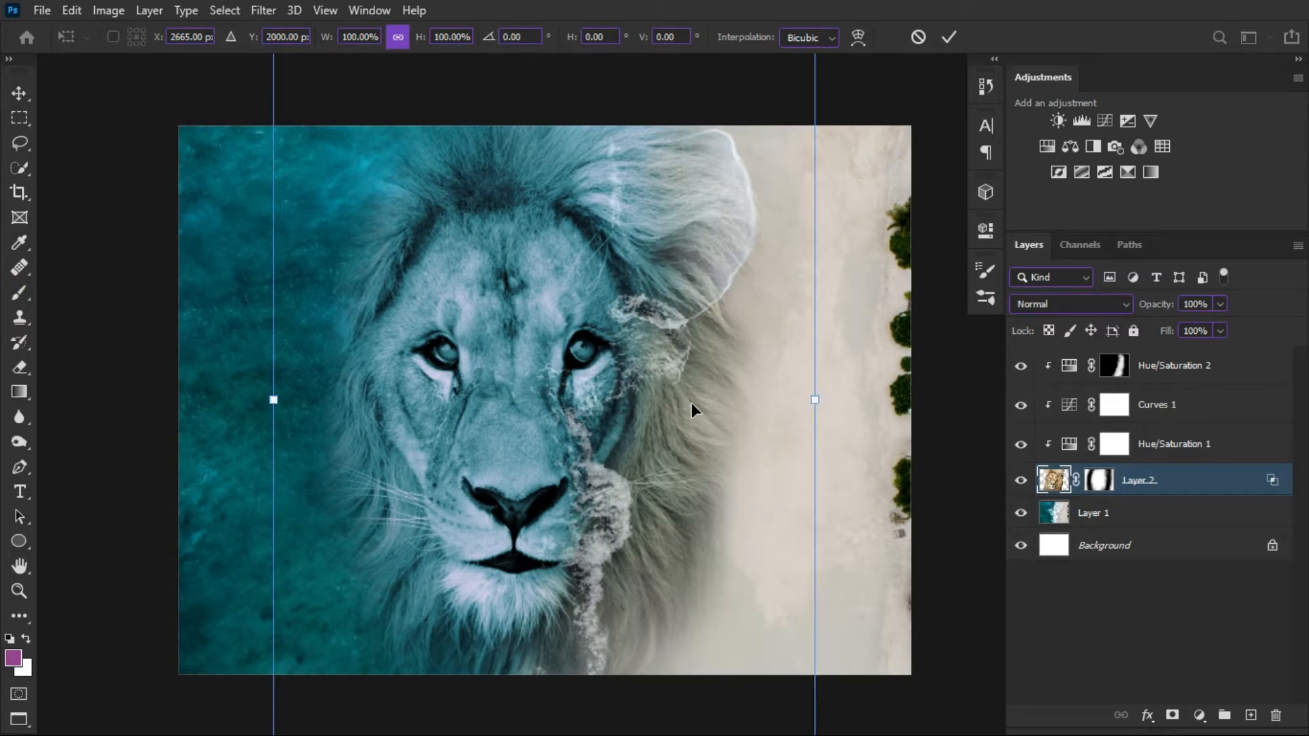
key(Right)
key(Right)
key(Right)
key(Right)
key(Right)
key(Right)
key(Right)
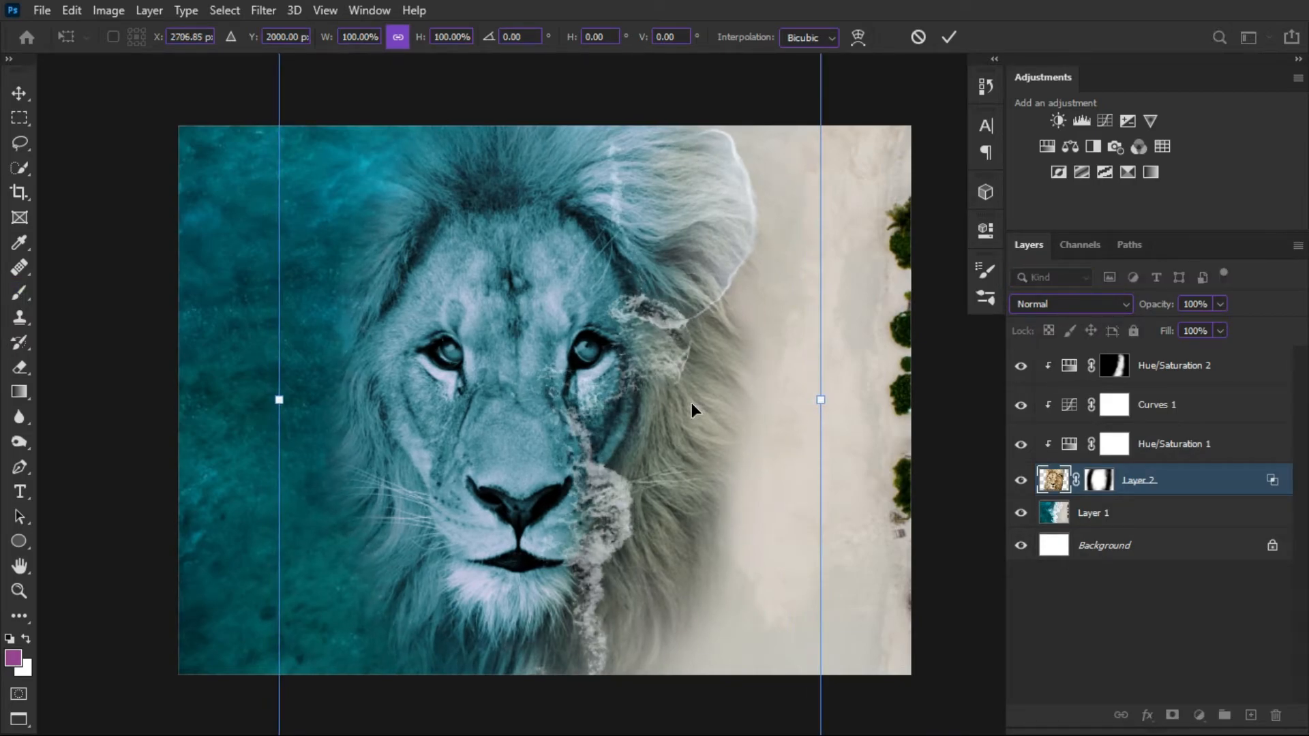
key(Right)
key(Right)
key(Up)
key(Up)
key(Up)
key(Up)
key(Up)
key(Up)
key(Right)
key(Right)
key(Right)
key(Right)
key(Right)
key(Up)
key(Up)
key(Up)
key(Up)
key(Right)
key(Right)
key(Right)
key(Right)
key(Up)
key(Left)
key(Left)
key(Left)
key(Left)
key(Left)
key(Left)
key(Left)
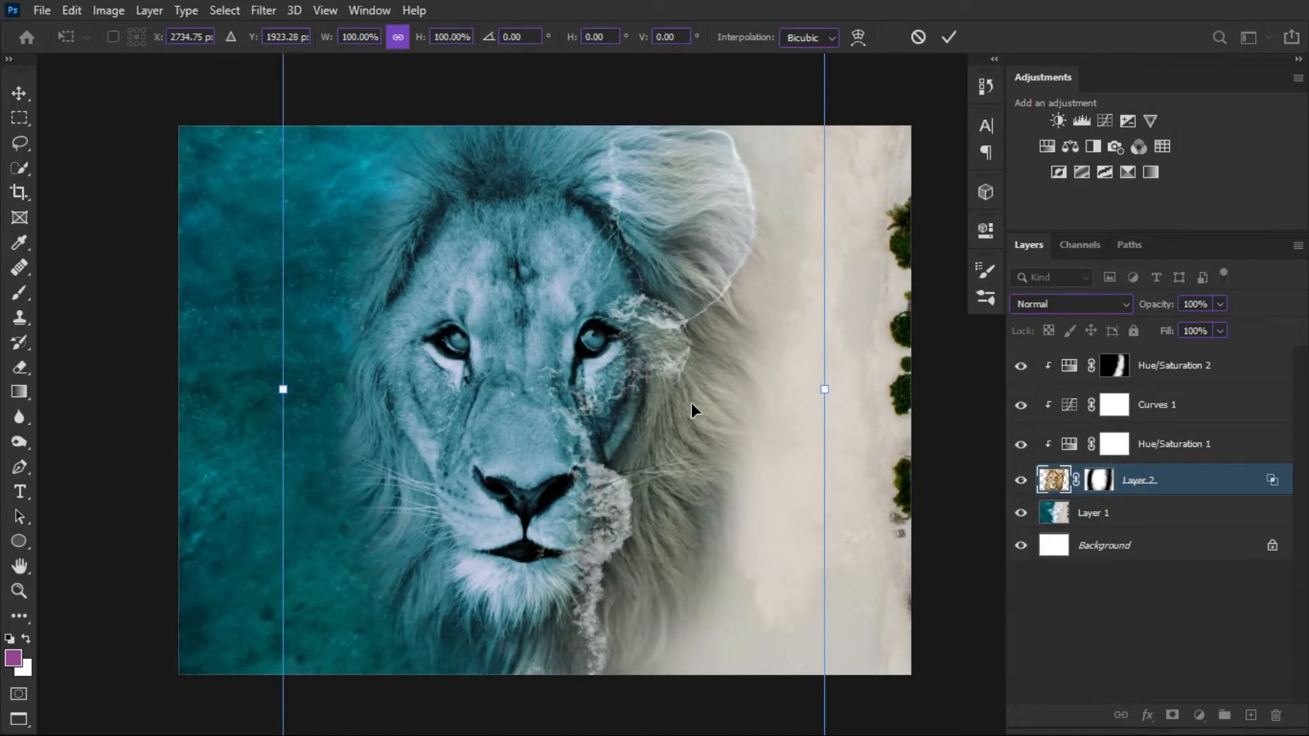
key(Left)
key(Left)
key(Left)
key(Up)
key(Left)
key(Left)
key(Return)
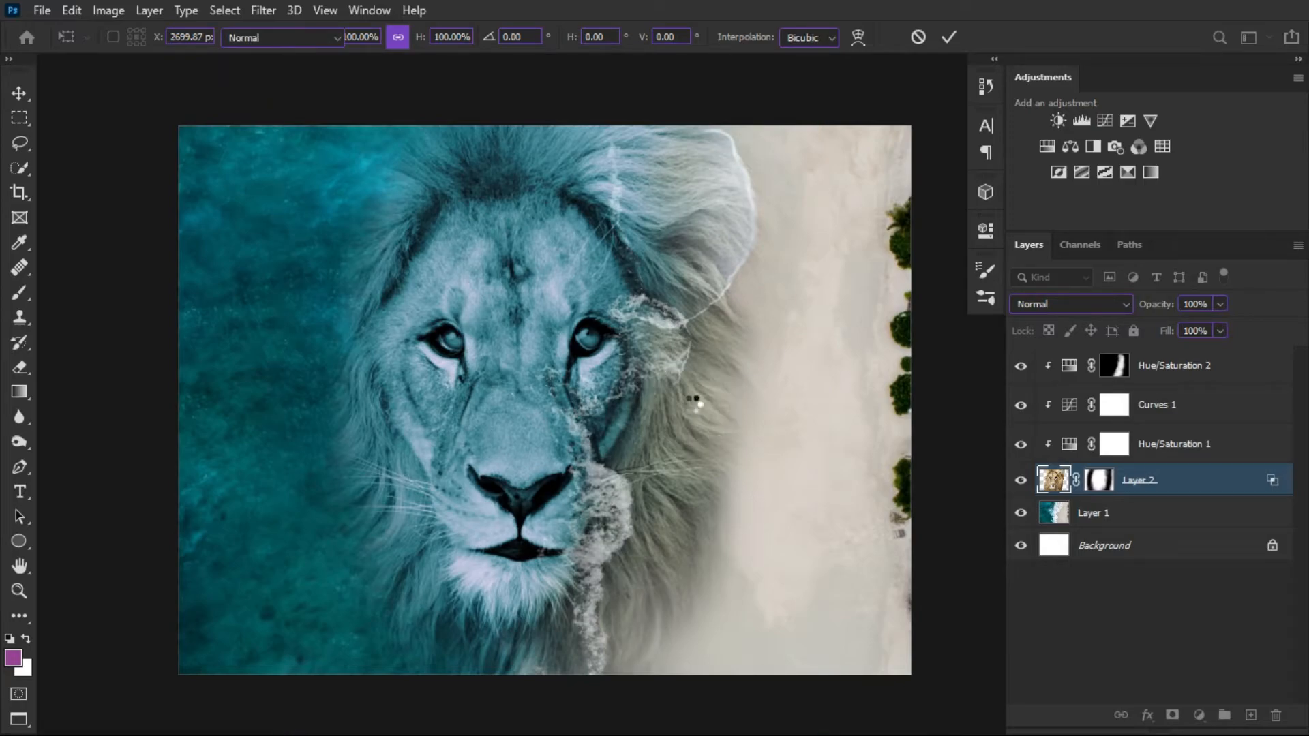
Paint white with a larger brush on the Hue/Saturation 2 mask around the beach-side ear and the foam below it.
drag(698, 388, 623, 386)
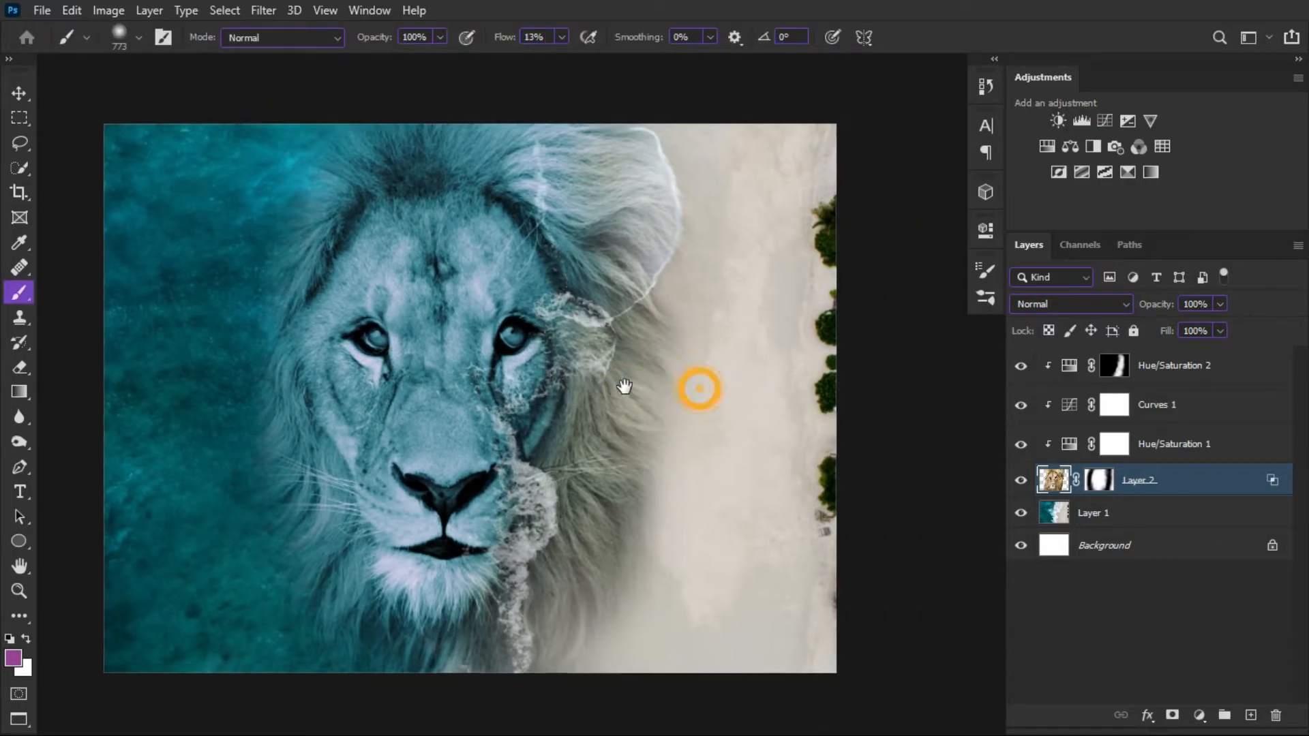
scroll(554, 410, up, 5)
scroll(504, 442, down, 4)
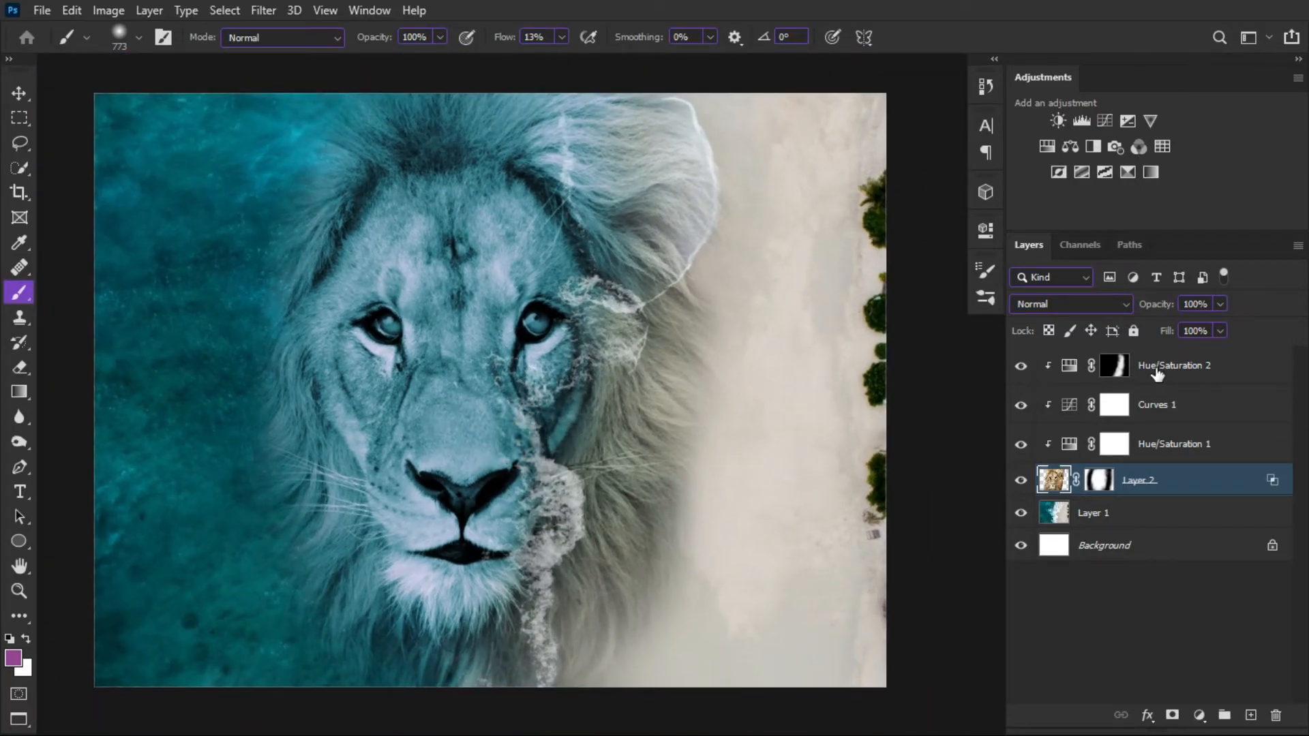
click(1157, 366)
key(d)
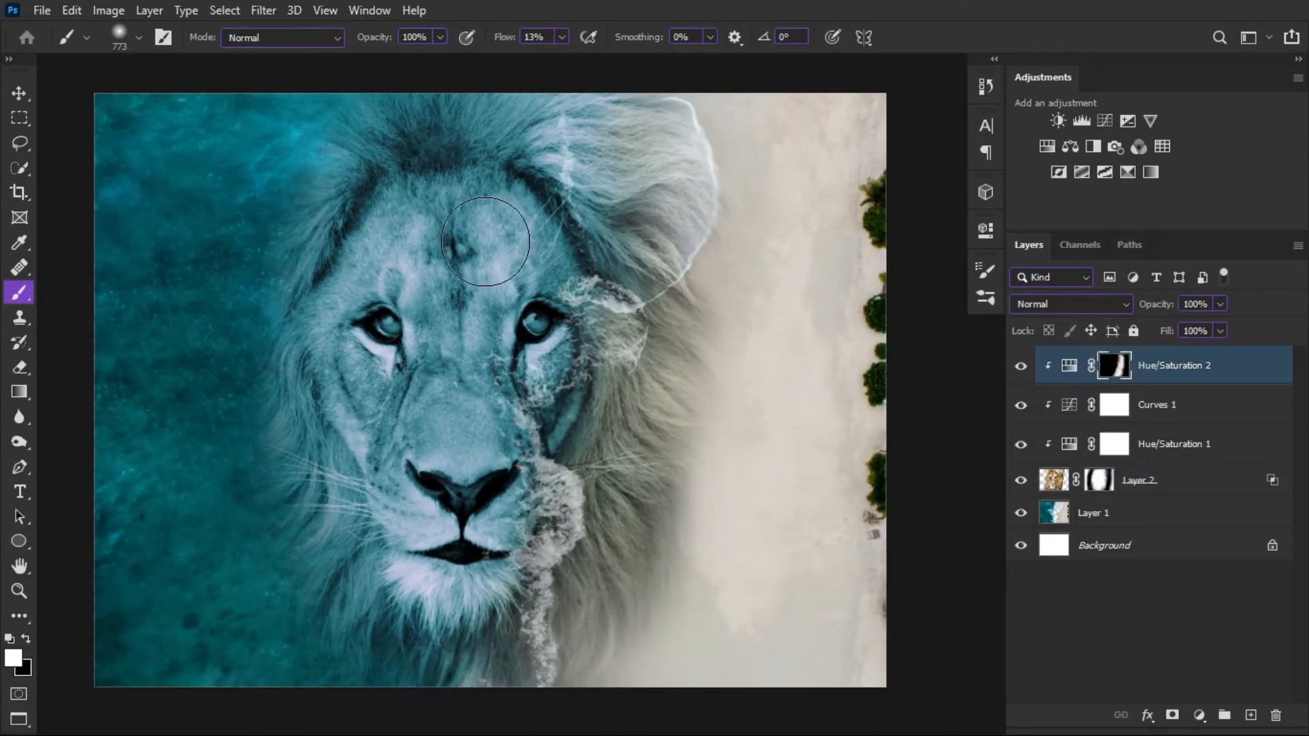
drag(651, 250, 667, 251)
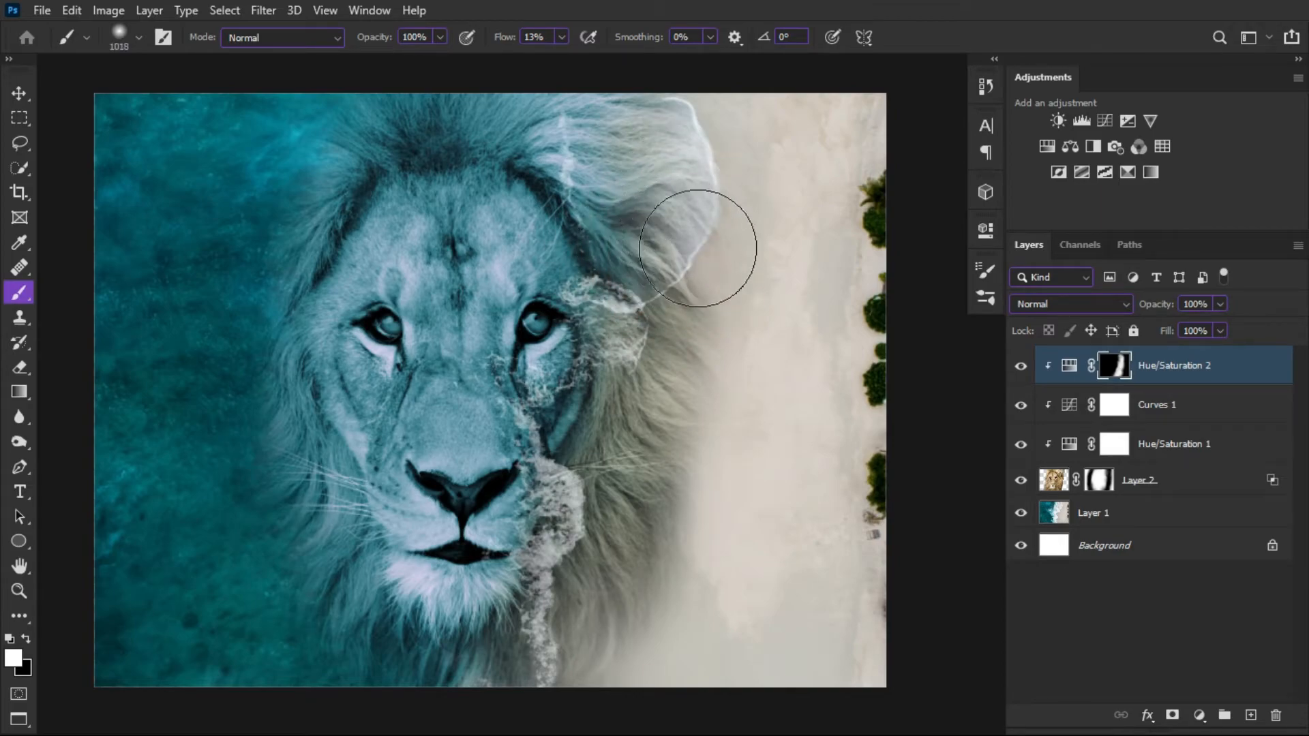
drag(578, 463, 611, 380)
scroll(608, 312, up, 1)
drag(637, 311, 605, 298)
mouse_move(627, 281)
mouse_down()
mouse_move(611, 354)
mouse_move(619, 293)
mouse_up()
Refine the Hue/Saturation 2 mask along the foam line over the beach-side cheek, muzzle and chin.
mouse_move(620, 363)
mouse_down()
mouse_move(584, 508)
mouse_move(519, 472)
mouse_up()
drag(564, 415, 503, 288)
drag(552, 355, 578, 513)
drag(538, 553, 485, 599)
scroll(535, 624, down, 1)
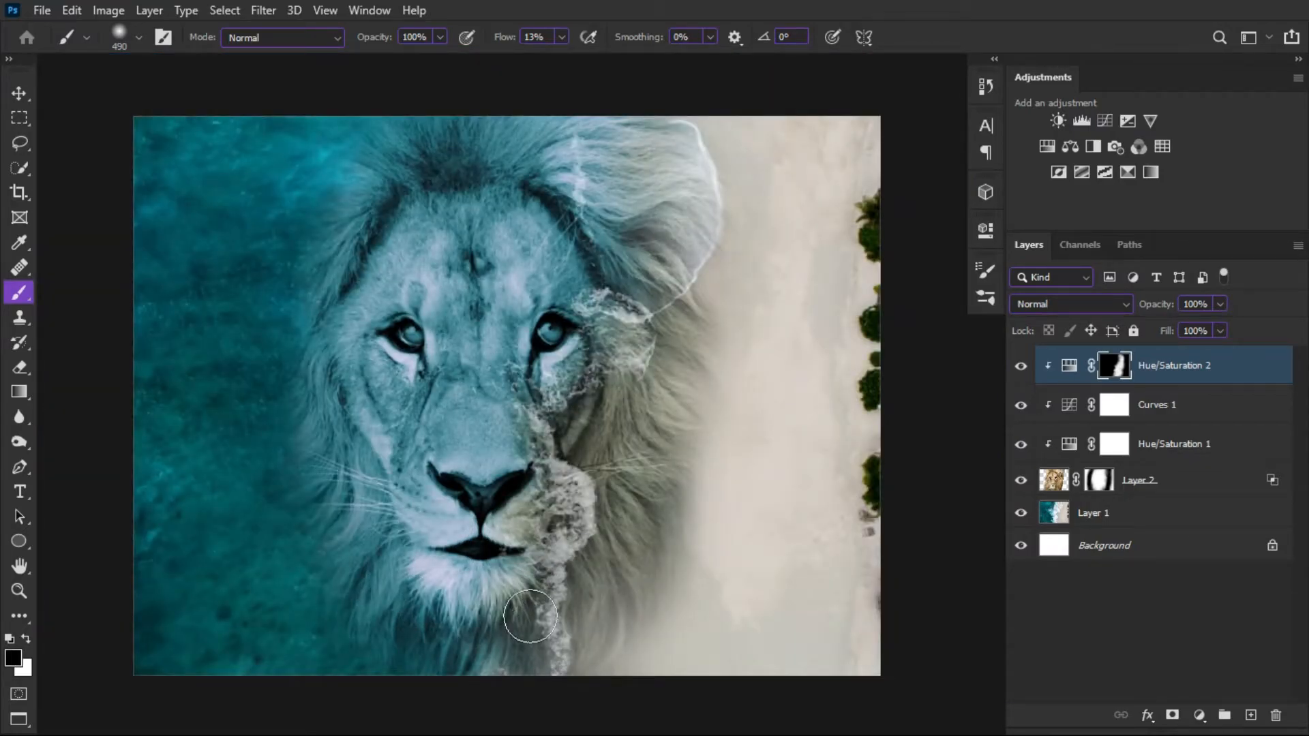
Paint black with a large brush on the Hue/Saturation 2 mask over the muzzle, nose bridge and beach-side forehead.
scroll(482, 567, up, 1)
drag(469, 526, 546, 511)
drag(477, 467, 470, 519)
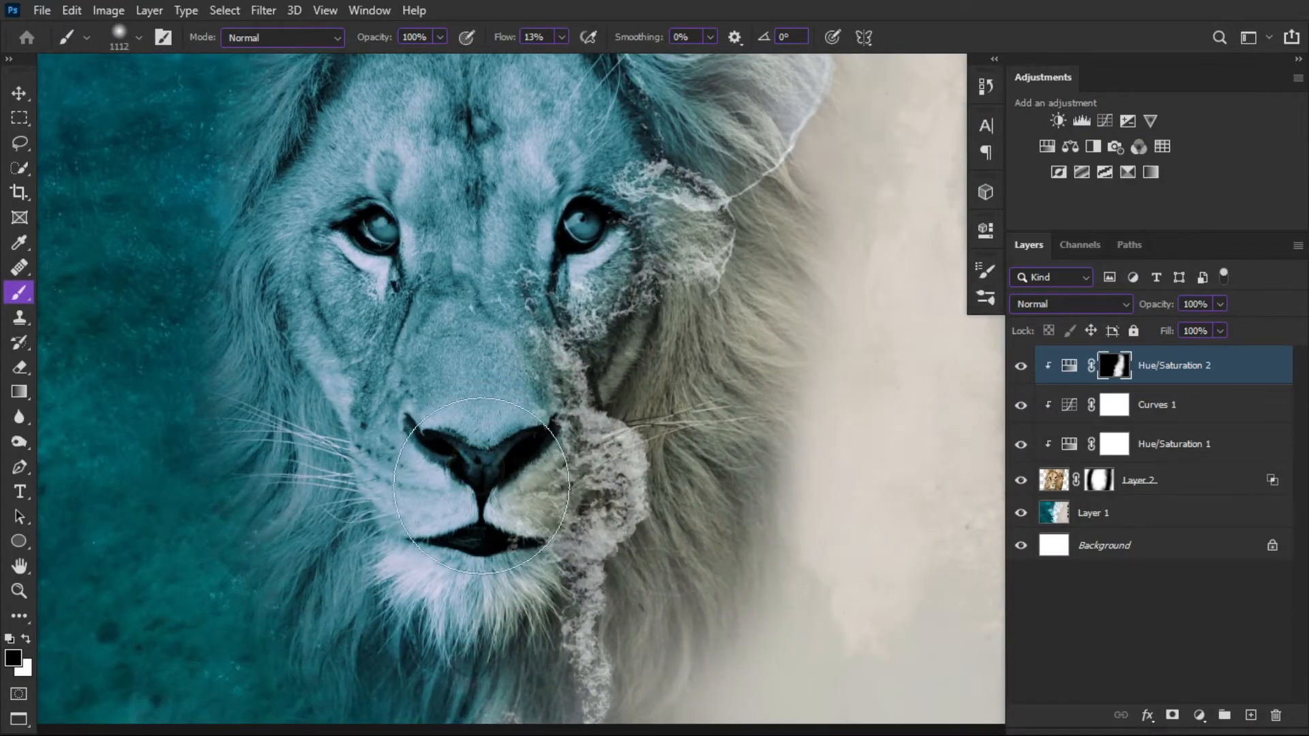
mouse_move(503, 304)
mouse_down()
mouse_move(503, 497)
mouse_move(514, 458)
mouse_up()
mouse_move(666, 175)
mouse_down()
mouse_move(687, 102)
mouse_move(675, 98)
mouse_move(749, 165)
mouse_move(593, 113)
mouse_move(573, 136)
mouse_up()
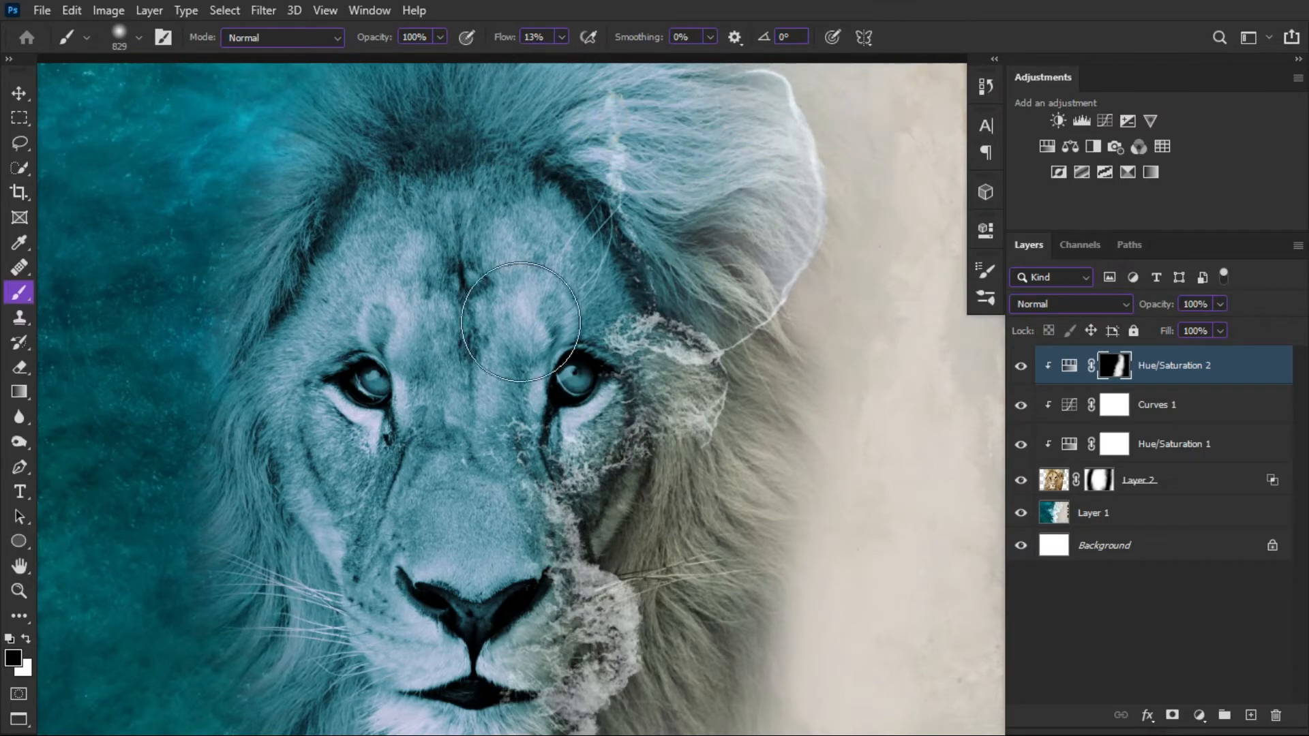
scroll(520, 322, down, 3)
drag(525, 486, 525, 473)
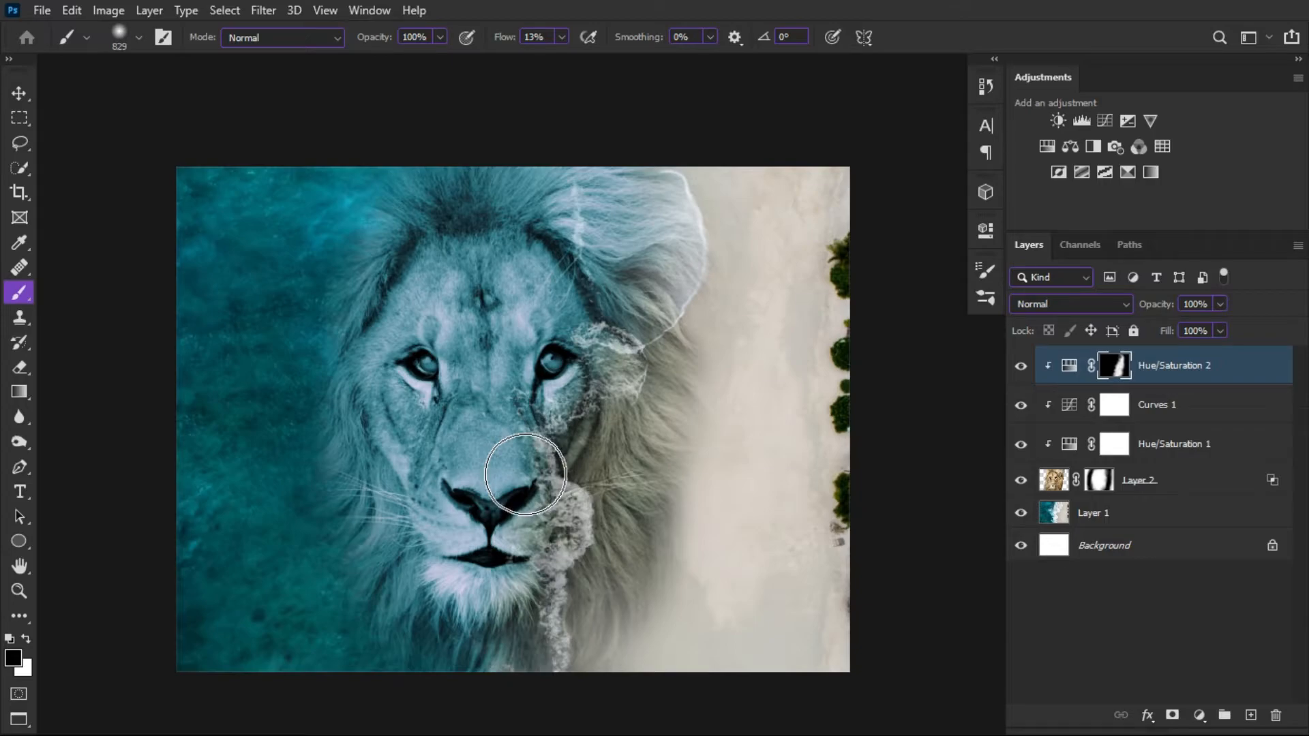
Add a new top layer, fill it with 50% Gray, and set its blend mode to Overlay.
click(1252, 715)
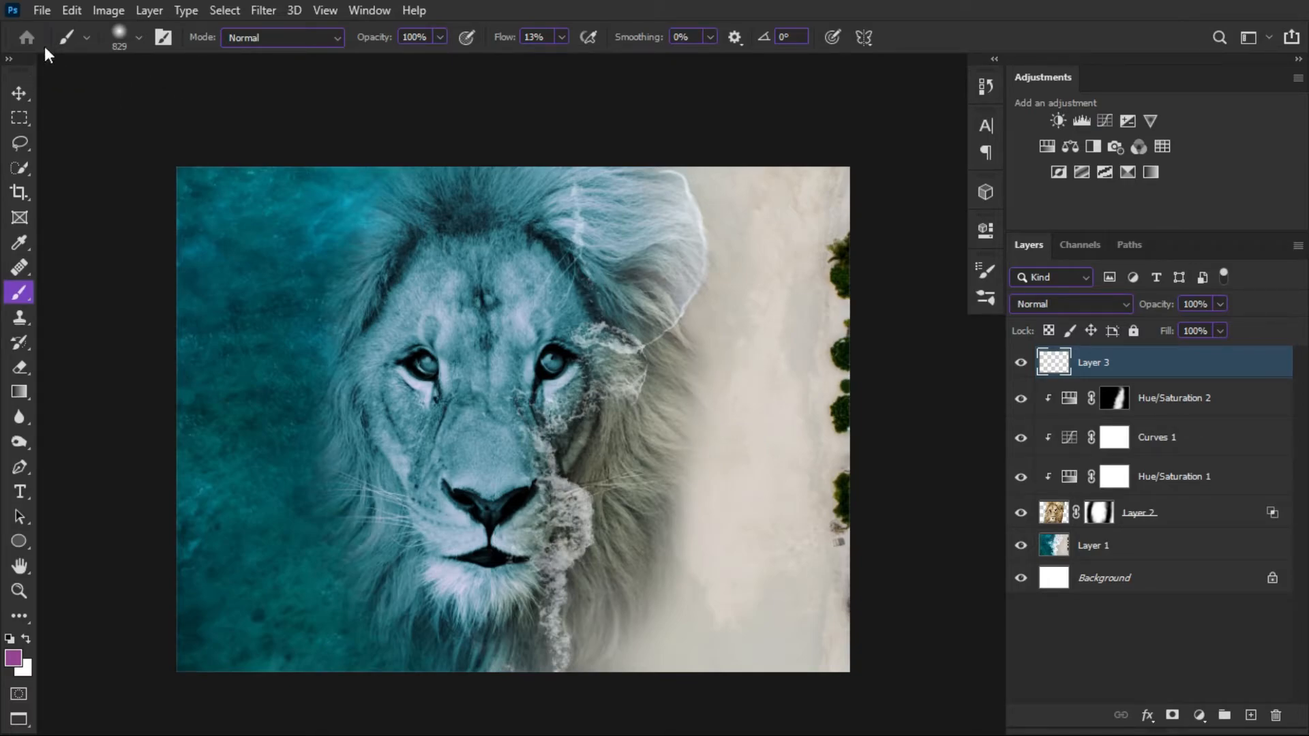
click(73, 11)
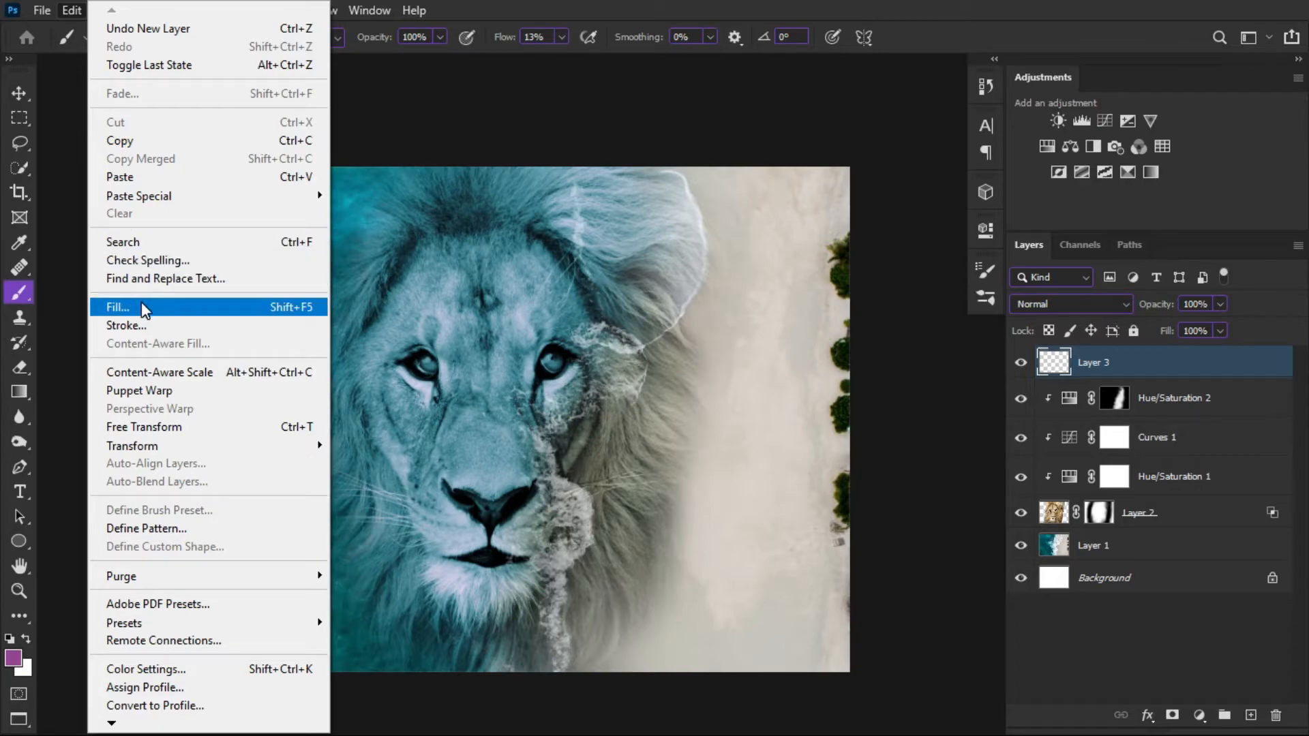
click(119, 307)
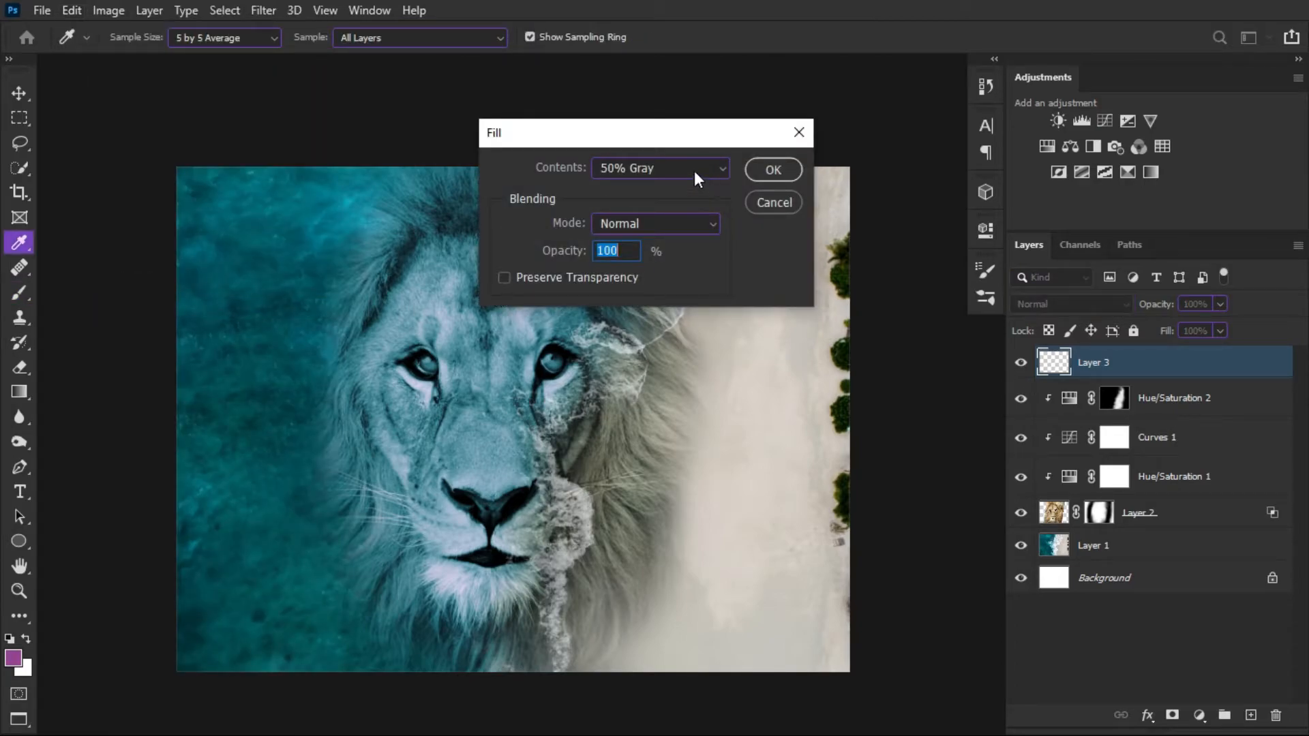
click(694, 171)
click(626, 334)
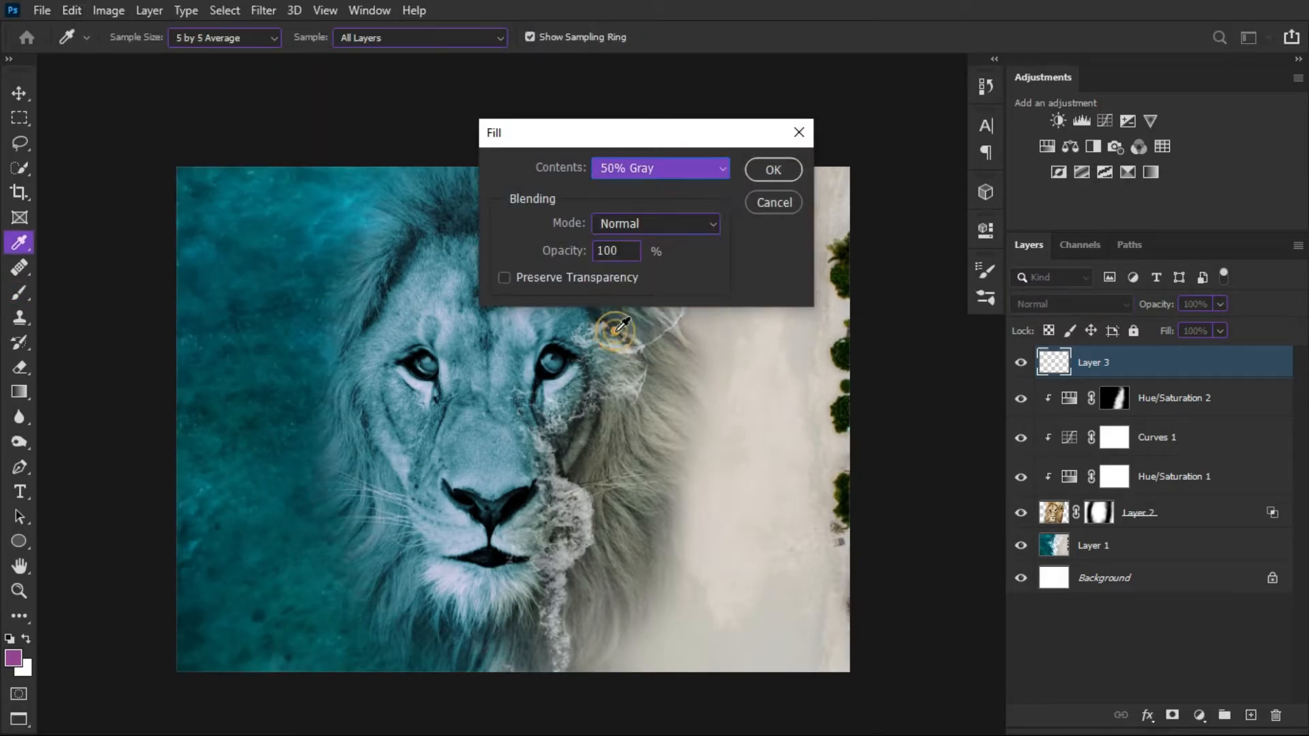
click(772, 170)
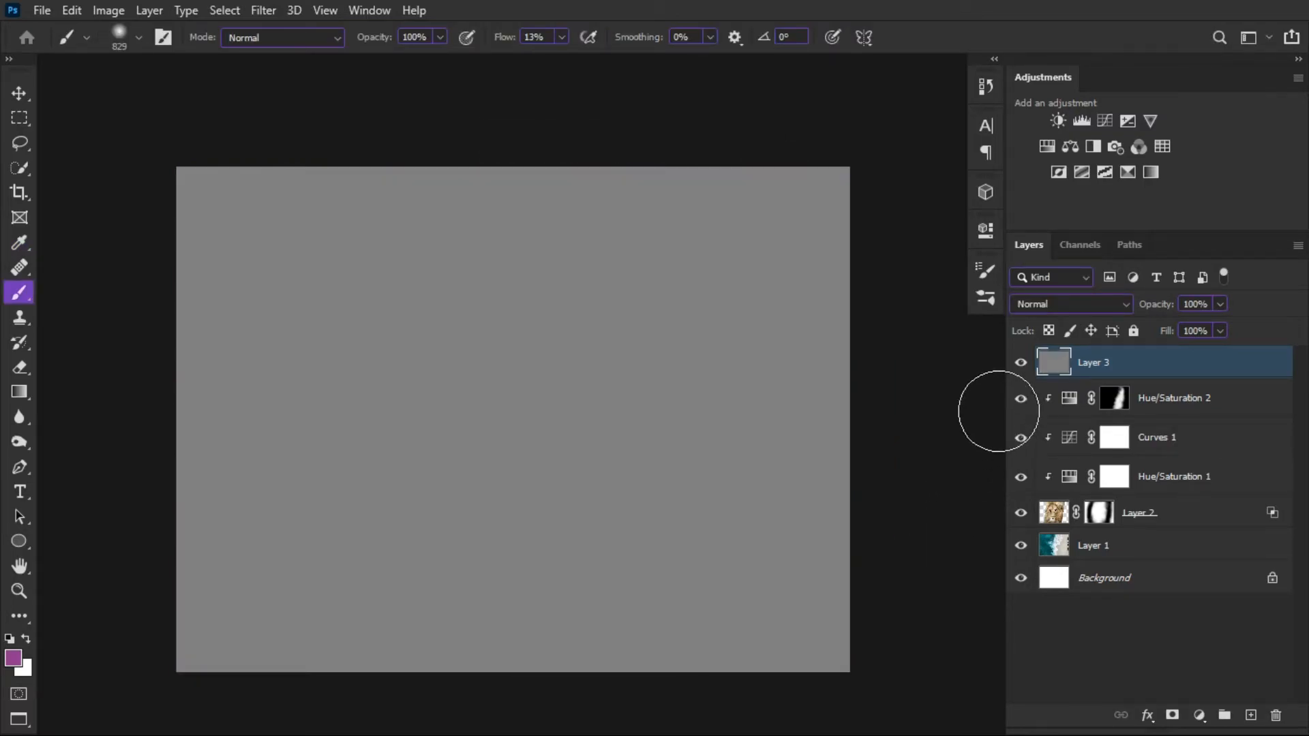
click(1063, 306)
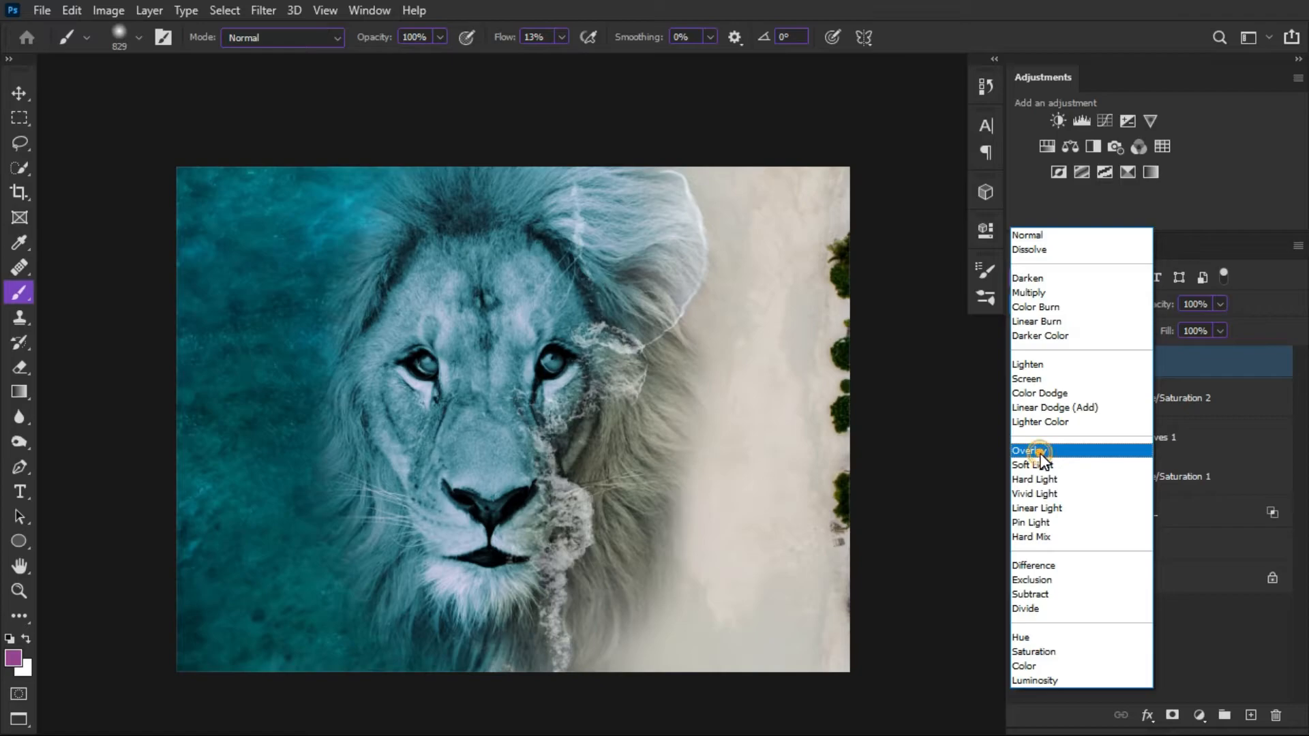
click(1030, 451)
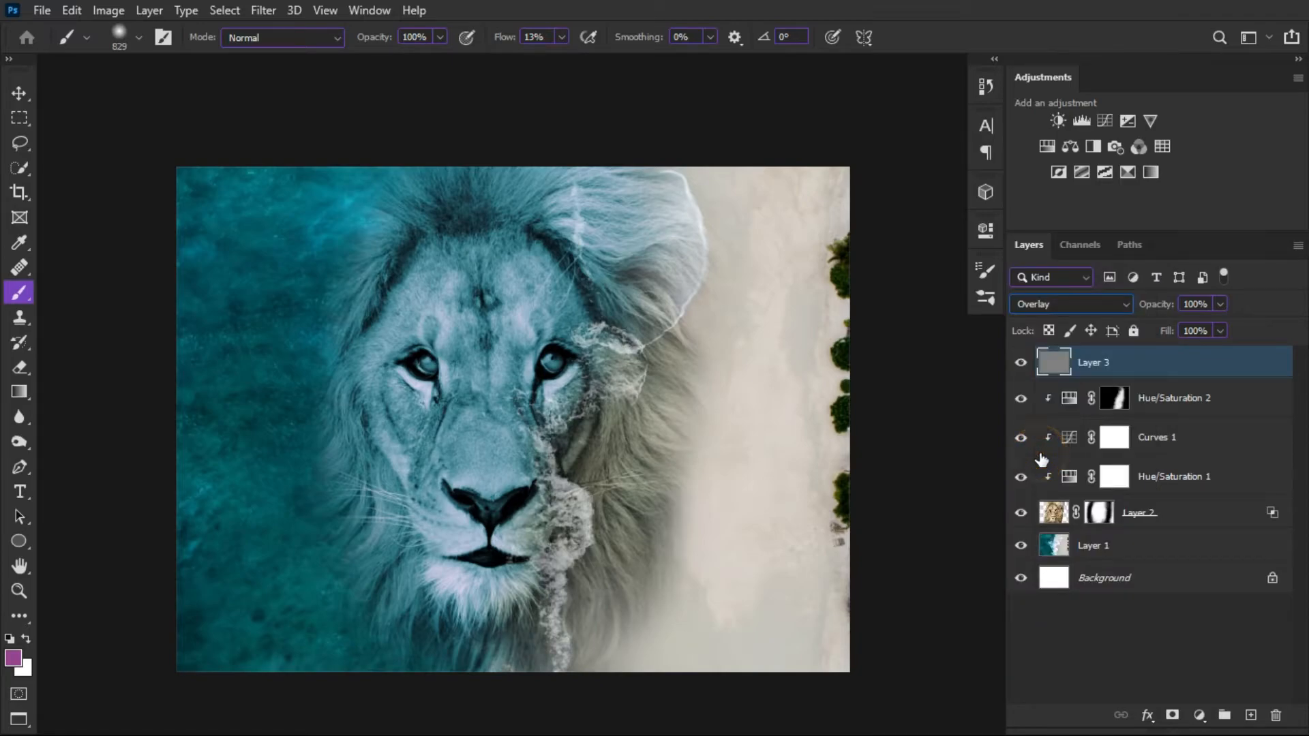
Dodge the midtones of the beach-side mane at 21% exposure, from the whiskers down to the lower edge, on Layer 3.
drag(25, 440, 80, 442)
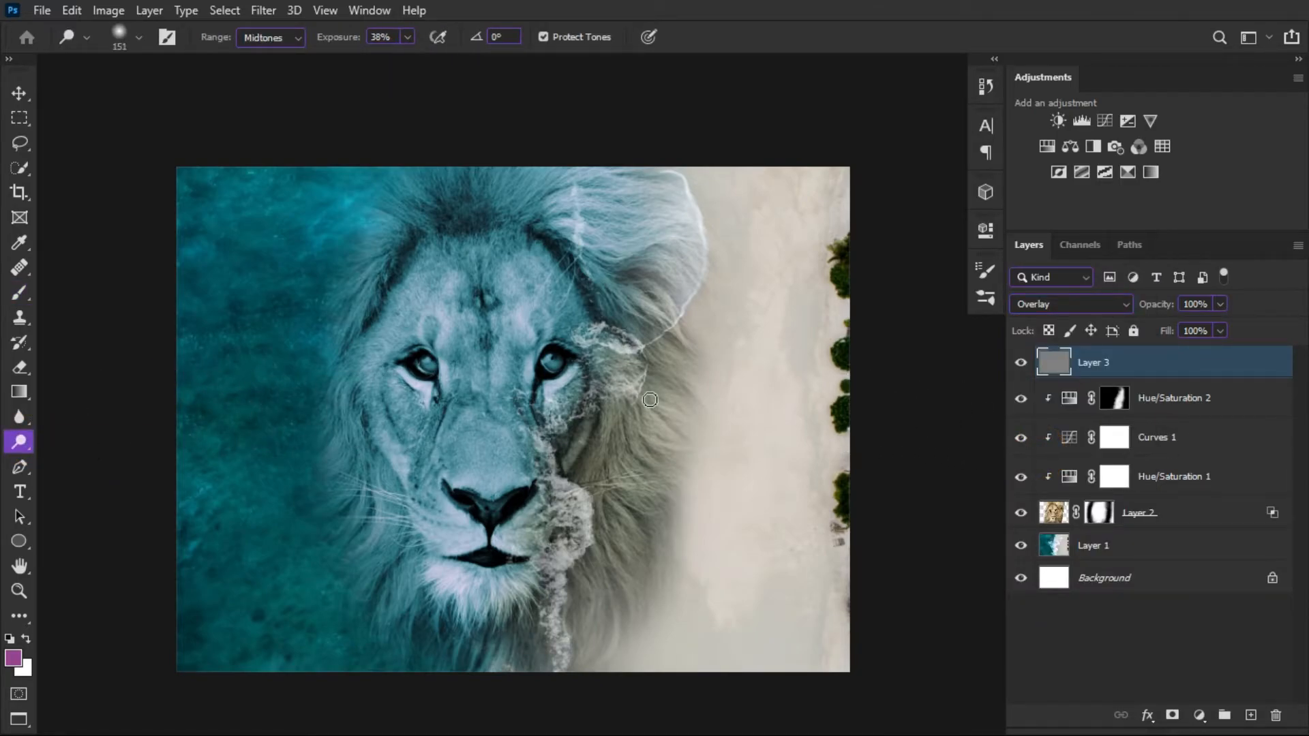
scroll(644, 400, up, 2)
drag(347, 39, 332, 45)
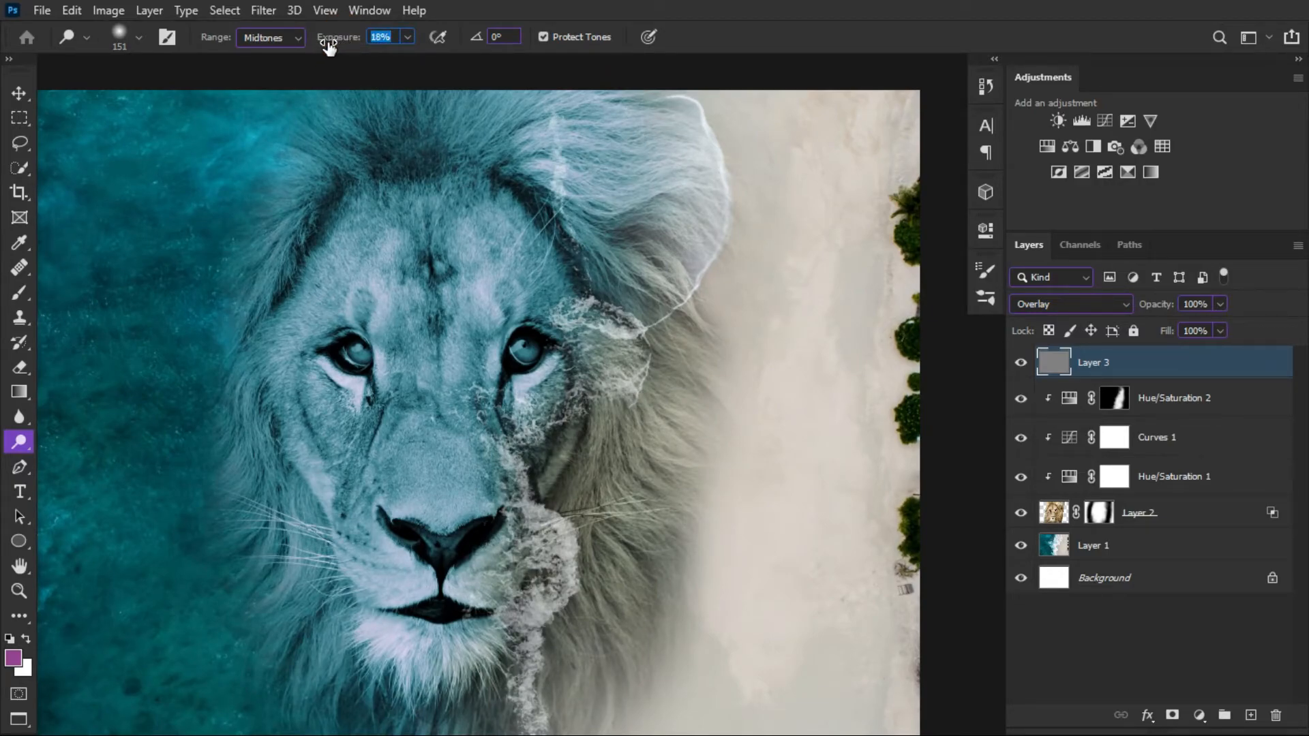
drag(596, 399, 637, 393)
drag(659, 465, 650, 398)
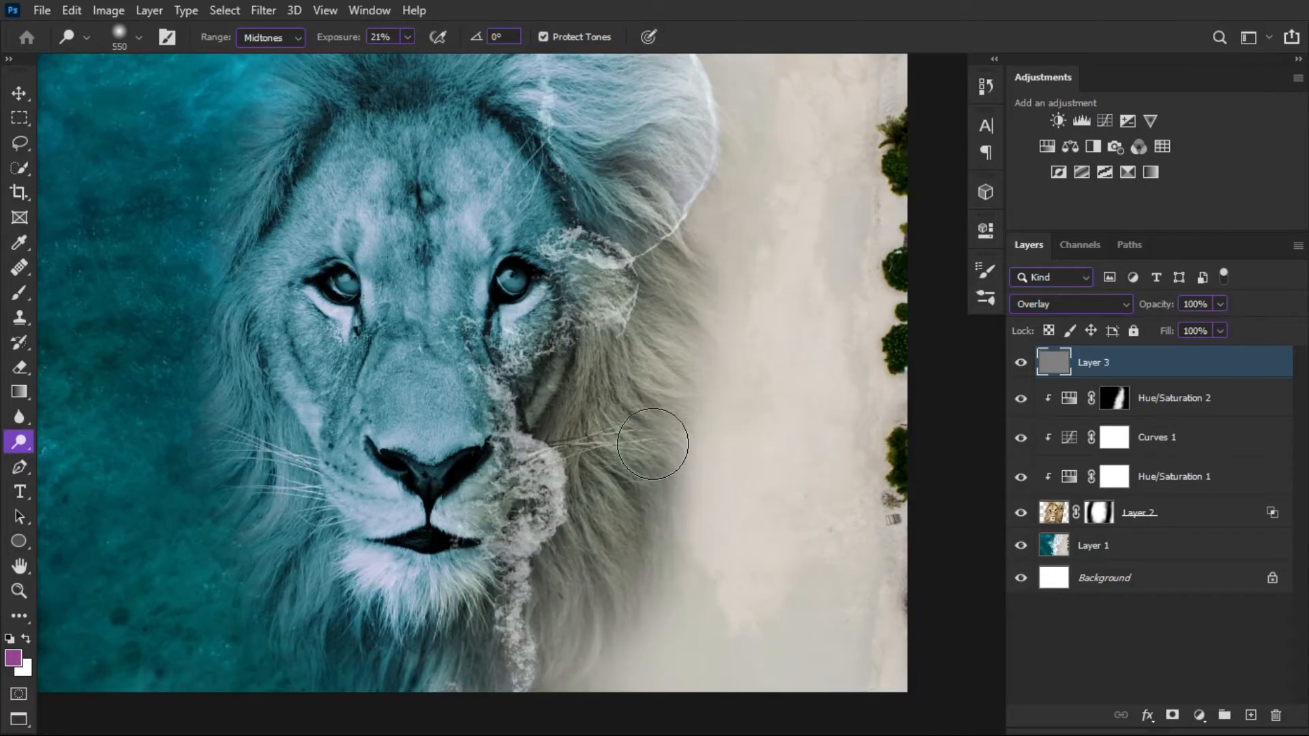
scroll(646, 450, up, 4)
mouse_move(659, 499)
mouse_down()
mouse_move(619, 506)
mouse_move(681, 502)
mouse_move(679, 421)
mouse_move(645, 521)
mouse_up()
mouse_move(637, 497)
mouse_down()
mouse_move(643, 591)
mouse_move(690, 462)
mouse_up()
mouse_move(684, 382)
mouse_down()
mouse_move(686, 410)
mouse_move(630, 482)
mouse_up()
drag(686, 382, 616, 558)
drag(681, 423, 591, 594)
drag(617, 468, 561, 646)
drag(585, 540, 539, 677)
mouse_move(613, 520)
mouse_down()
mouse_move(561, 649)
mouse_move(503, 687)
mouse_up()
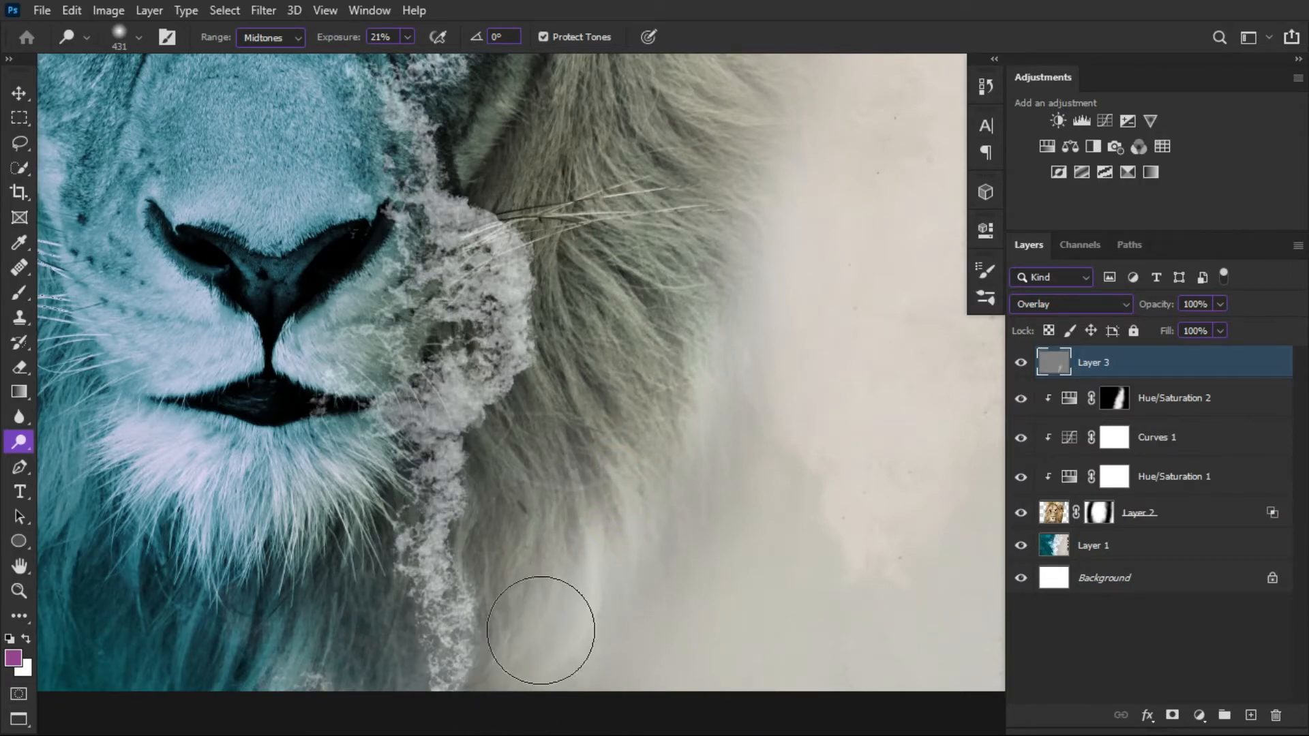
Dodge the foam strip from beside the mouth down past the chin and the wispy fur next to it.
drag(553, 631, 470, 712)
click(480, 657)
drag(473, 607, 467, 540)
mouse_move(469, 636)
mouse_down()
mouse_move(445, 536)
mouse_move(444, 609)
mouse_up()
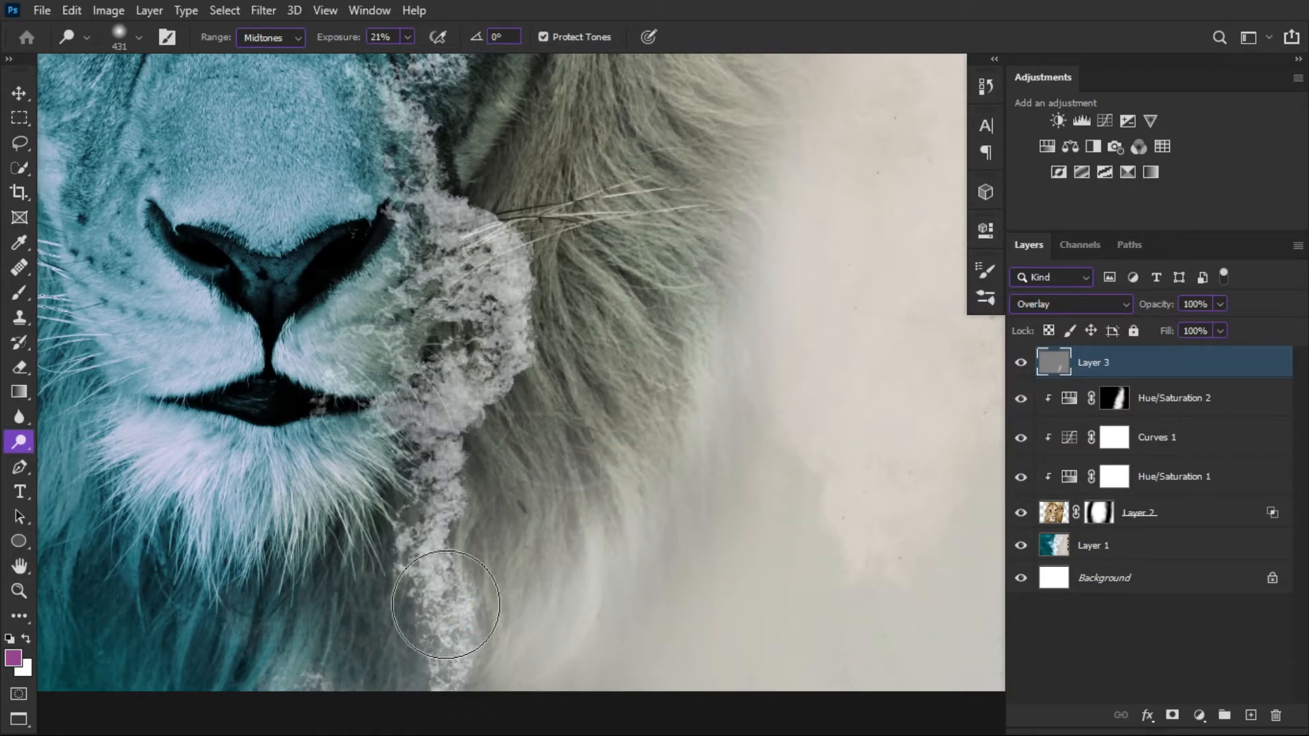
click(453, 297)
mouse_move(451, 272)
mouse_down()
mouse_move(517, 368)
mouse_move(473, 378)
mouse_move(440, 437)
mouse_up()
mouse_move(438, 548)
mouse_down()
mouse_move(505, 469)
mouse_move(460, 470)
mouse_move(456, 446)
mouse_move(410, 500)
mouse_up()
drag(429, 431, 434, 467)
mouse_move(438, 458)
mouse_down()
mouse_move(441, 625)
mouse_move(450, 511)
mouse_move(467, 551)
mouse_move(426, 603)
mouse_up()
drag(474, 462, 453, 510)
Dodge the beach-side mane strands around and below the whiskers, using smaller brushes for individual tufts.
drag(661, 280, 602, 484)
mouse_move(617, 288)
mouse_down()
mouse_move(650, 259)
mouse_move(665, 288)
mouse_move(698, 257)
mouse_move(724, 258)
mouse_move(723, 339)
mouse_up()
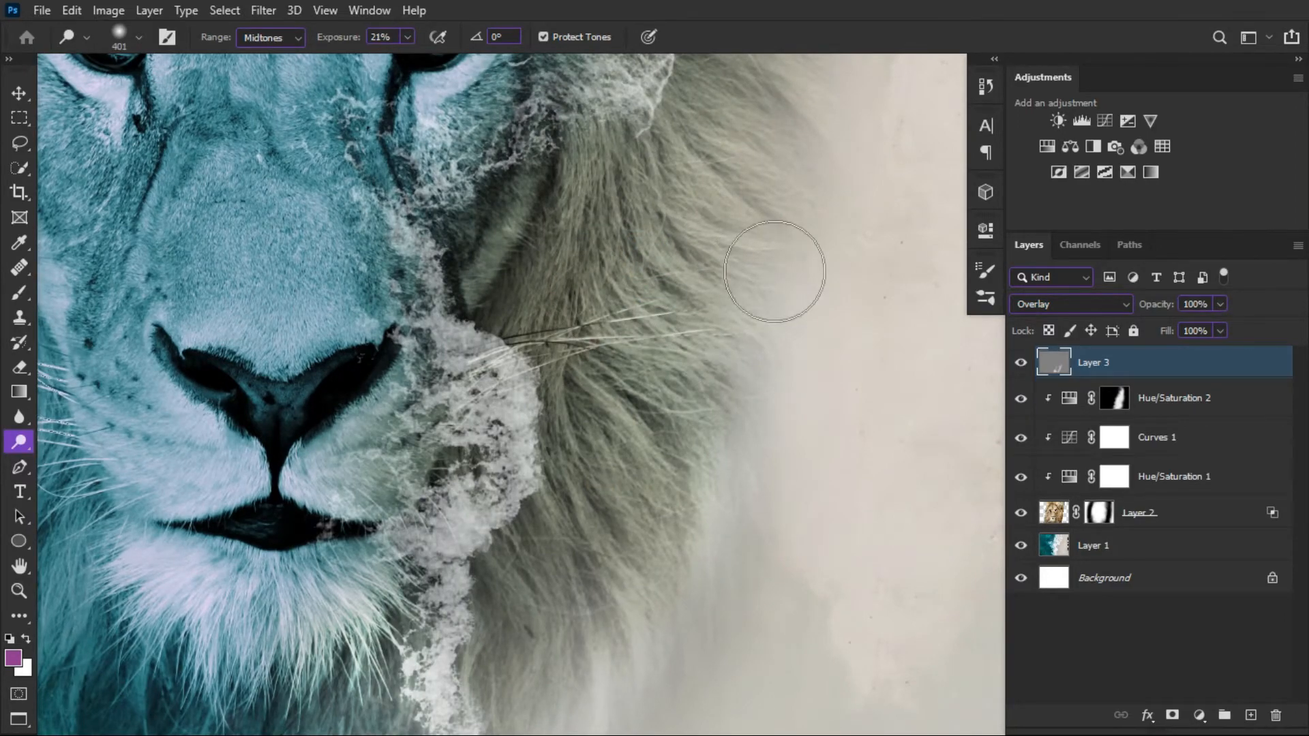
drag(789, 459, 736, 459)
scroll(675, 430, up, 2)
scroll(675, 429, up, 1)
drag(579, 362, 644, 434)
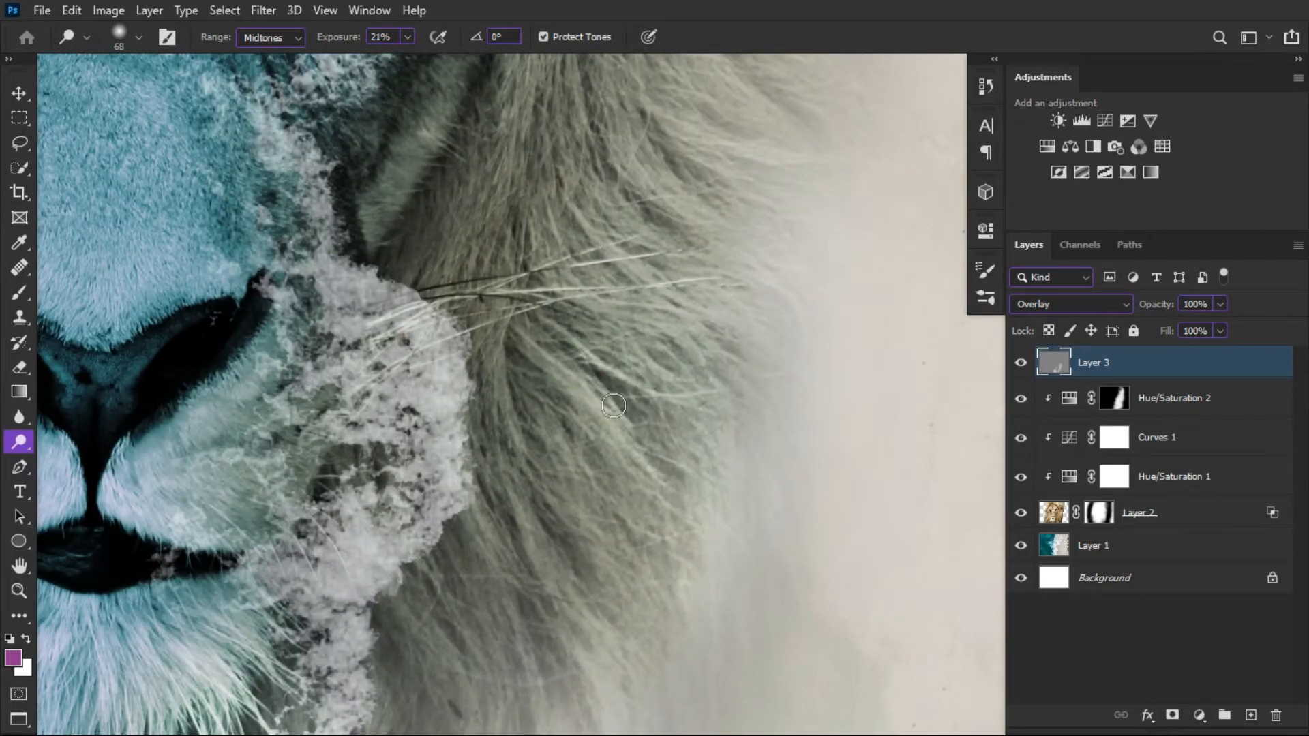
drag(662, 533, 661, 525)
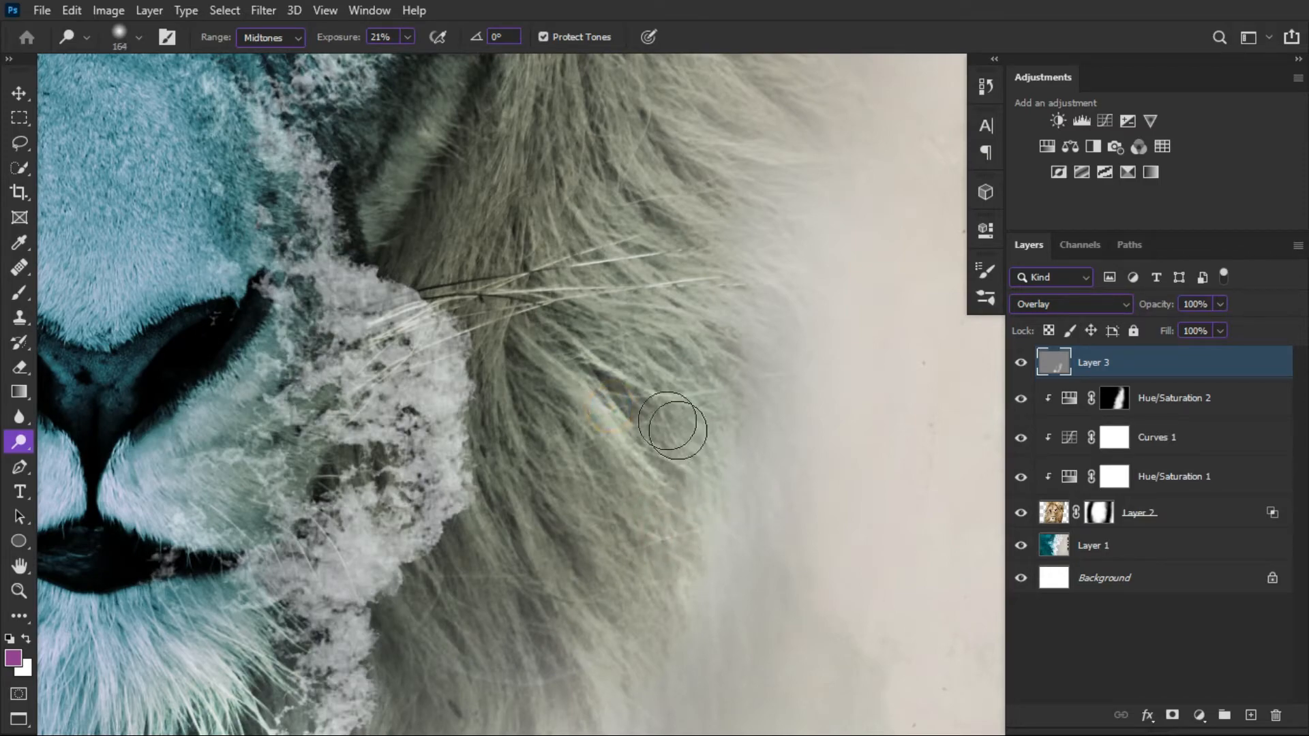
drag(669, 232, 646, 460)
mouse_move(695, 236)
mouse_down()
mouse_move(753, 351)
mouse_move(690, 427)
mouse_up()
Dodge the beach-side mane beside the eye and up to the foam-edged ear with a brush about 440 px wide.
scroll(754, 382, down, 3)
mouse_move(701, 359)
mouse_down()
mouse_move(745, 347)
mouse_move(662, 205)
mouse_up()
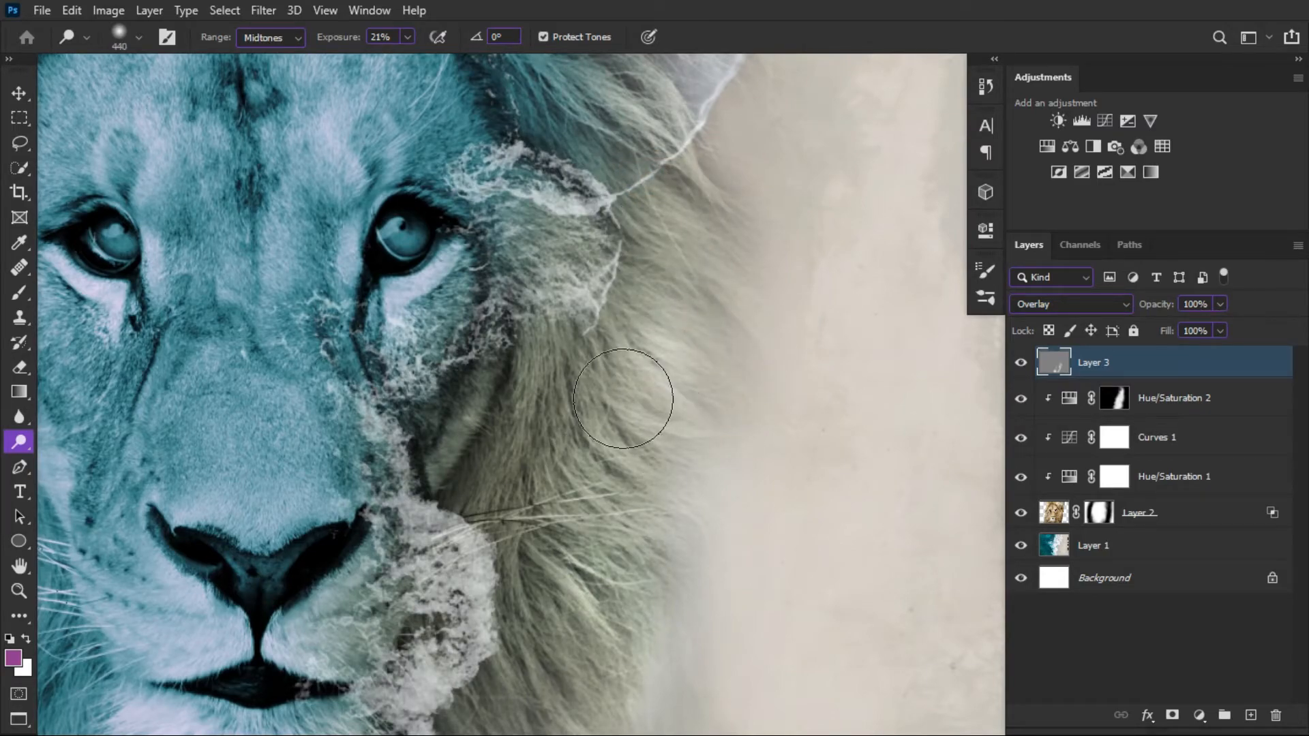
drag(610, 450, 582, 501)
mouse_move(700, 407)
mouse_down()
mouse_move(681, 389)
mouse_move(696, 400)
mouse_move(610, 525)
mouse_move(692, 548)
mouse_up()
mouse_move(672, 450)
mouse_down()
mouse_move(619, 314)
mouse_move(561, 250)
mouse_move(650, 378)
mouse_move(591, 290)
mouse_up()
mouse_move(522, 196)
mouse_down()
mouse_move(656, 361)
mouse_move(619, 359)
mouse_up()
mouse_move(731, 317)
mouse_down()
mouse_move(739, 244)
mouse_move(715, 191)
mouse_move(612, 125)
mouse_move(717, 154)
mouse_move(744, 180)
mouse_up()
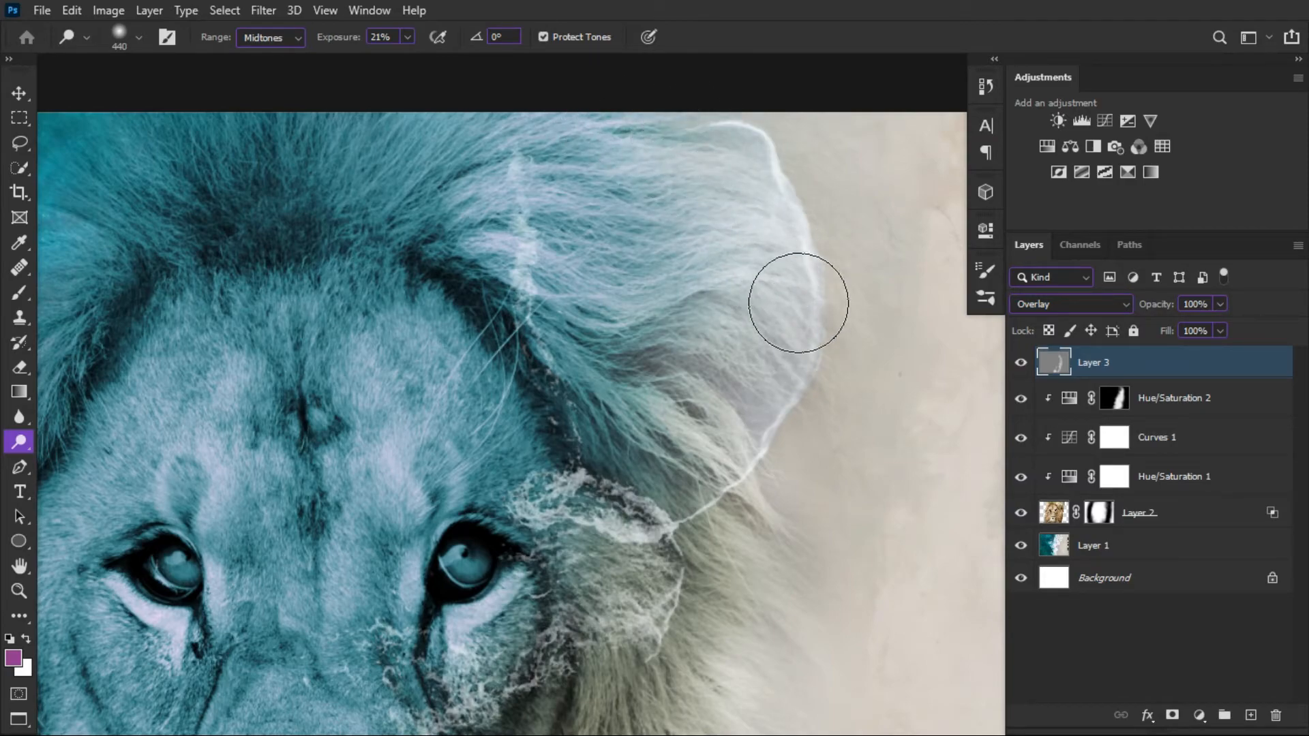
drag(701, 504, 759, 405)
Dodge the fur and foam between the beach-side ear and eye with a brush about 229 px wide.
drag(521, 213, 493, 208)
mouse_move(479, 156)
mouse_down()
mouse_move(581, 273)
mouse_move(590, 313)
mouse_up()
mouse_move(551, 239)
mouse_down()
mouse_move(481, 171)
mouse_move(603, 326)
mouse_up()
drag(632, 390, 588, 328)
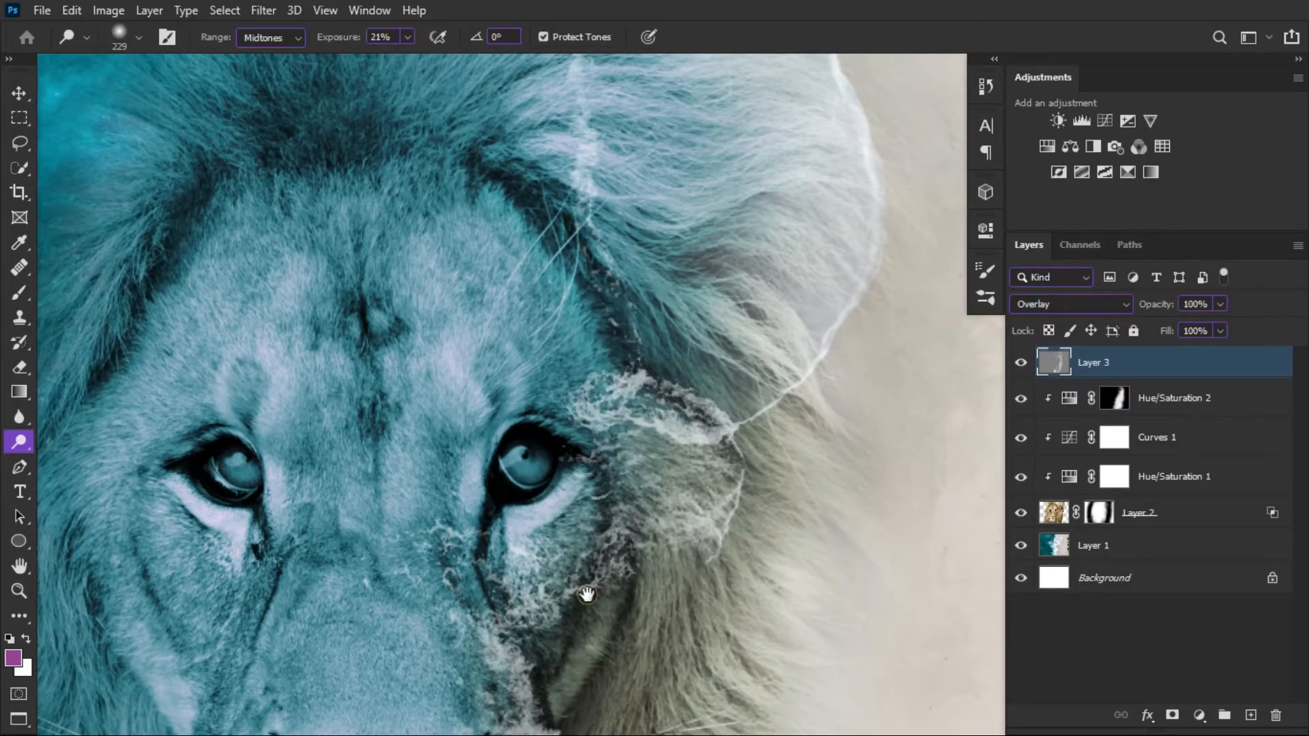
drag(587, 593, 707, 406)
scroll(636, 423, down, 4)
scroll(488, 459, down, 5)
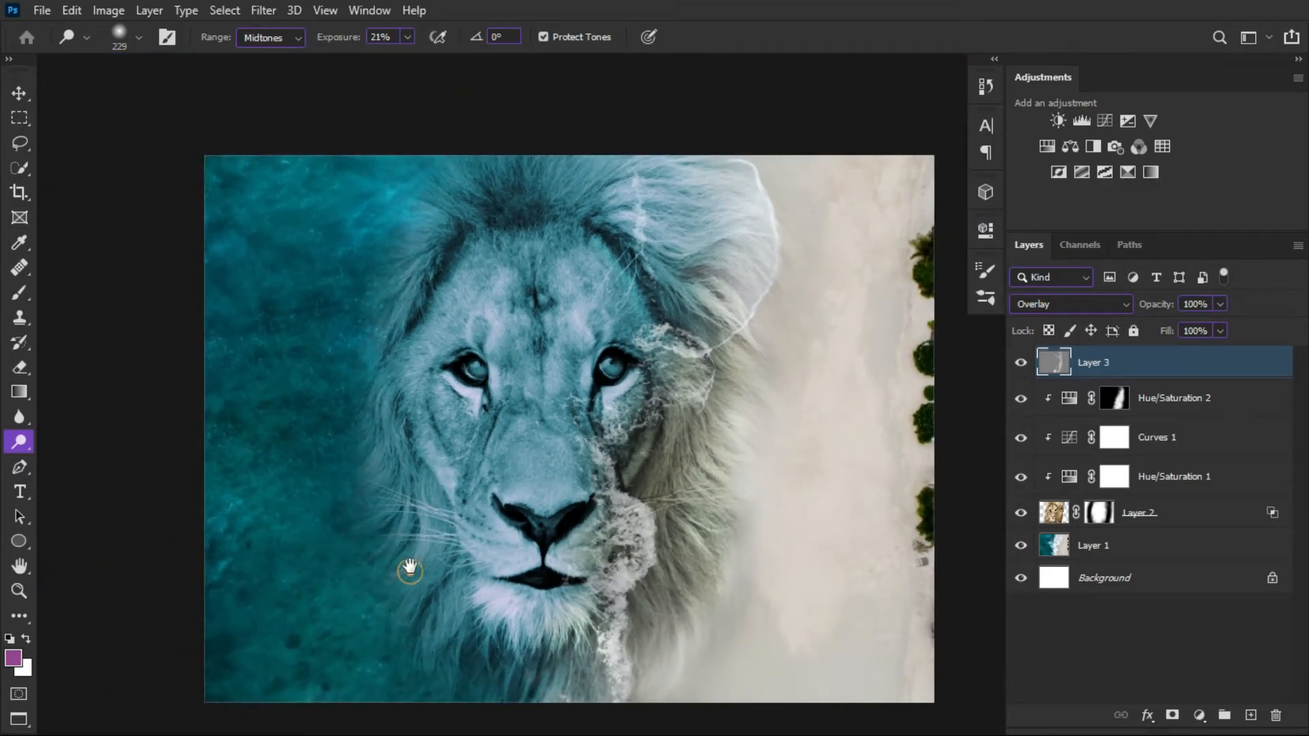
scroll(561, 541, up, 2)
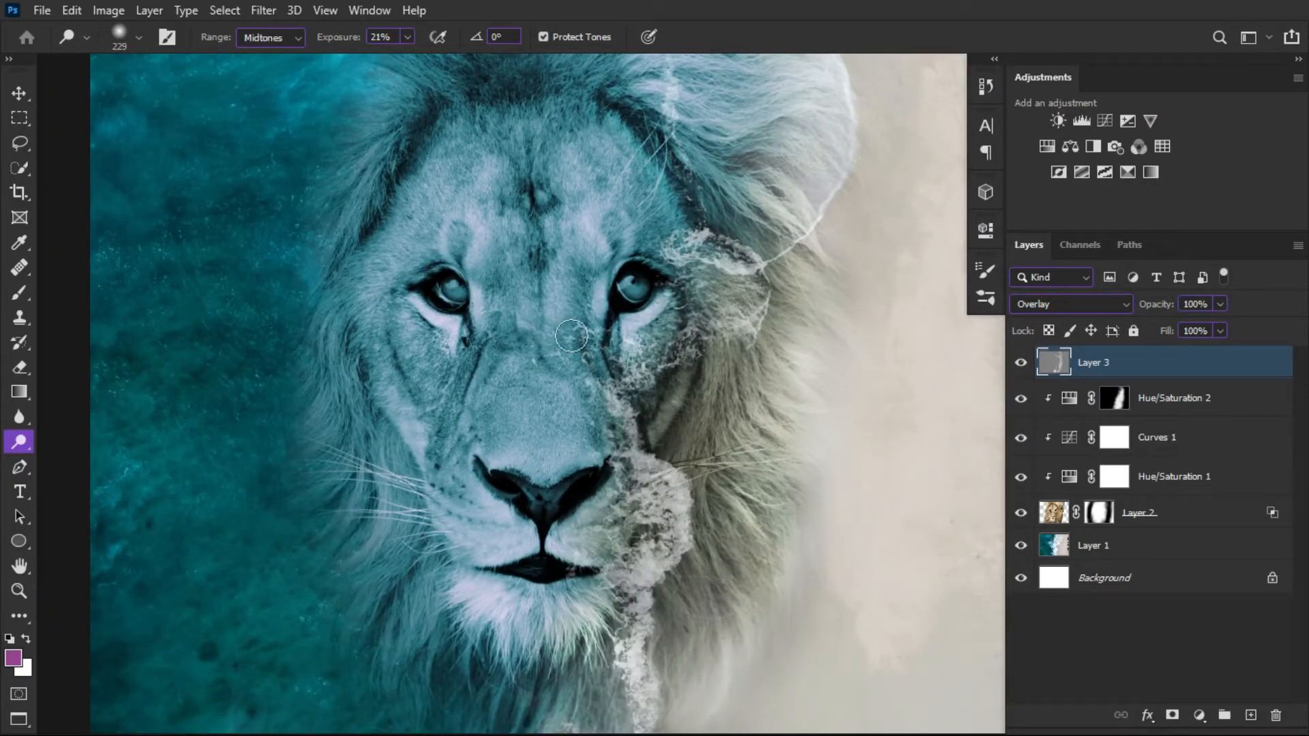
Burn the shadows along the ocean-side mane at 14% exposure, from the crown down to the whiskers.
right_click(11, 437)
click(82, 458)
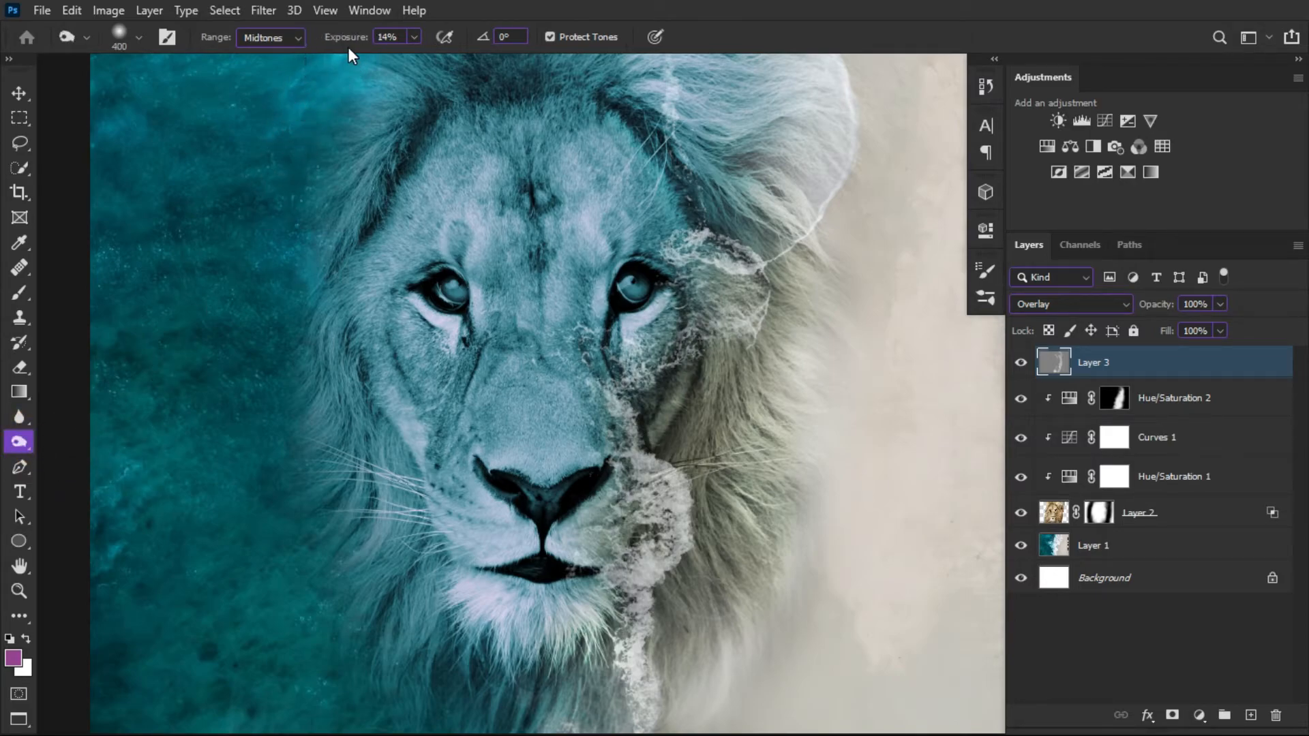
click(272, 40)
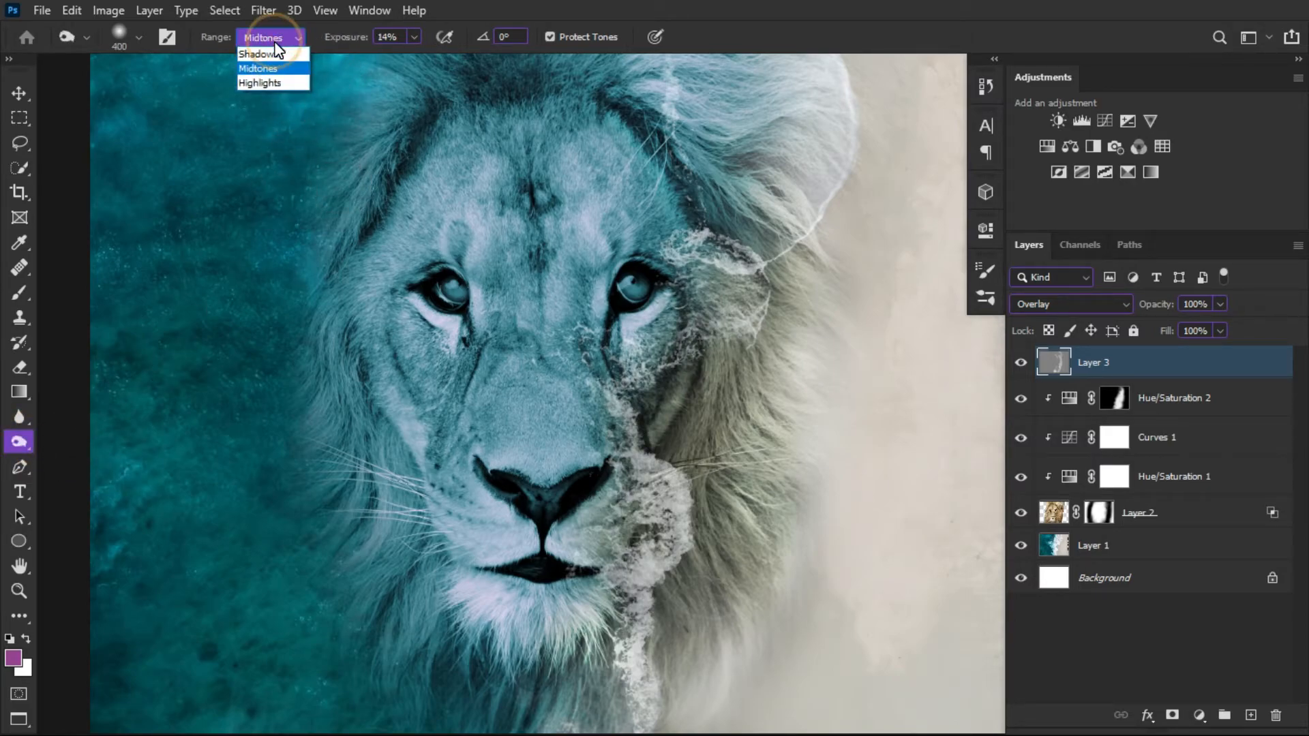
click(268, 52)
drag(243, 404, 280, 385)
drag(362, 295, 380, 418)
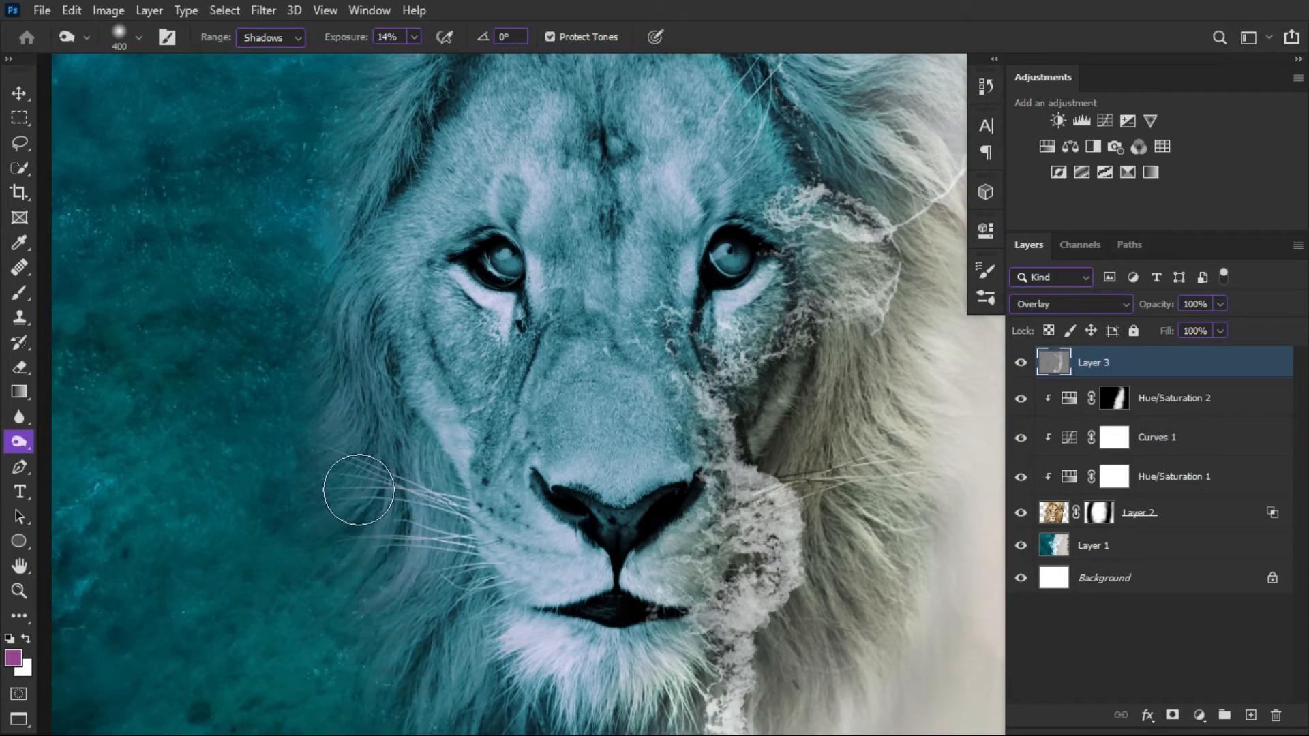
drag(334, 269, 324, 368)
drag(372, 274, 321, 389)
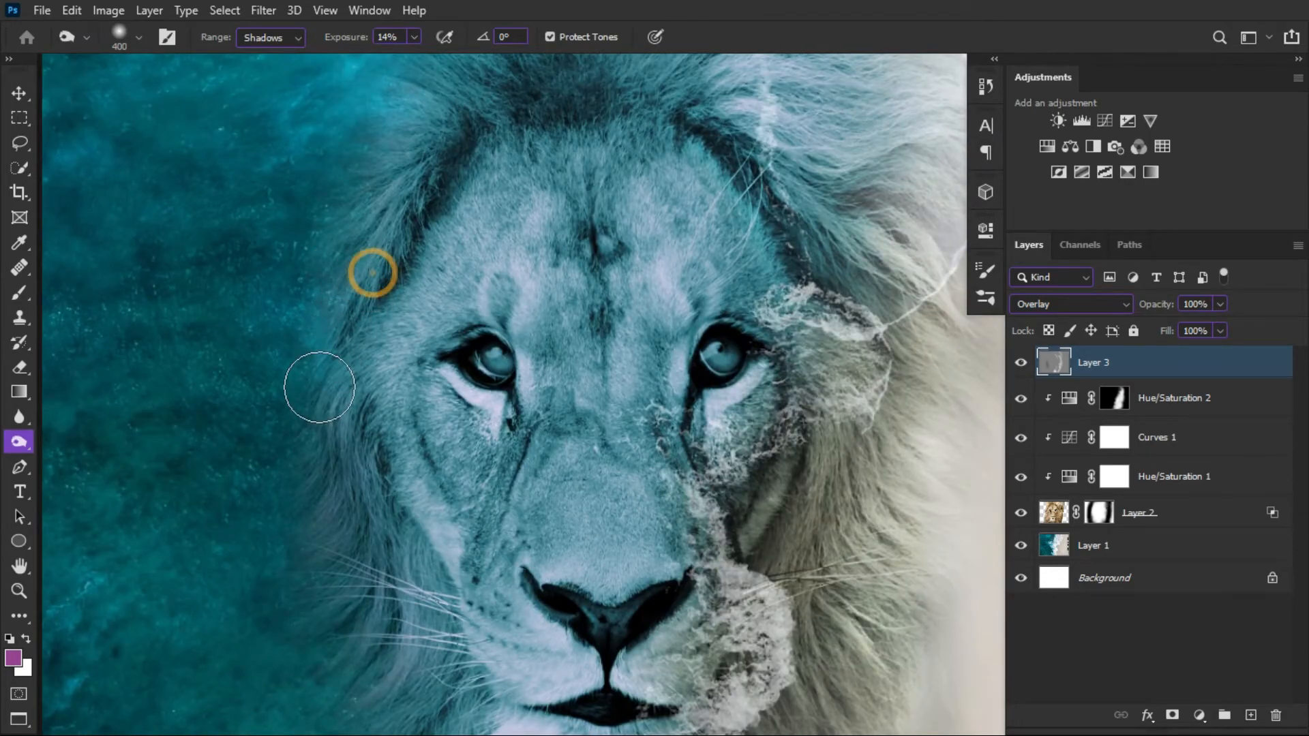
mouse_move(462, 79)
mouse_down()
mouse_move(350, 74)
mouse_move(499, 88)
mouse_up()
drag(405, 205, 325, 366)
Switch the Burn range to Midtones and darken the outer edge of the ocean-side mane down past the whiskers.
click(267, 37)
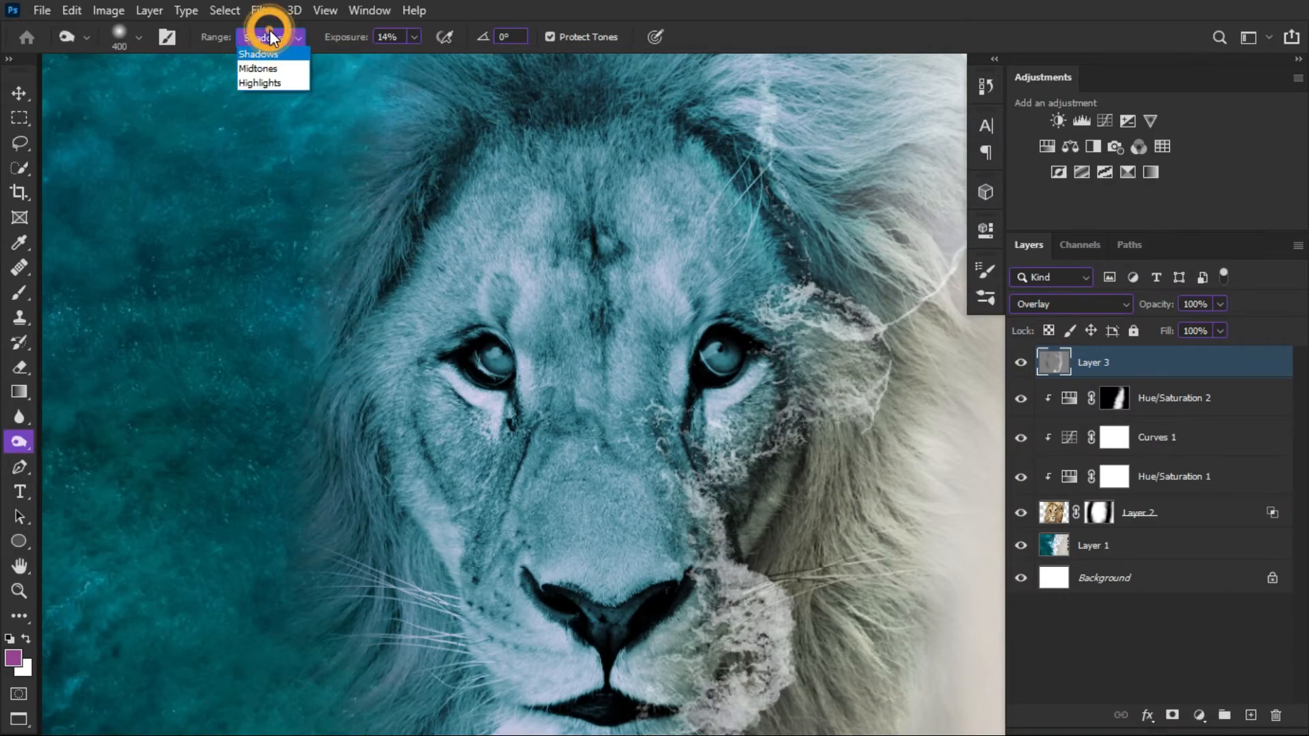
click(265, 61)
mouse_move(417, 166)
mouse_down()
mouse_move(340, 323)
mouse_move(367, 423)
mouse_up()
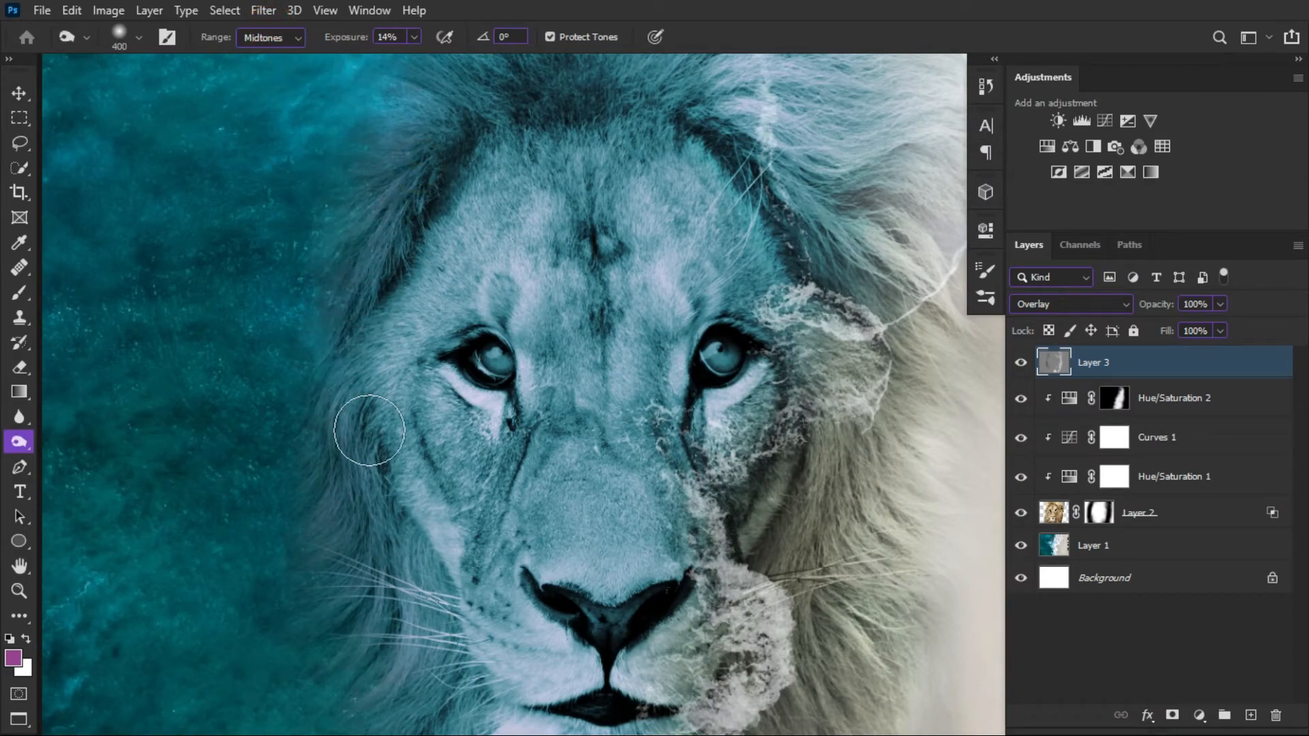
mouse_move(333, 288)
mouse_down()
mouse_move(365, 272)
mouse_move(354, 271)
mouse_up()
drag(388, 151, 361, 147)
mouse_move(310, 332)
mouse_down()
mouse_move(280, 368)
mouse_move(322, 452)
mouse_up()
drag(327, 500, 312, 346)
mouse_move(421, 564)
mouse_down()
mouse_move(364, 375)
mouse_move(308, 324)
mouse_move(323, 415)
mouse_up()
click(308, 323)
Try burning the top of the mane on the ocean side with a 636 px brush, and undo the last stroke.
scroll(308, 322, down, 7)
scroll(283, 256, up, 6)
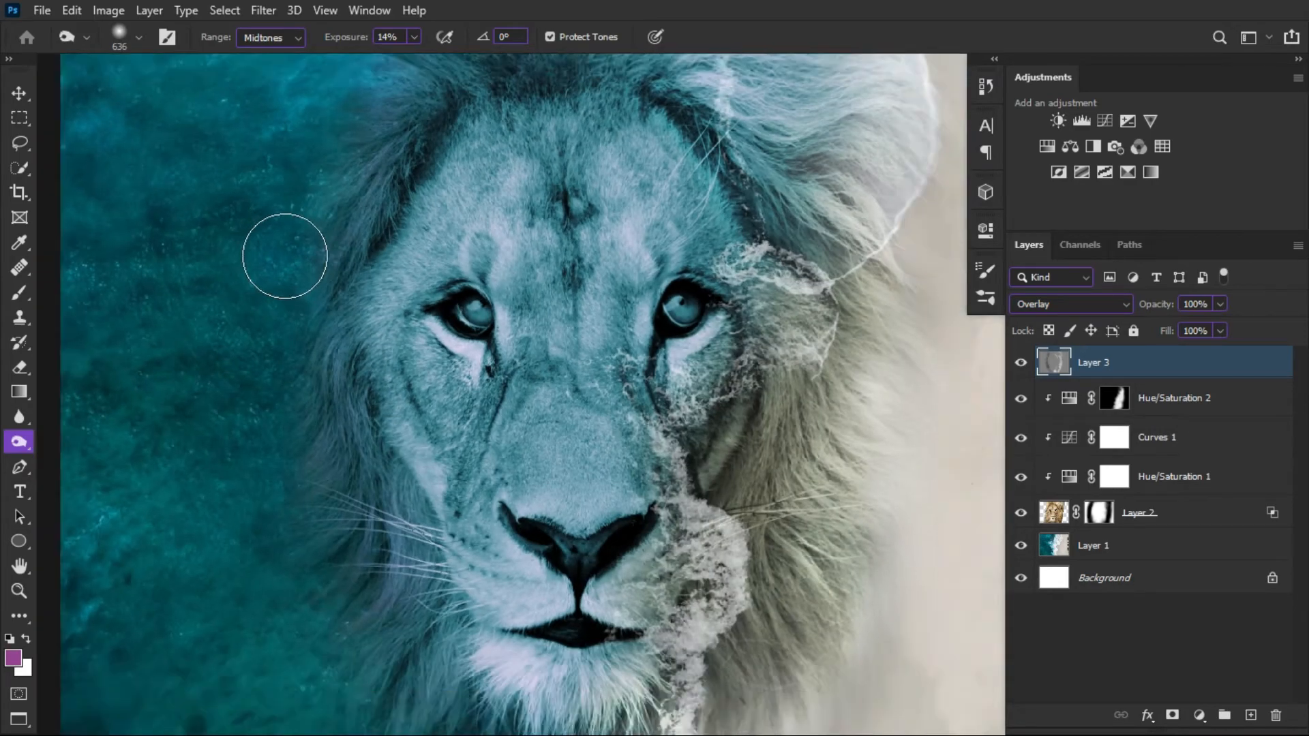
scroll(284, 256, down, 5)
scroll(283, 257, up, 2)
click(387, 134)
drag(430, 109, 476, 105)
key(ctrl+z)
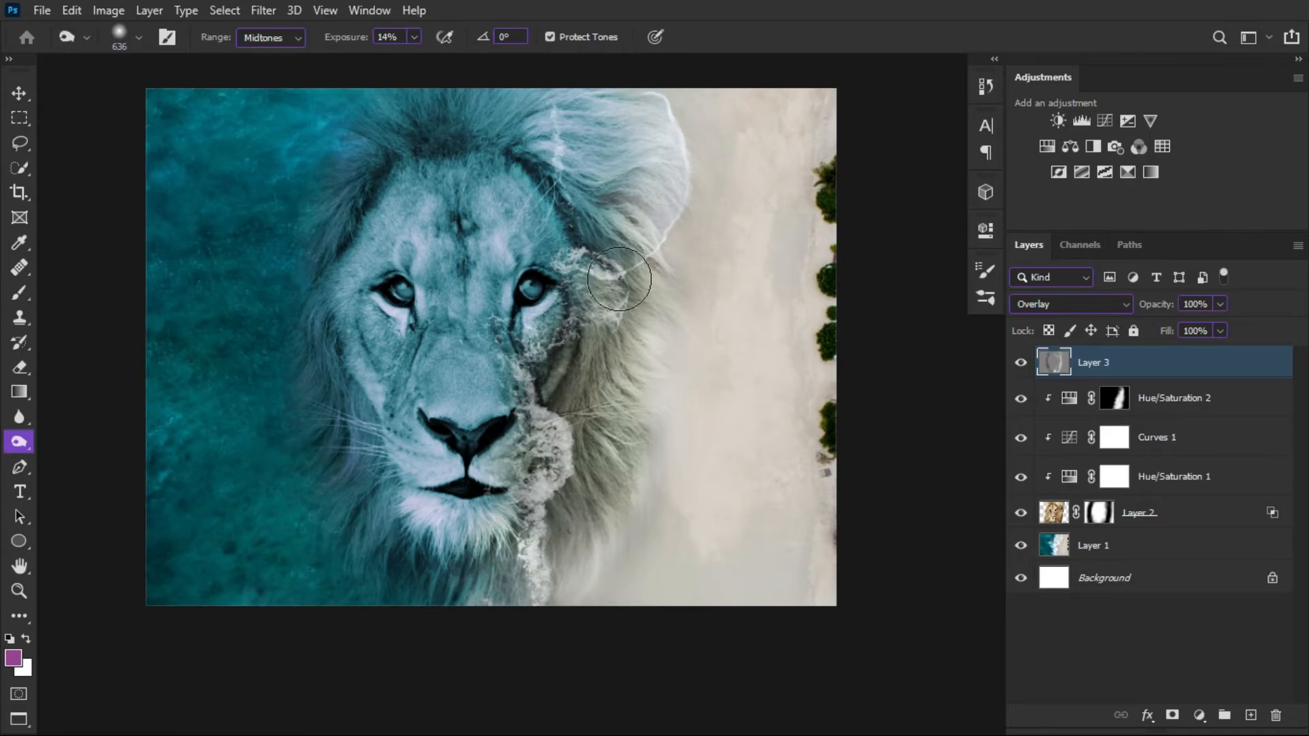
Burn the midtones of the lower ocean-side mane, below the whiskers and around the chin, with a 399 px brush.
drag(526, 293, 486, 288)
scroll(414, 360, up, 4)
drag(294, 343, 365, 461)
drag(397, 533, 406, 447)
drag(293, 448, 280, 560)
drag(290, 701, 296, 394)
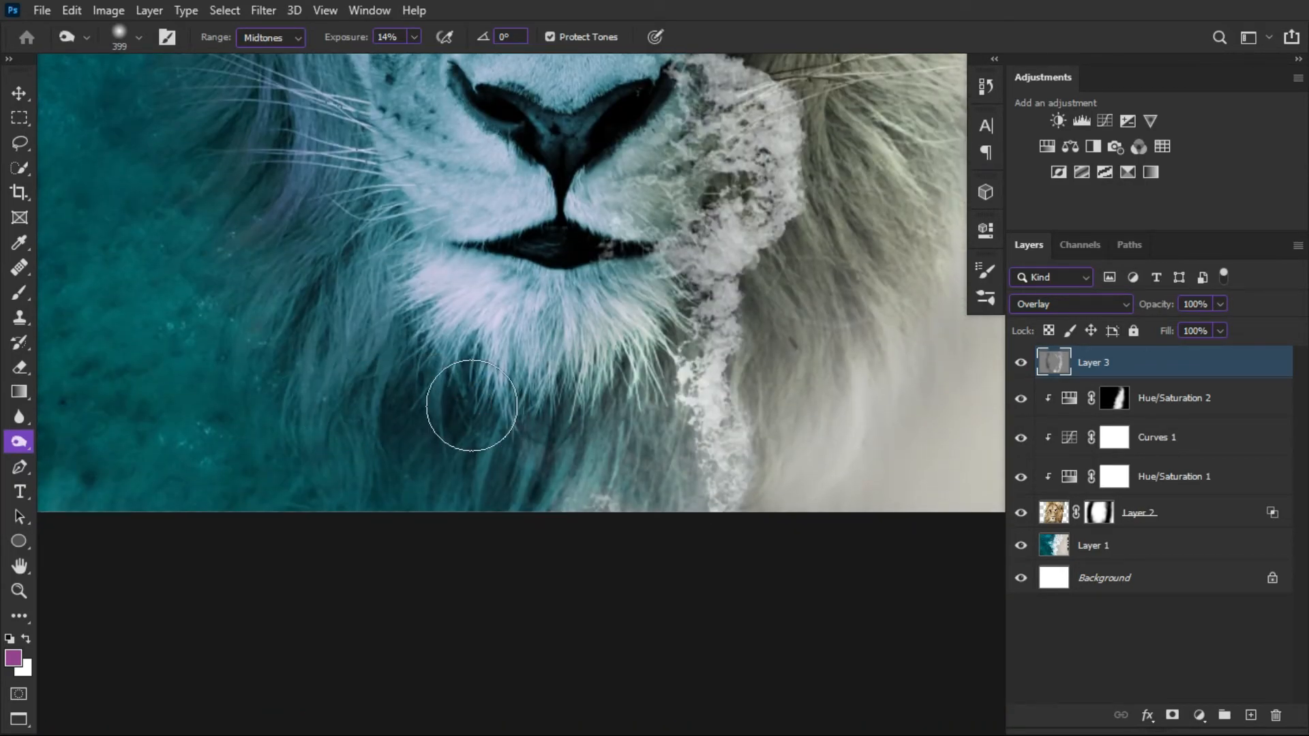
Burn the upper mane around the crown with the brush enlarged to 1000 px.
scroll(459, 418, down, 4)
drag(483, 219, 461, 374)
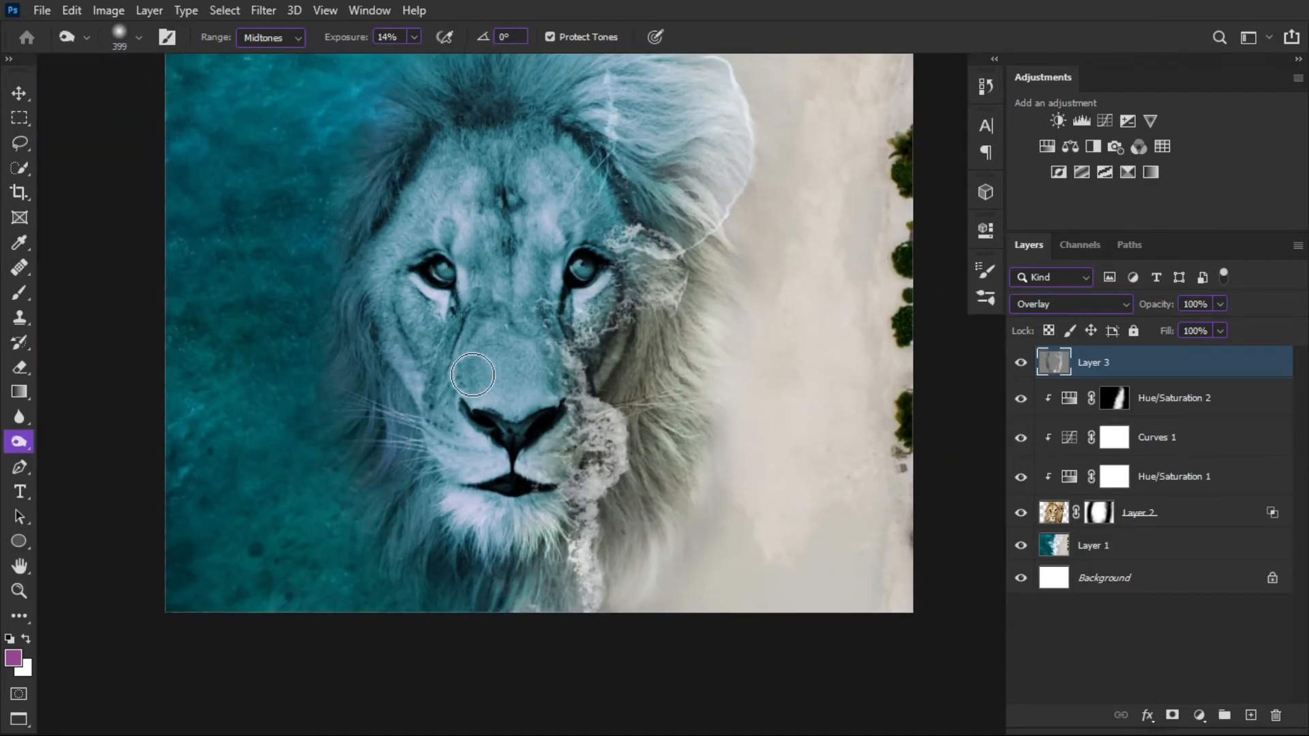
drag(404, 162, 392, 217)
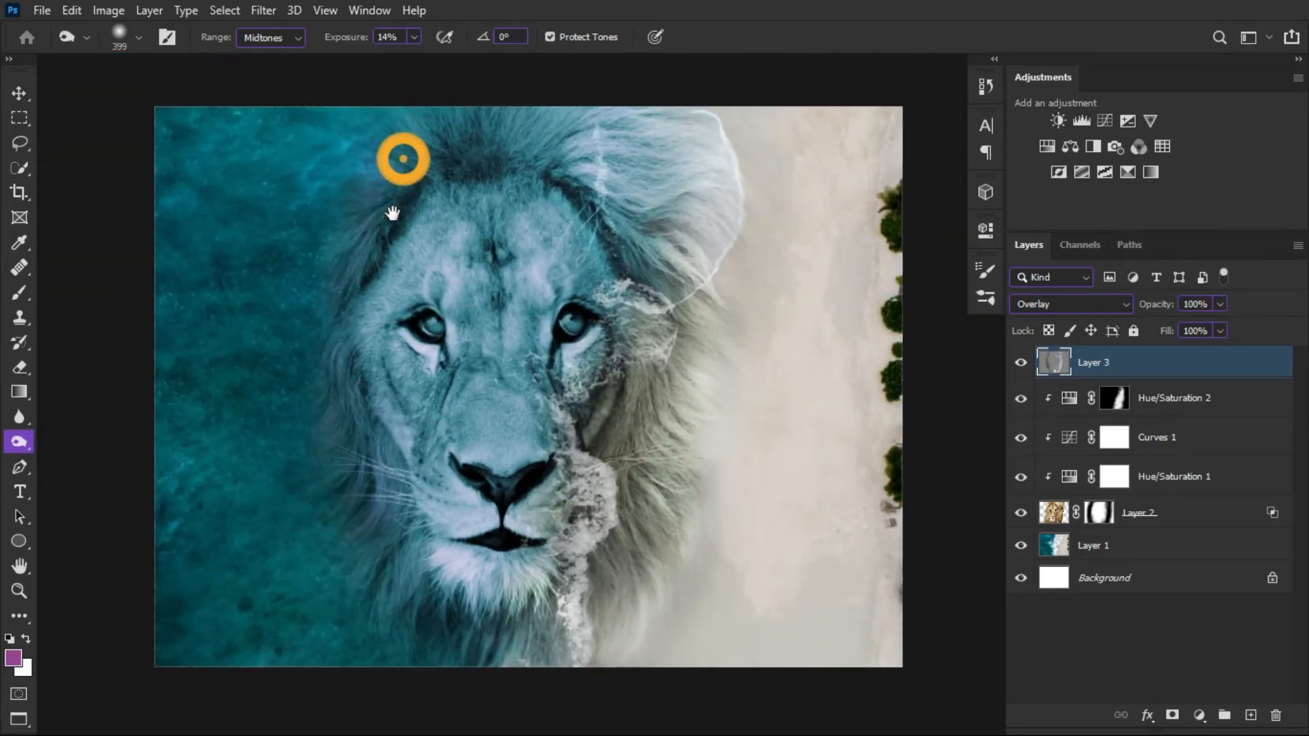
drag(375, 152, 402, 146)
drag(617, 133, 521, 105)
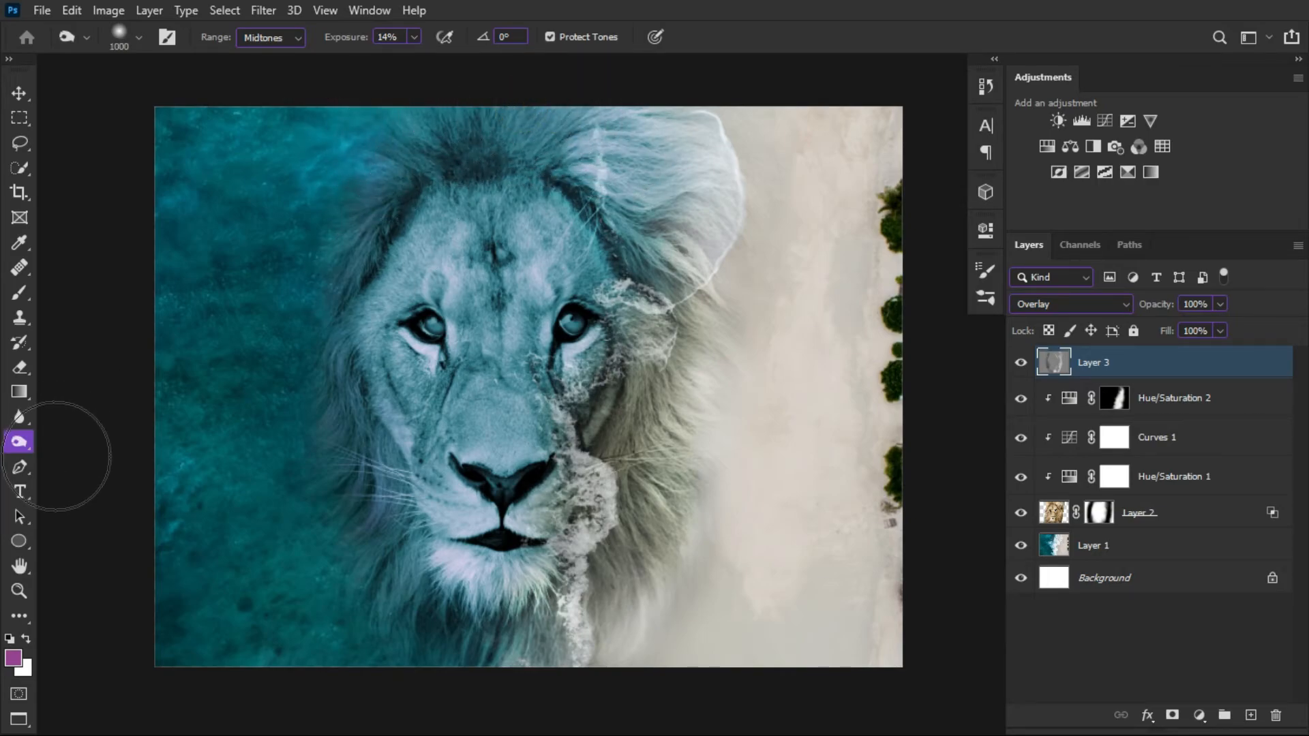
Switch to the Dodge tool on midtones at 48% exposure and brighten the ocean-side eye with a small brush.
drag(15, 440, 55, 439)
scroll(421, 325, up, 1)
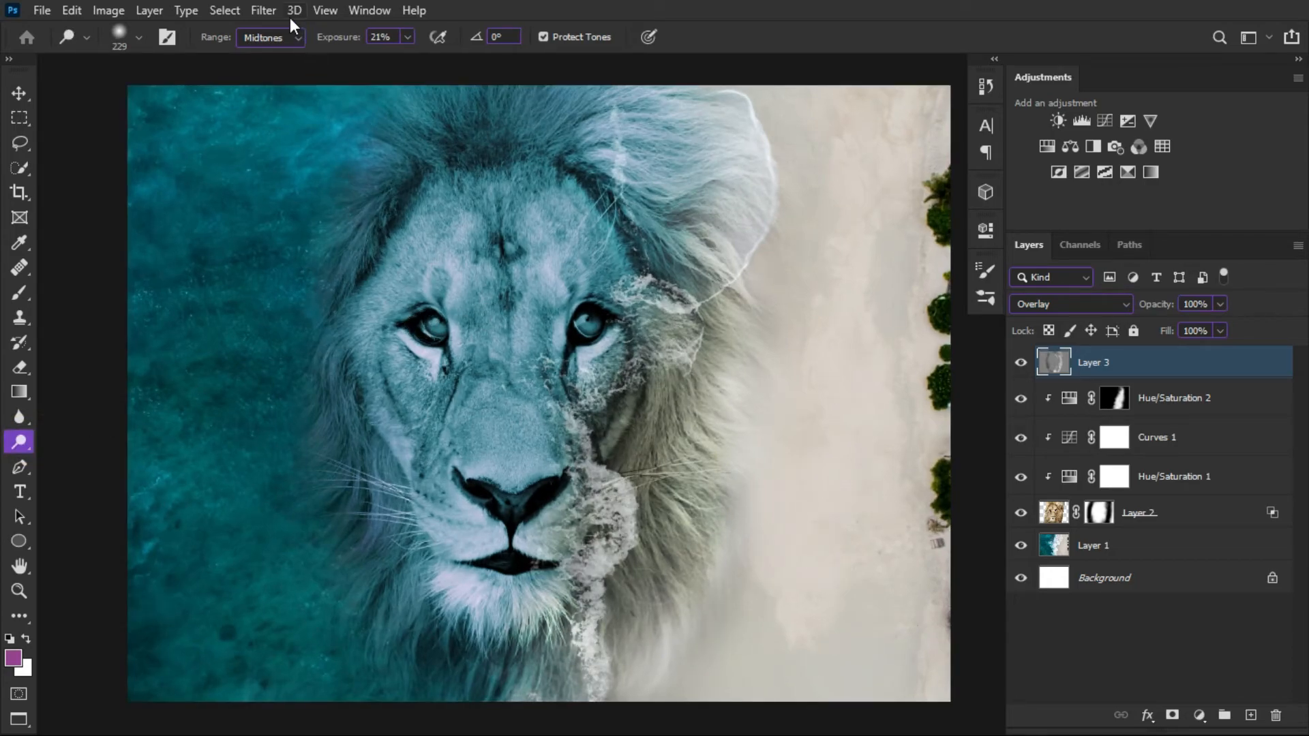
drag(339, 39, 353, 39)
scroll(413, 351, up, 10)
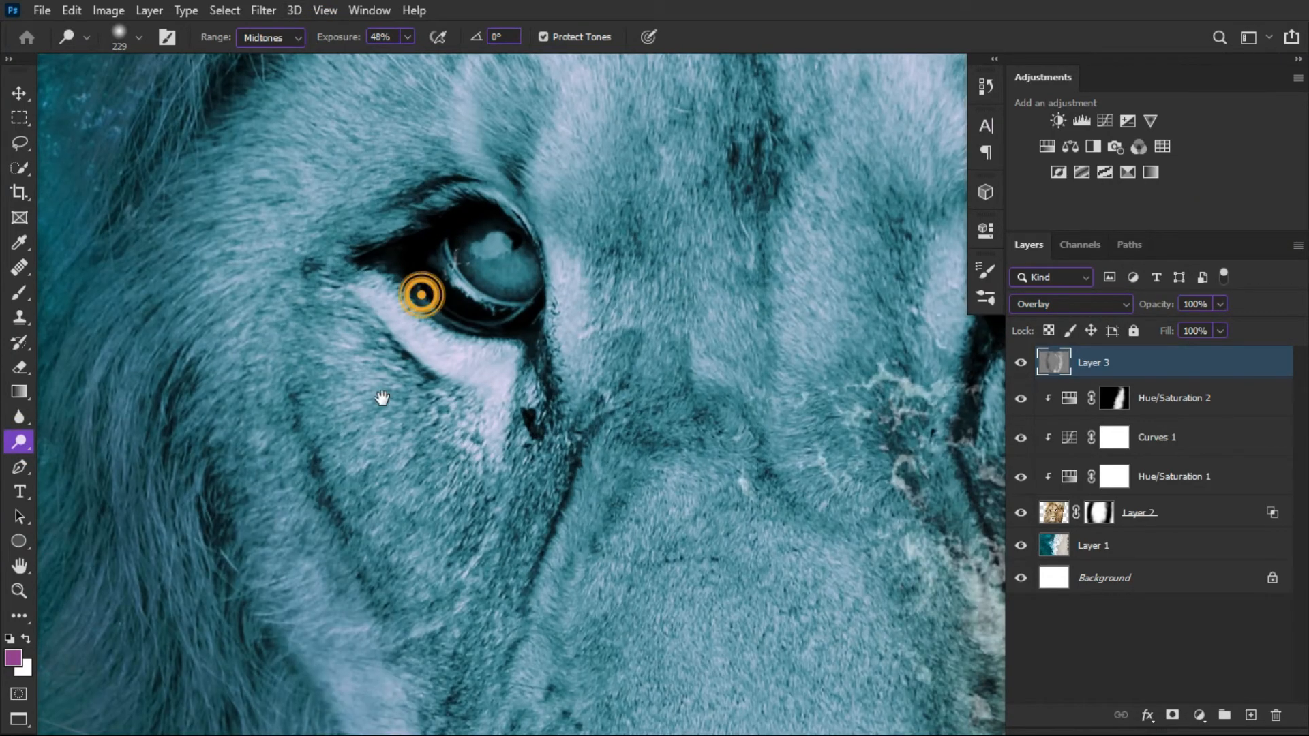
drag(421, 294, 382, 397)
scroll(420, 356, up, 1)
scroll(374, 355, up, 1)
mouse_move(422, 356)
mouse_down()
mouse_move(349, 355)
mouse_move(430, 333)
mouse_move(424, 341)
mouse_up()
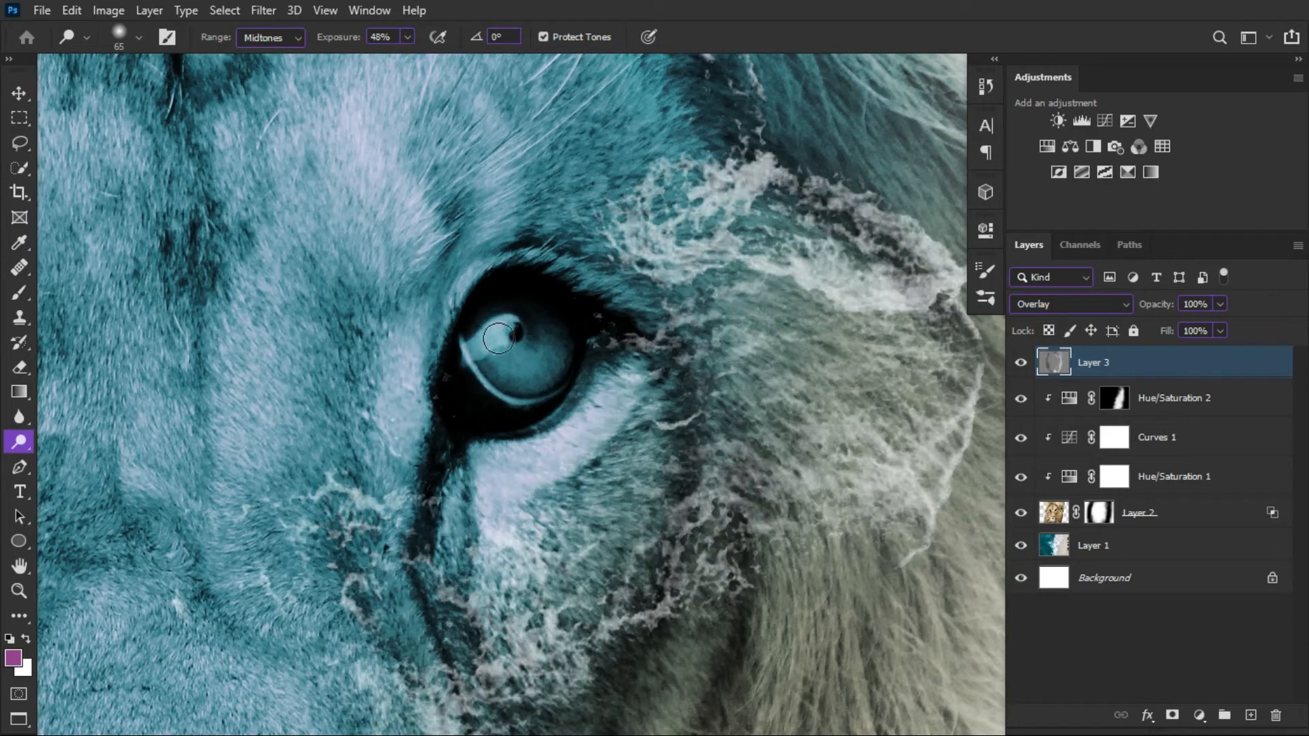
Dodge the iris and highlight of the beach-side eye with a 65 px brush, and touch up the ocean-side eye.
mouse_move(525, 375)
mouse_down()
mouse_move(497, 358)
mouse_move(542, 371)
mouse_move(518, 368)
mouse_move(531, 385)
mouse_up()
mouse_move(491, 337)
mouse_down()
mouse_move(534, 336)
mouse_move(526, 324)
mouse_up()
drag(378, 401, 667, 303)
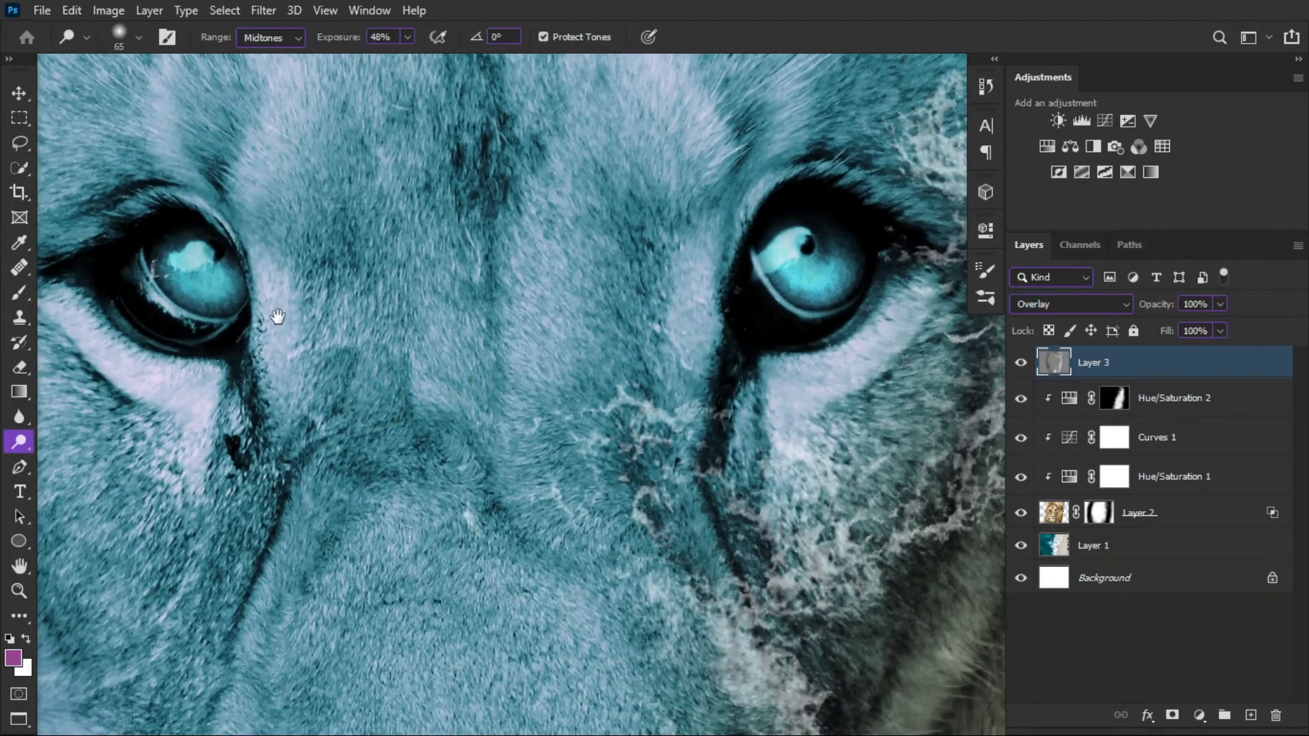
drag(225, 318, 464, 371)
mouse_move(458, 328)
mouse_down()
mouse_move(421, 320)
mouse_move(451, 344)
mouse_move(475, 329)
mouse_move(468, 309)
mouse_up()
Add further dodge strokes to the irises of both eyes to strengthen their glow.
scroll(432, 340, down, 4)
scroll(432, 341, down, 2)
scroll(562, 425, down, 2)
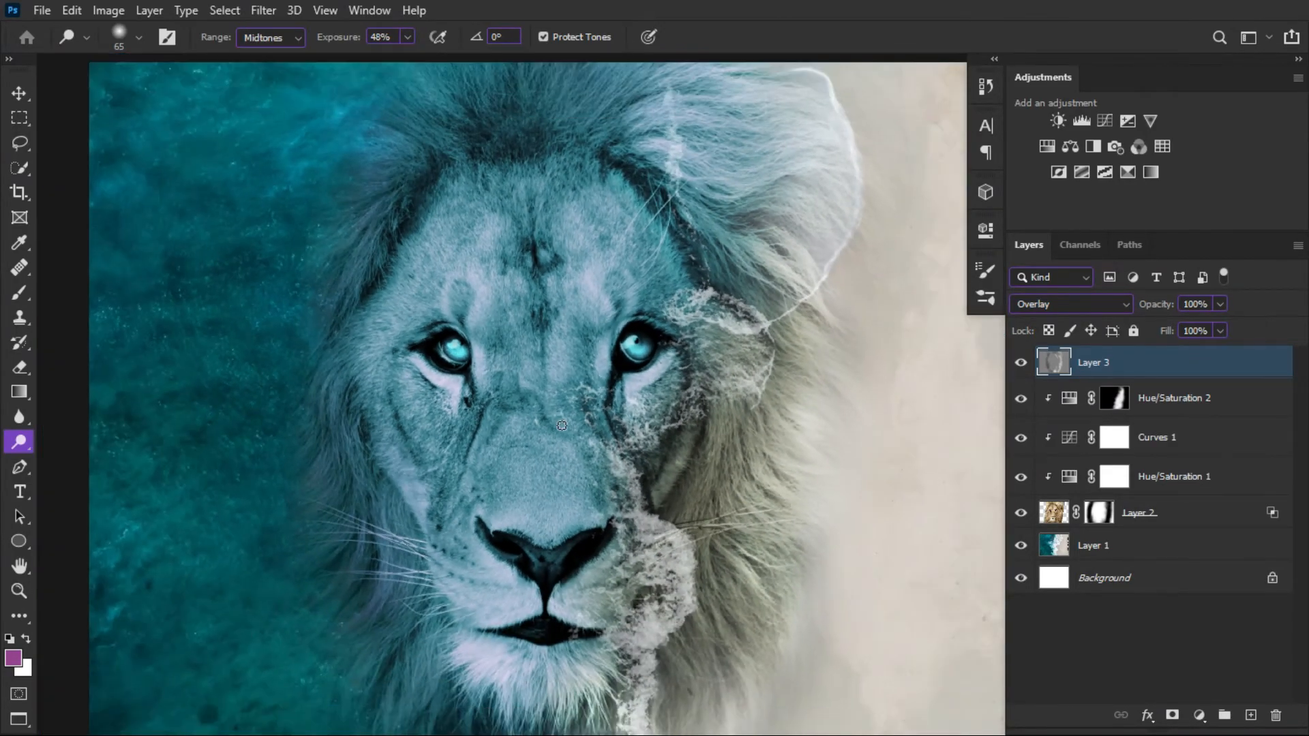
scroll(452, 364, up, 4)
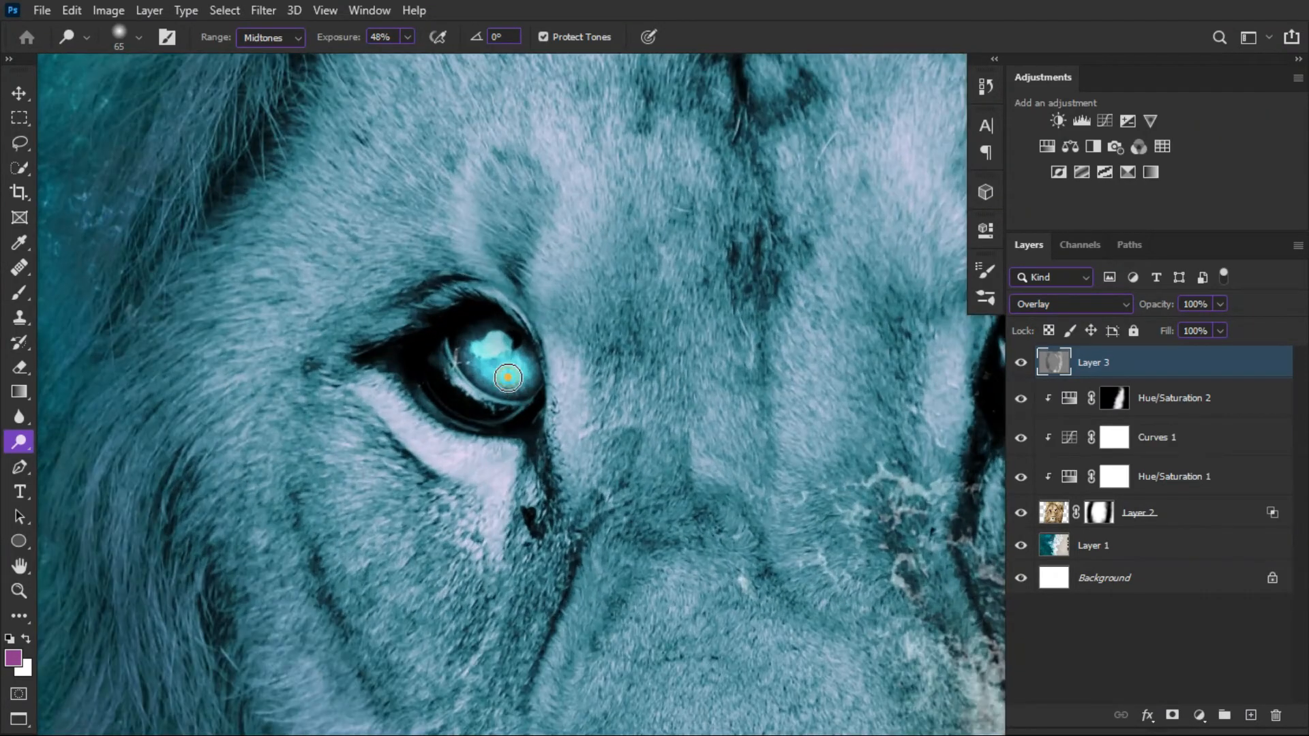
drag(710, 380, 399, 383)
mouse_move(699, 362)
mouse_down()
mouse_move(736, 386)
mouse_move(671, 366)
mouse_up()
scroll(204, 374, down, 6)
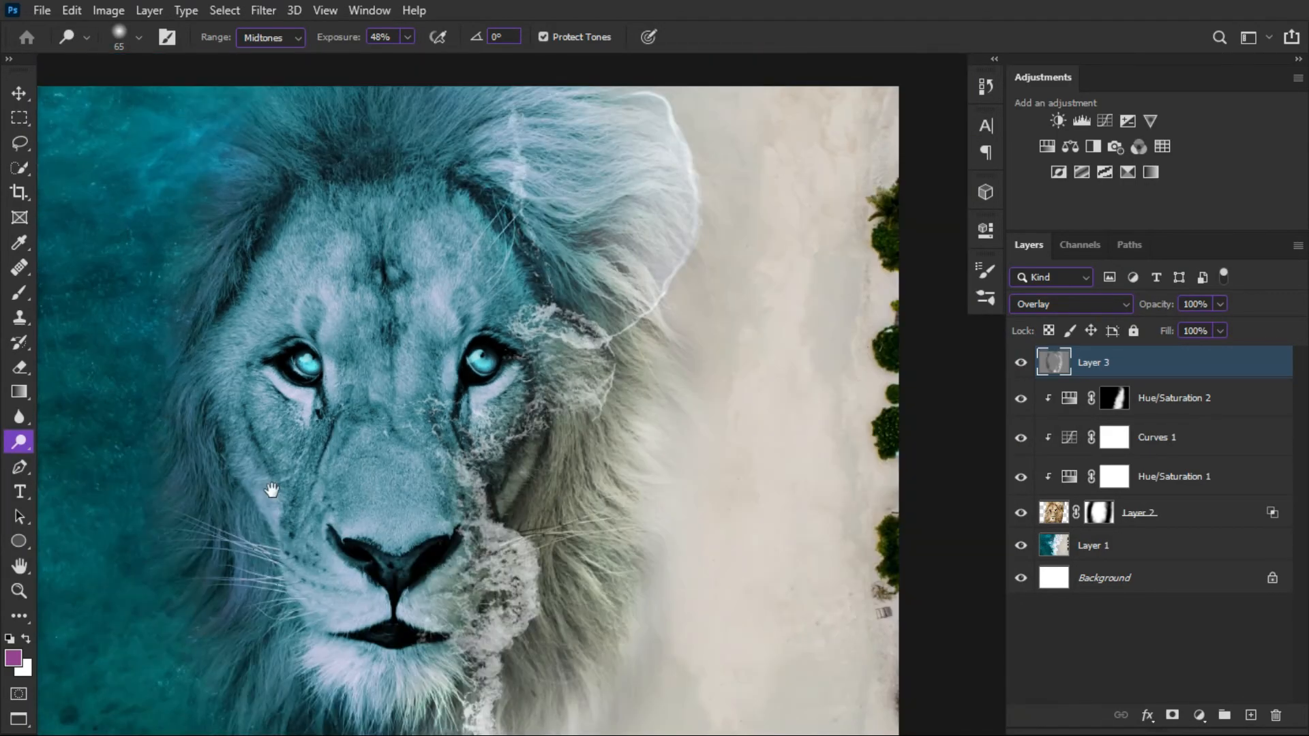
Examine the brightened eyes and the overall blend of the lion with the ocean and beach.
drag(272, 492, 327, 457)
scroll(327, 456, down, 3)
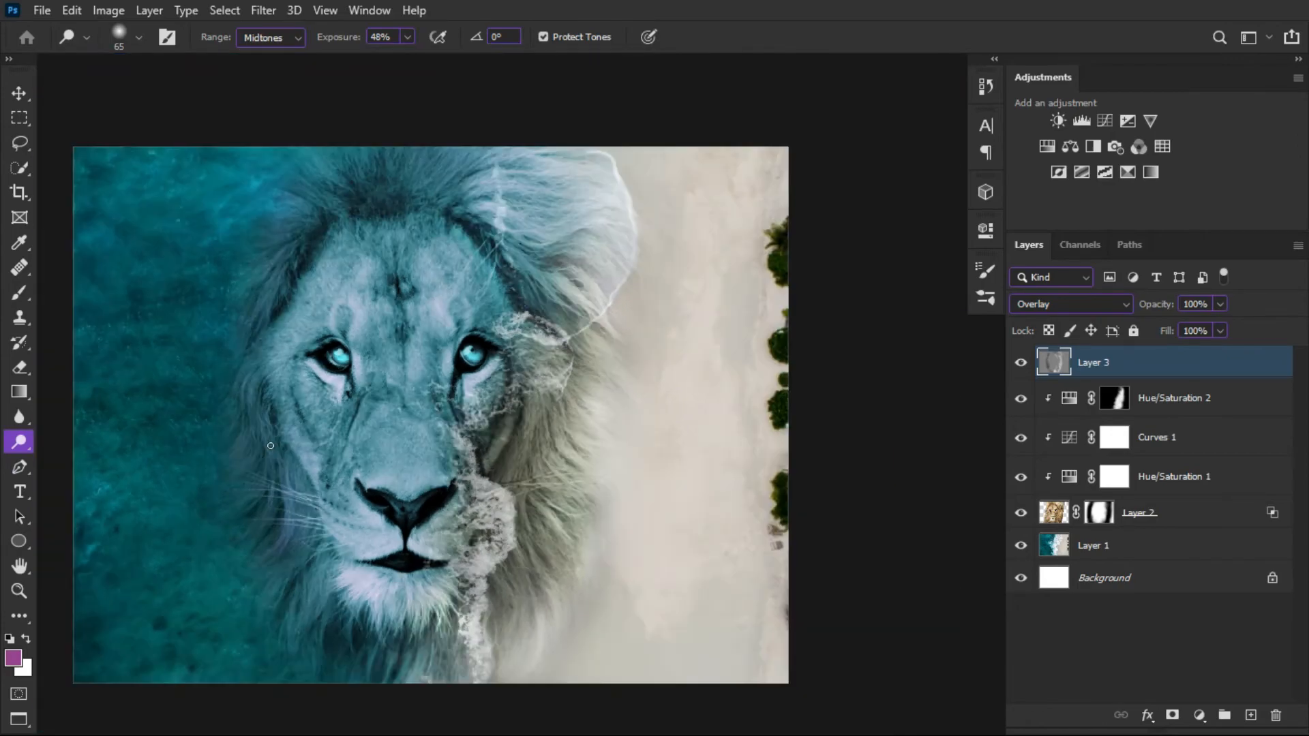
drag(248, 453, 324, 451)
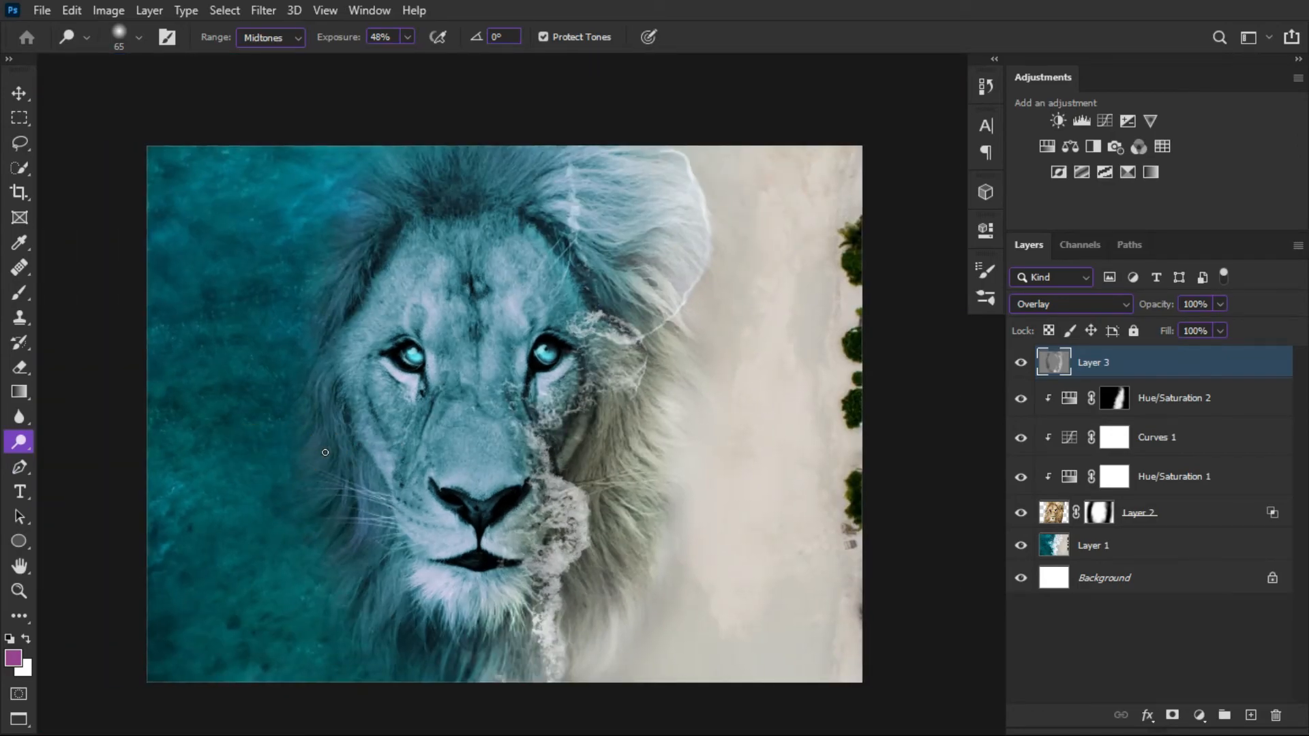
scroll(326, 452, down, 2)
drag(307, 452, 357, 424)
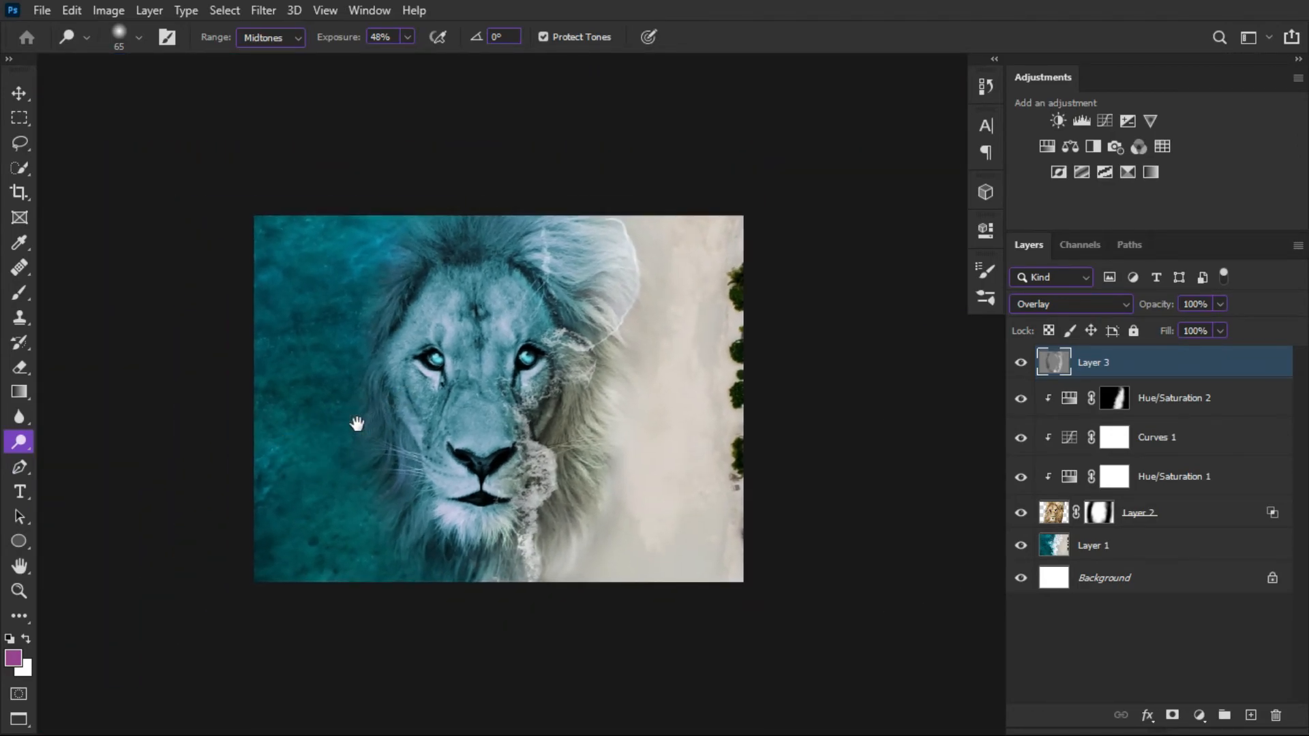
scroll(372, 383, up, 3)
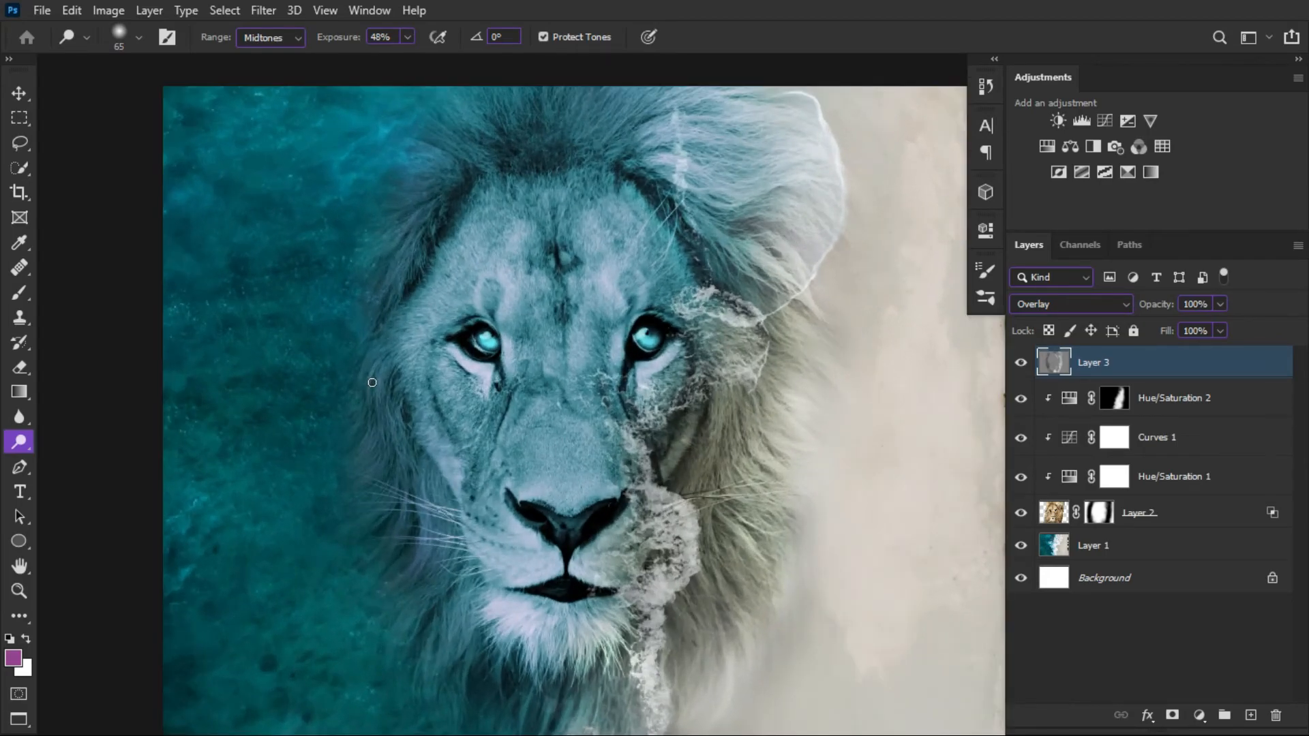
scroll(373, 382, down, 3)
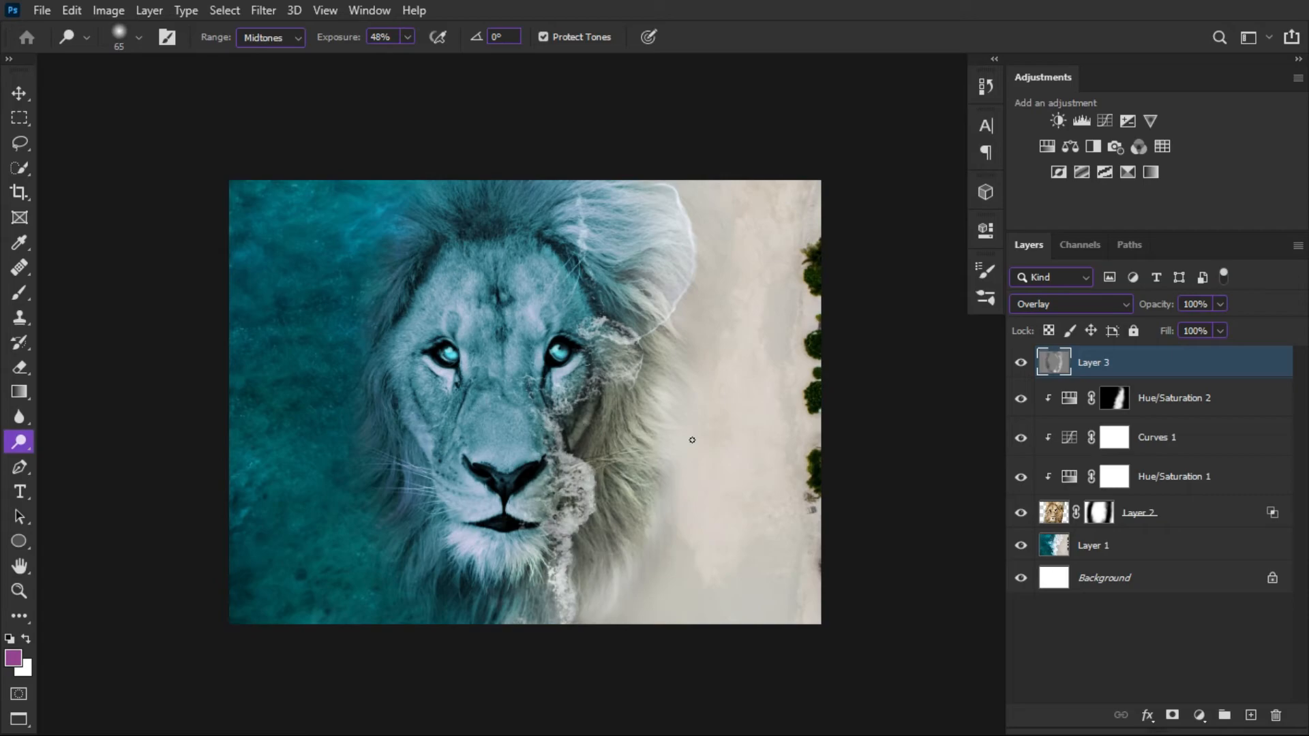
Stamp all visible layers into a new top layer and convert it for Smart Filters.
click(1250, 715)
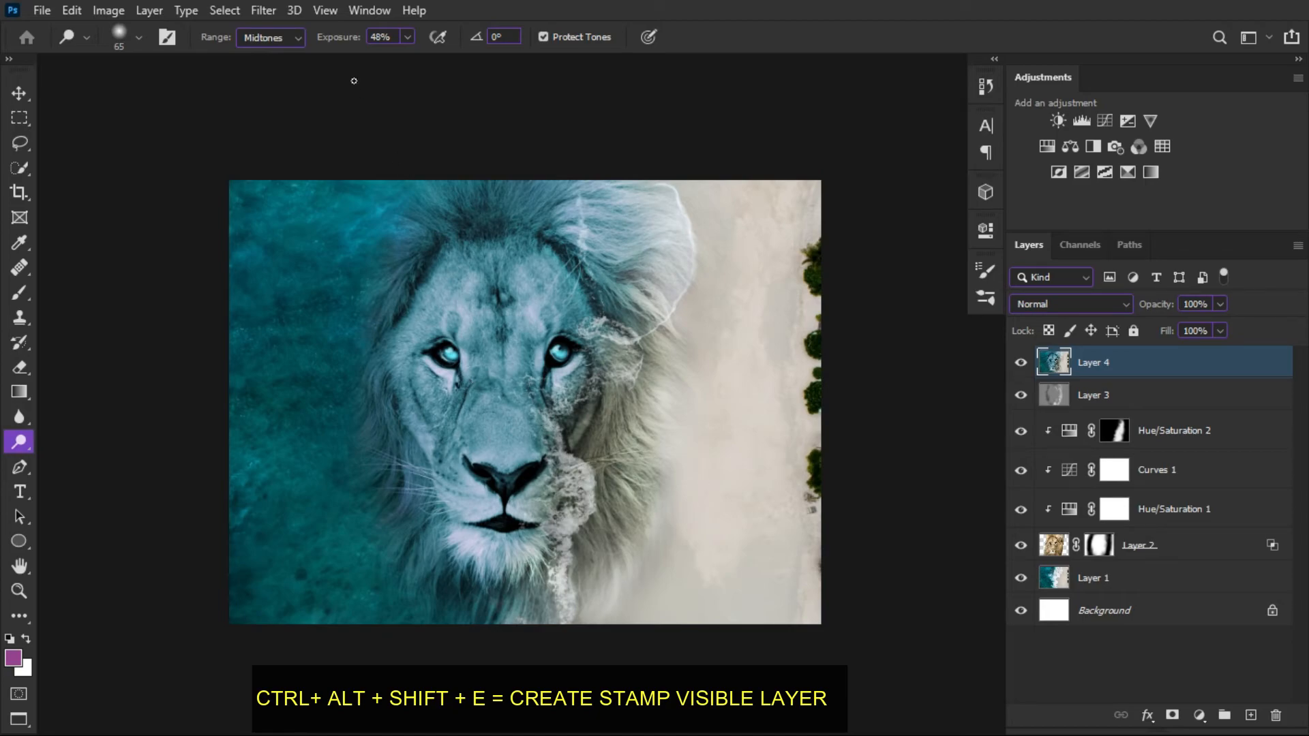
click(267, 13)
click(273, 55)
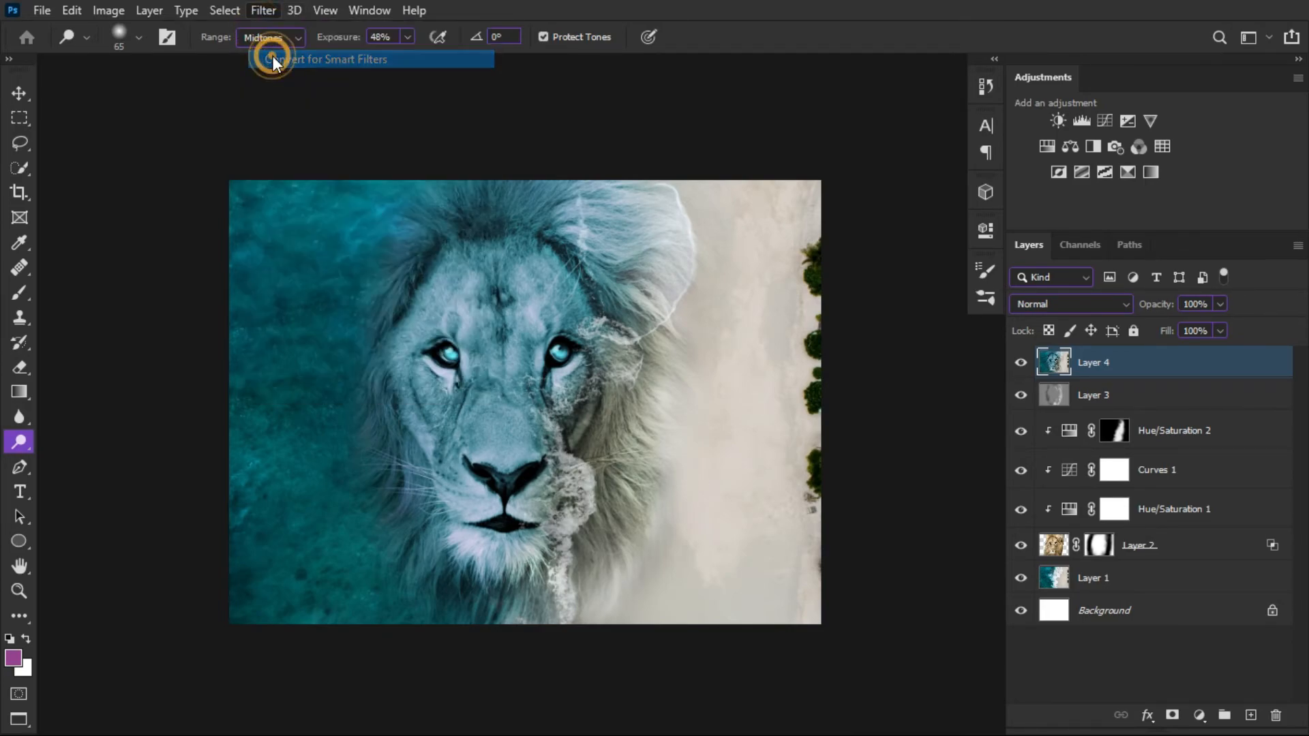
Open the Camera Raw Filter on the stamped layer and set the Basic temperature to -3.
click(263, 10)
click(289, 127)
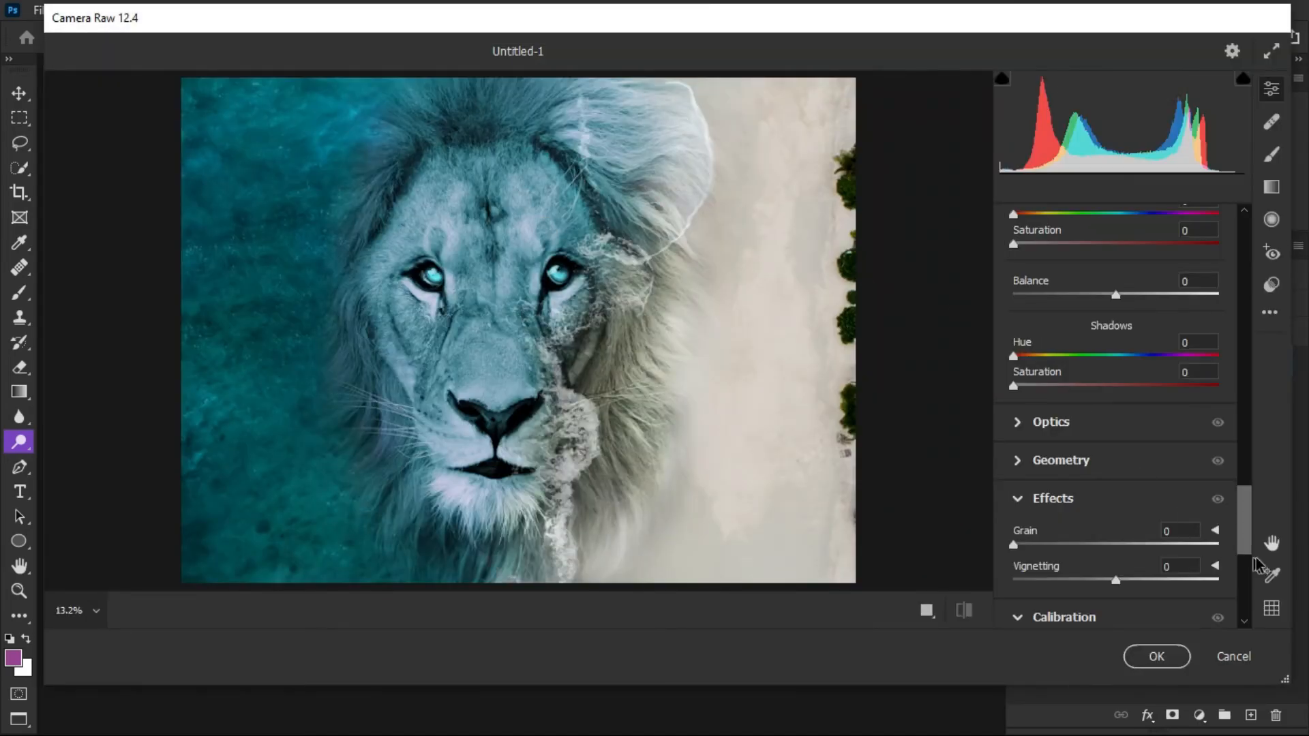
drag(1242, 549, 1246, 227)
drag(1114, 374, 1111, 375)
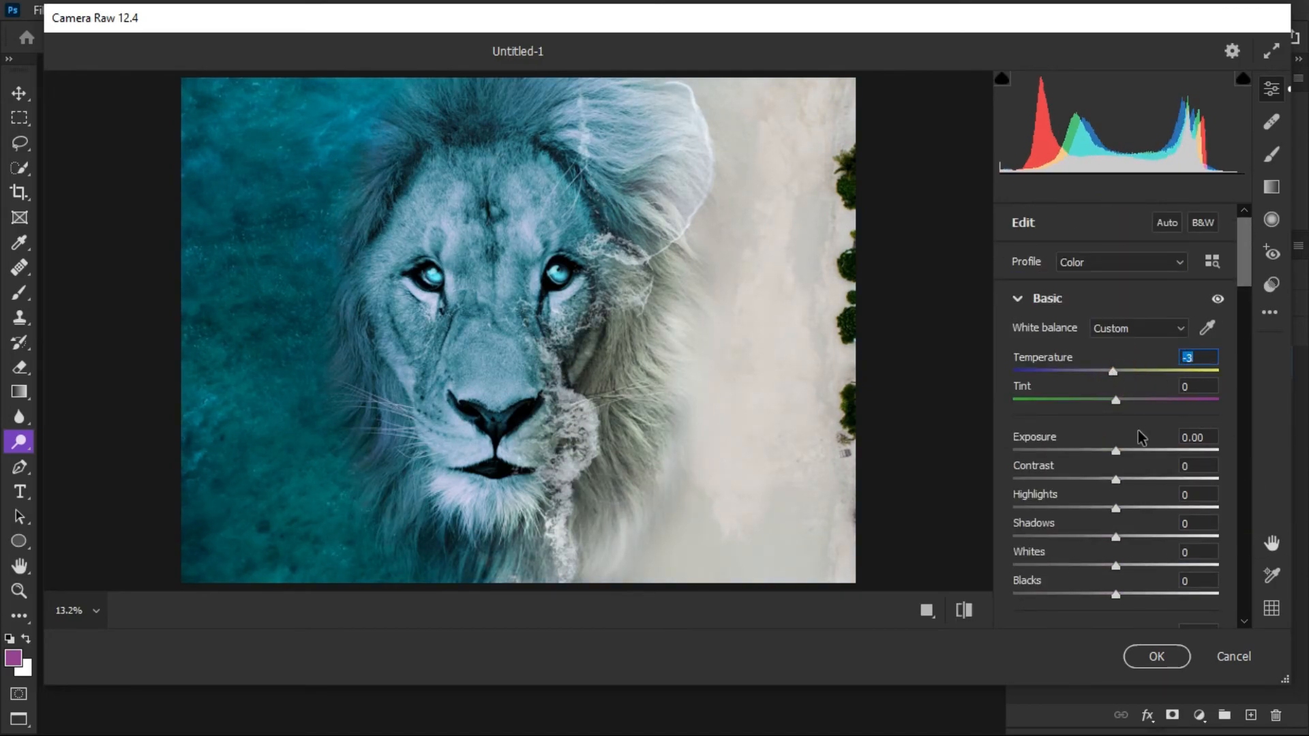
Lower the exposure slightly and raise the contrast in the Basic adjustments.
drag(1107, 453, 1174, 478)
drag(1101, 451, 1110, 451)
drag(1174, 479, 1154, 481)
Fine-tune the remaining Basic tone and presence adjustments to bring out more detail in the fur and sand.
scroll(1153, 397, down, 2)
drag(1151, 389, 1140, 505)
scroll(1140, 505, down, 3)
drag(1116, 461, 1139, 491)
scroll(1139, 491, down, 1)
drag(1154, 423, 1127, 382)
Set the Detail sharpening to 115.
scroll(1118, 415, down, 1)
scroll(1112, 508, down, 8)
drag(1070, 480, 1172, 483)
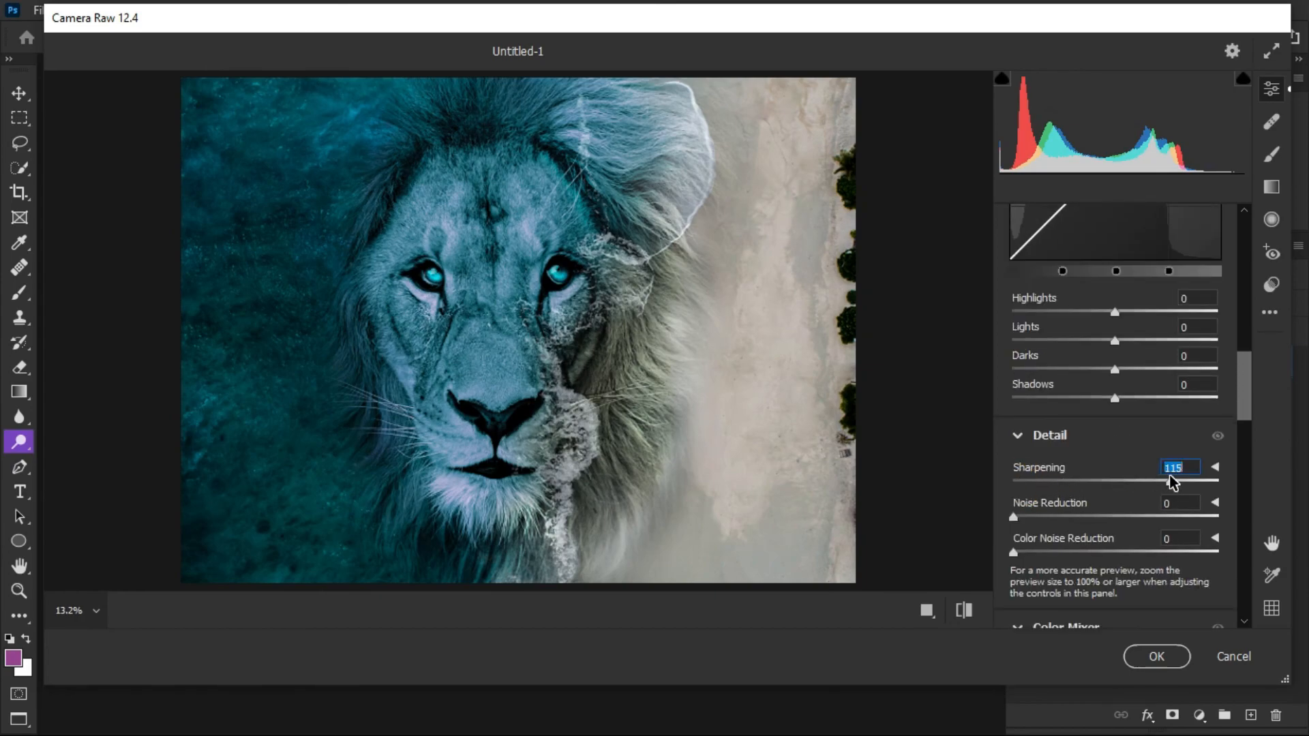
Set the Color Mixer saturation to +73 for Aquas and +36 for Blues.
scroll(1145, 477, down, 5)
drag(1115, 526, 1189, 527)
drag(1116, 556, 1153, 556)
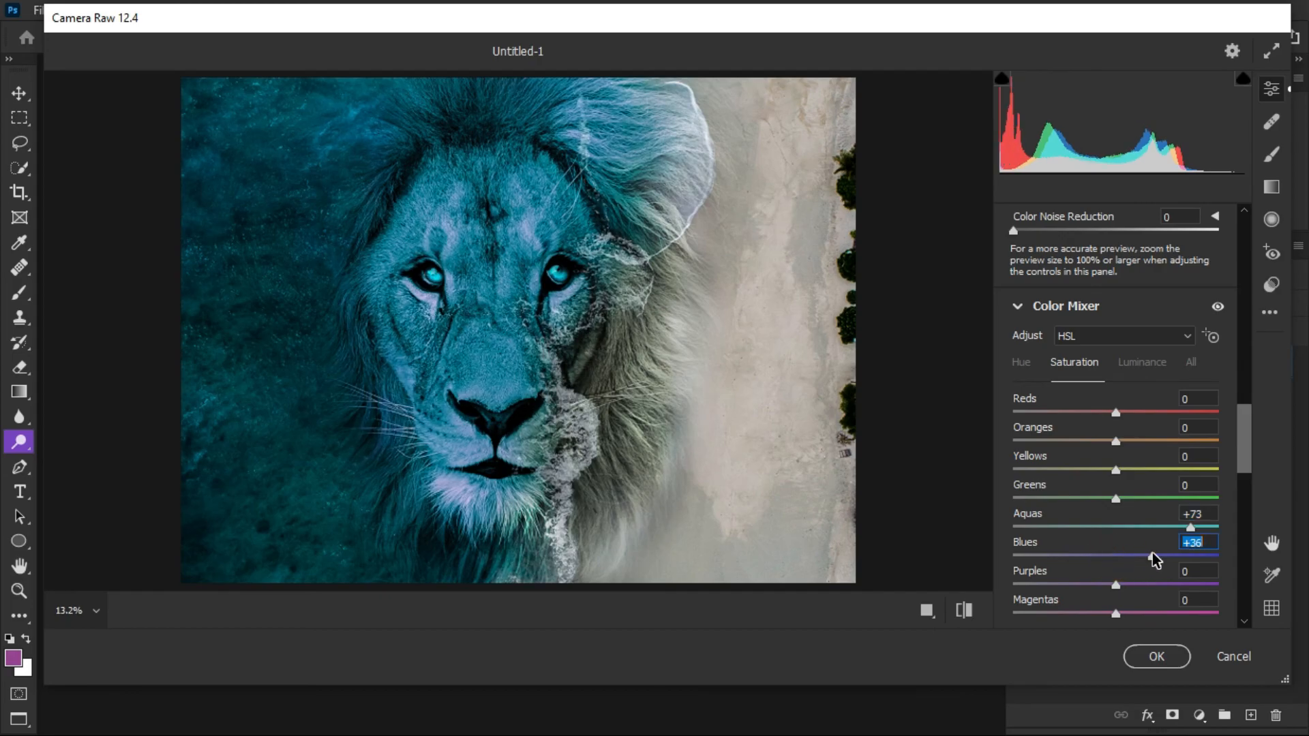
scroll(1152, 553, down, 1)
drag(1115, 377, 1132, 323)
scroll(1128, 409, down, 3)
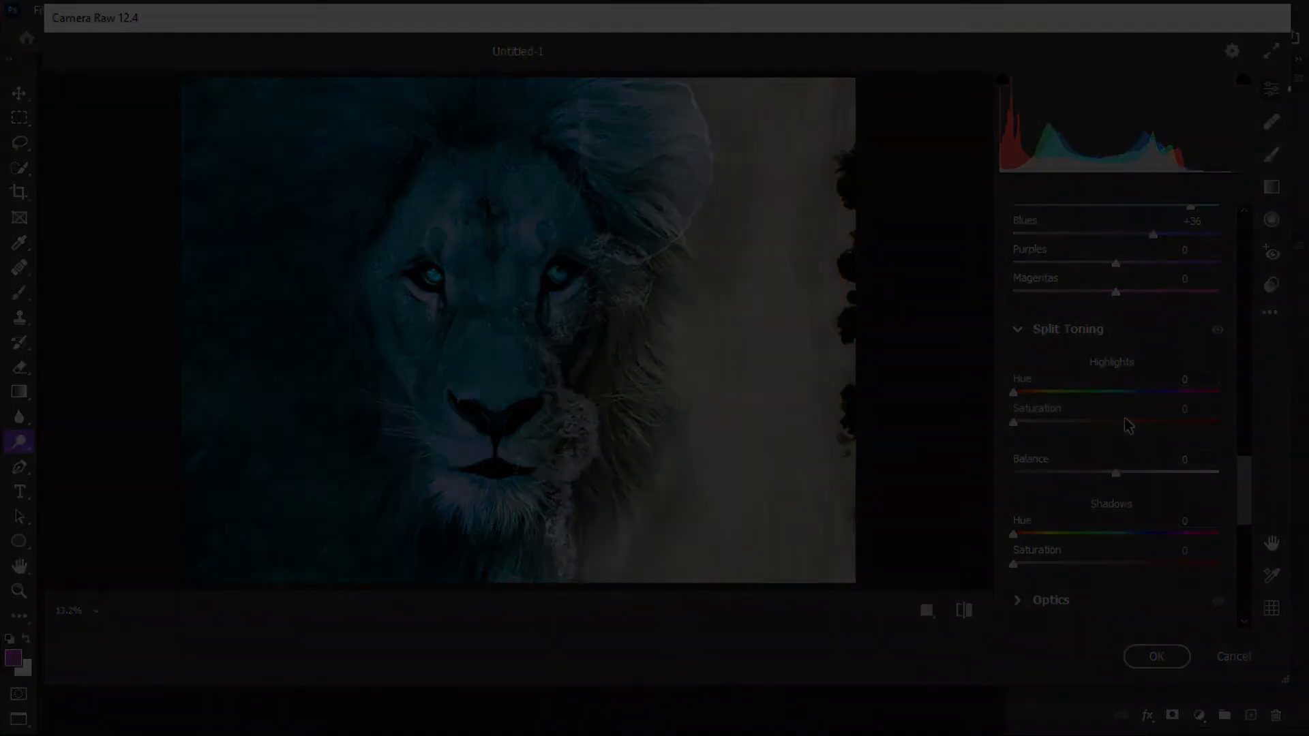